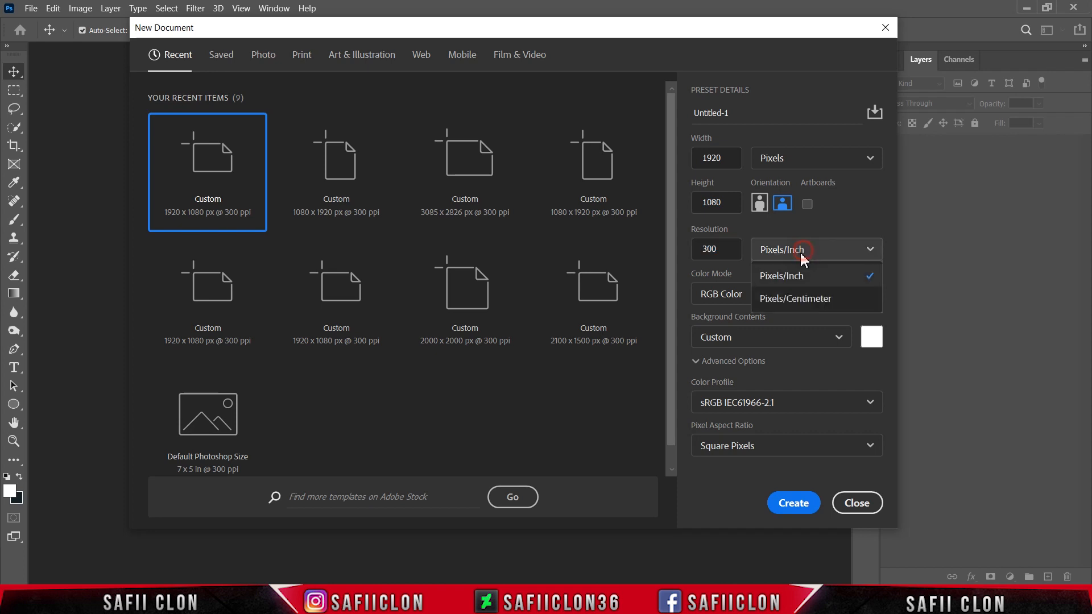
Create a new 1920 x 1080 px RGB document at 300 pixels/inch with a white background.
{"action": "left_click", "coordinate": [788, 279]}
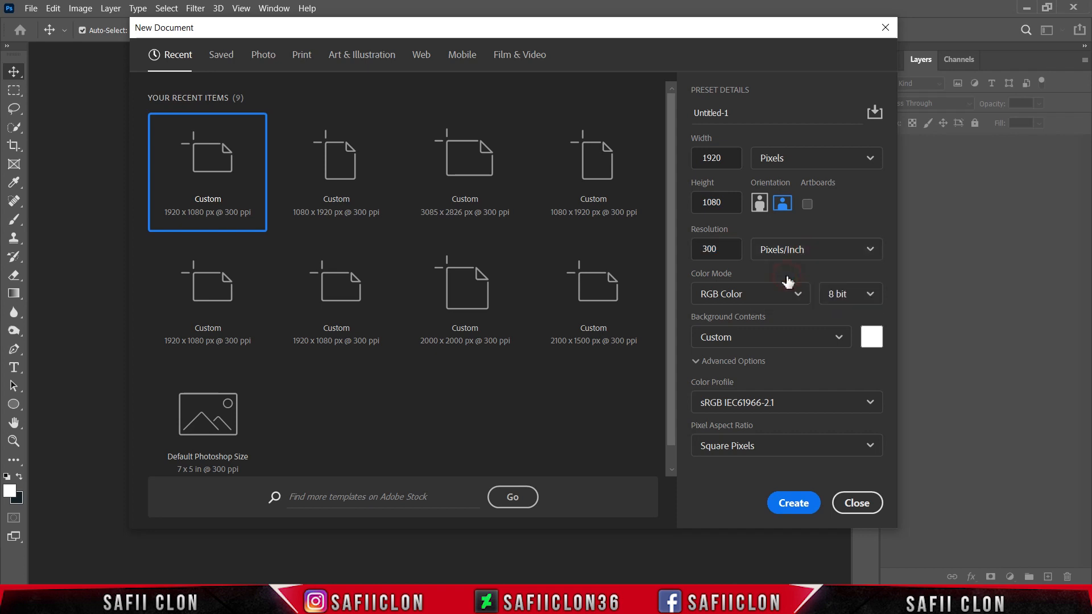
{"action": "left_click", "coordinate": [794, 503]}
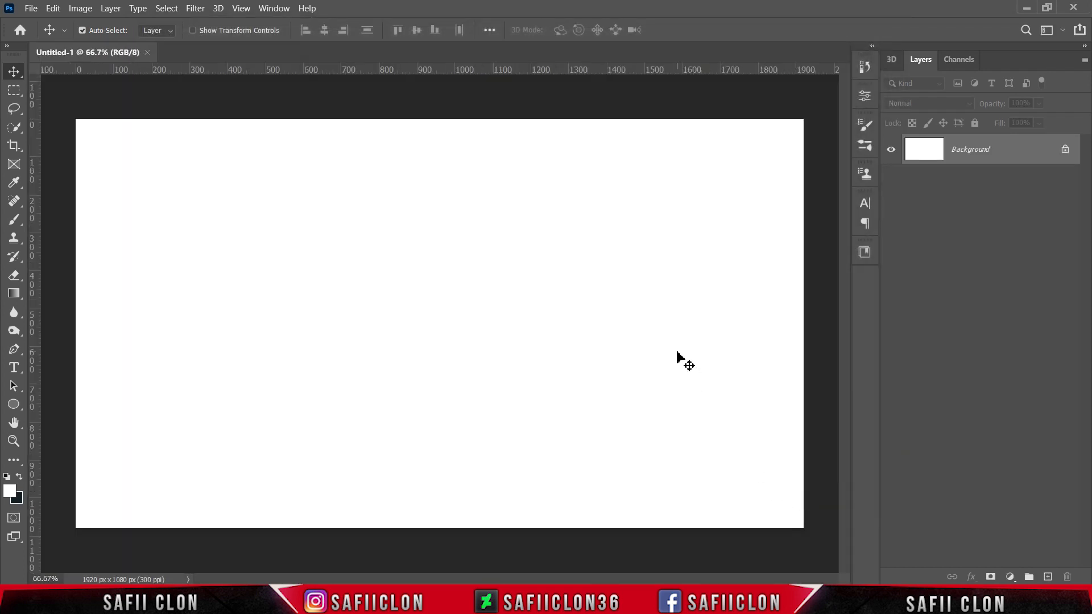
Add a Solid Color fill layer in dark blue, hex 21467e, above the background.
{"action": "left_click", "coordinate": [1009, 577]}
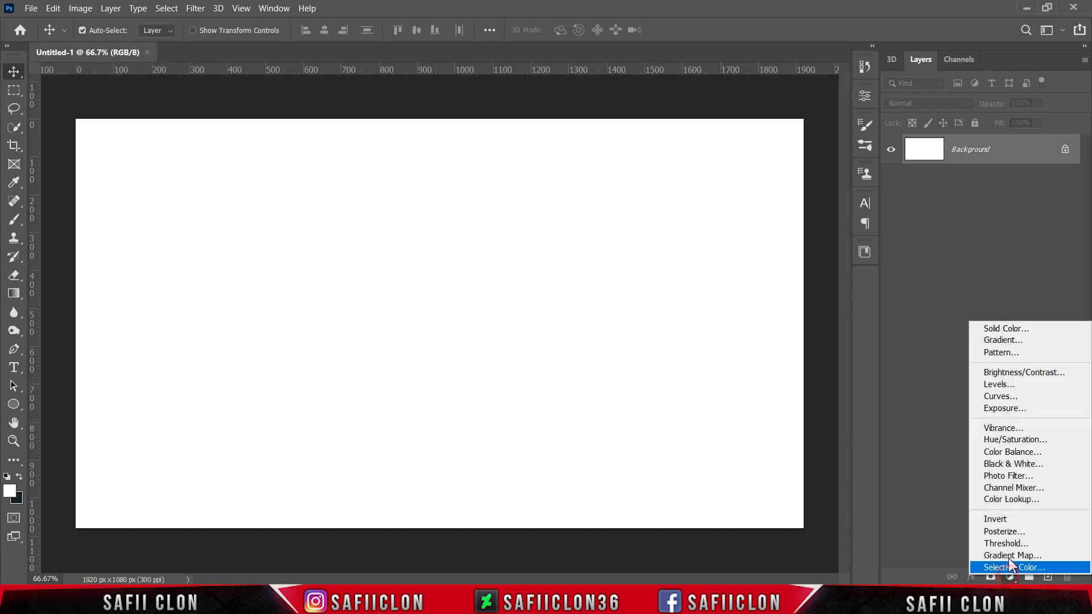
{"action": "left_click", "coordinate": [1001, 329]}
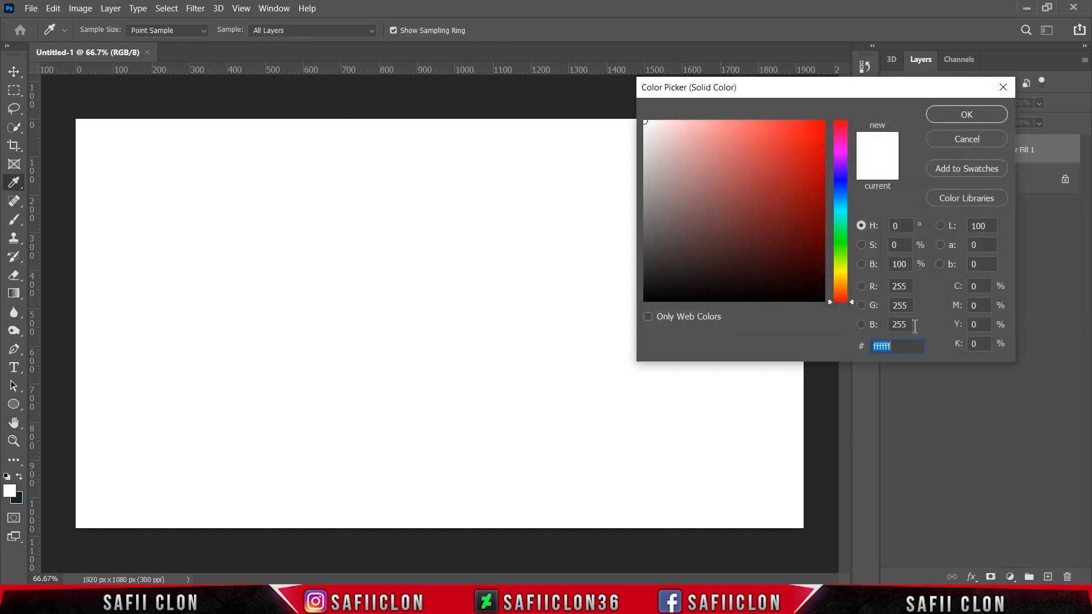
{"action": "left_click", "coordinate": [899, 344]}
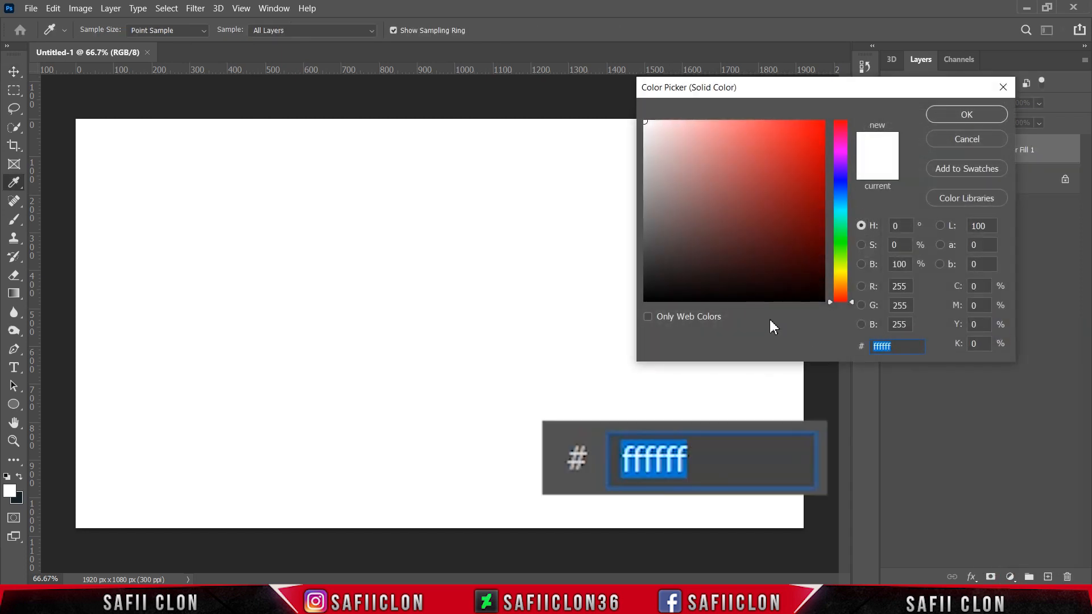
{"action": "type", "text": "21467e"}
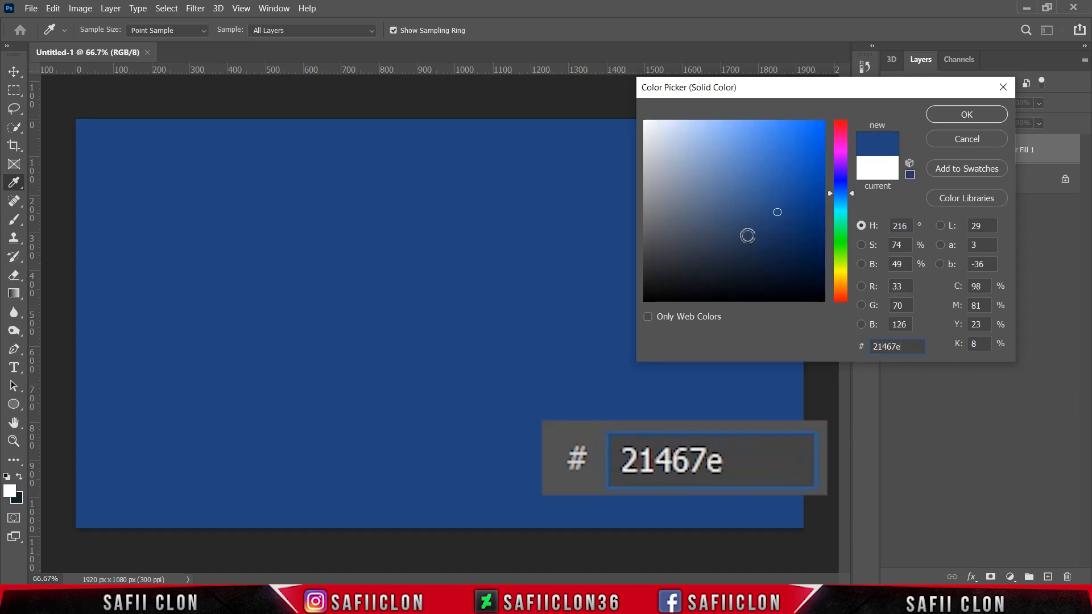
{"action": "left_click", "coordinate": [967, 115]}
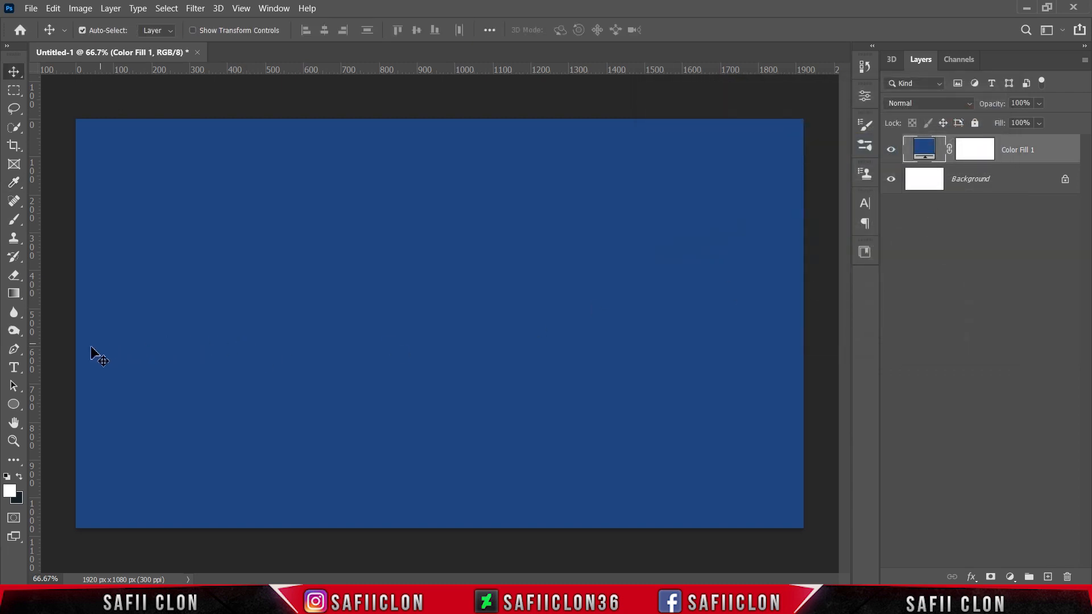
Set up the Horizontal Type tool with the Artifakt Element font, Bold style and white (ffffff) text color.
{"action": "left_click", "coordinate": [19, 369]}
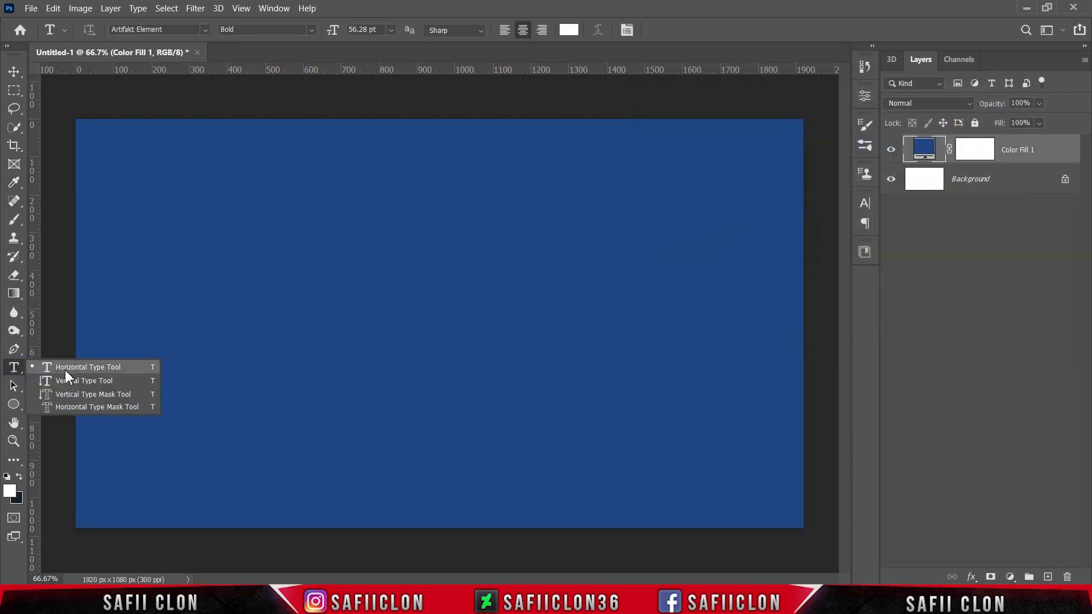
{"action": "left_click", "coordinate": [65, 369]}
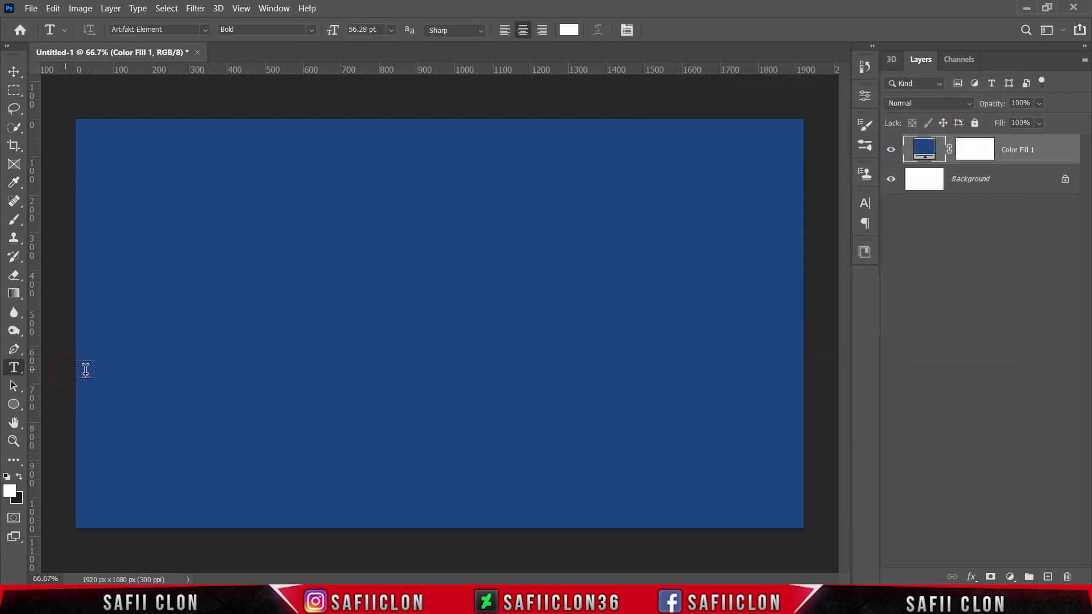
{"action": "left_click", "coordinate": [204, 31]}
{"action": "left_click", "coordinate": [186, 74]}
{"action": "left_click", "coordinate": [312, 29]}
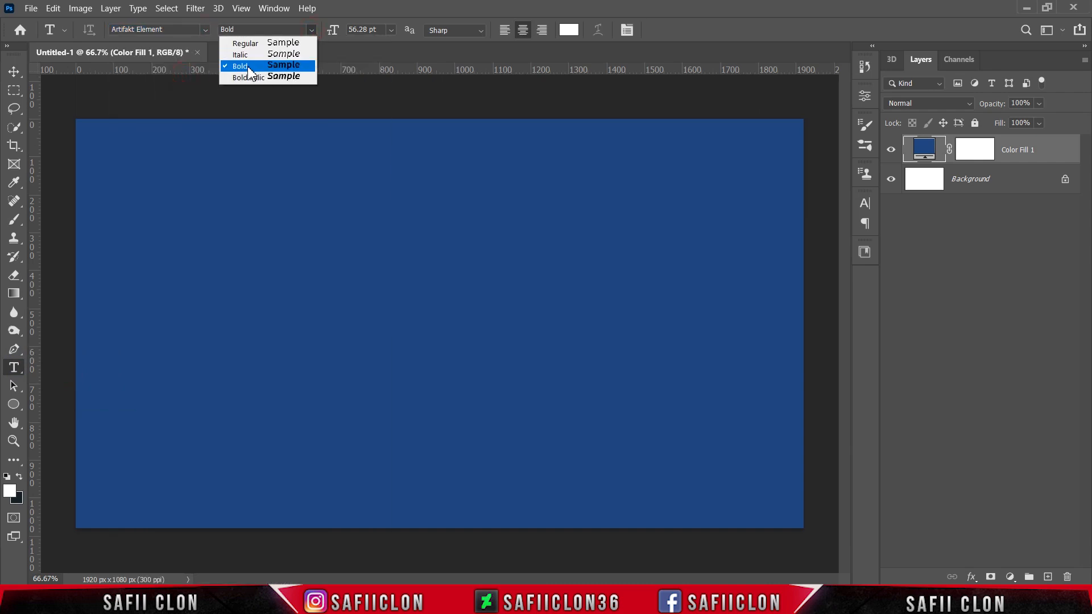
{"action": "left_click", "coordinate": [249, 67]}
{"action": "left_click", "coordinate": [572, 31]}
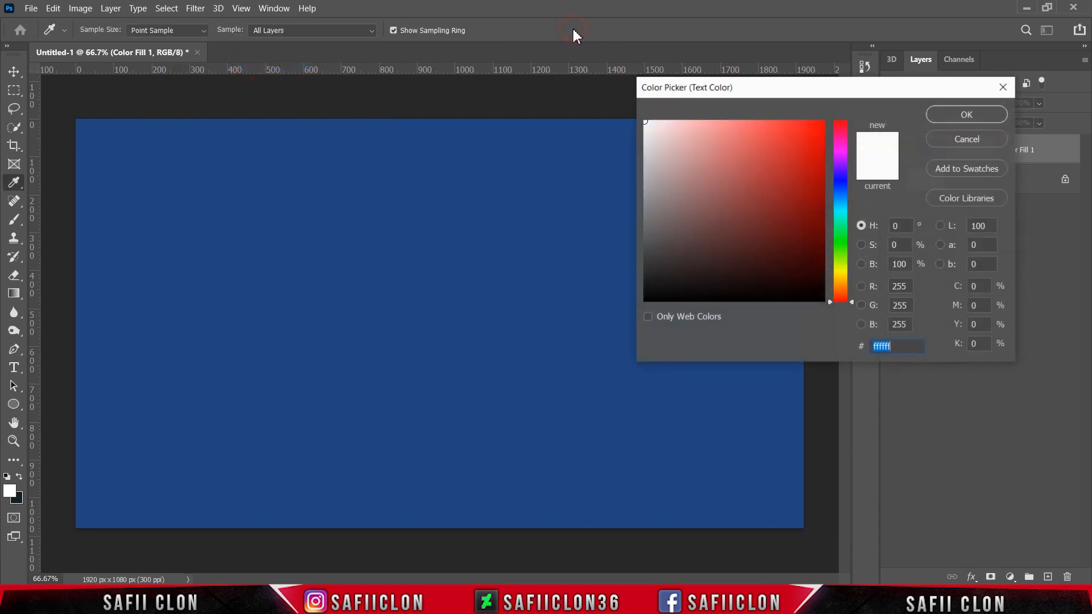
{"action": "left_click_drag", "start_coordinate": [685, 136], "coordinate": [644, 120]}
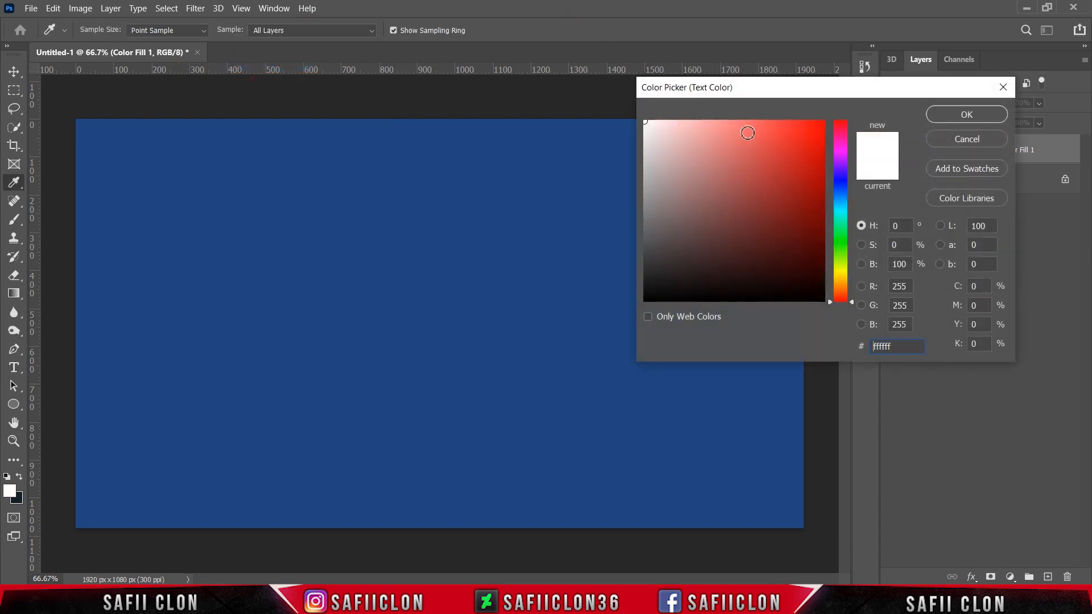
{"action": "left_click", "coordinate": [961, 115]}
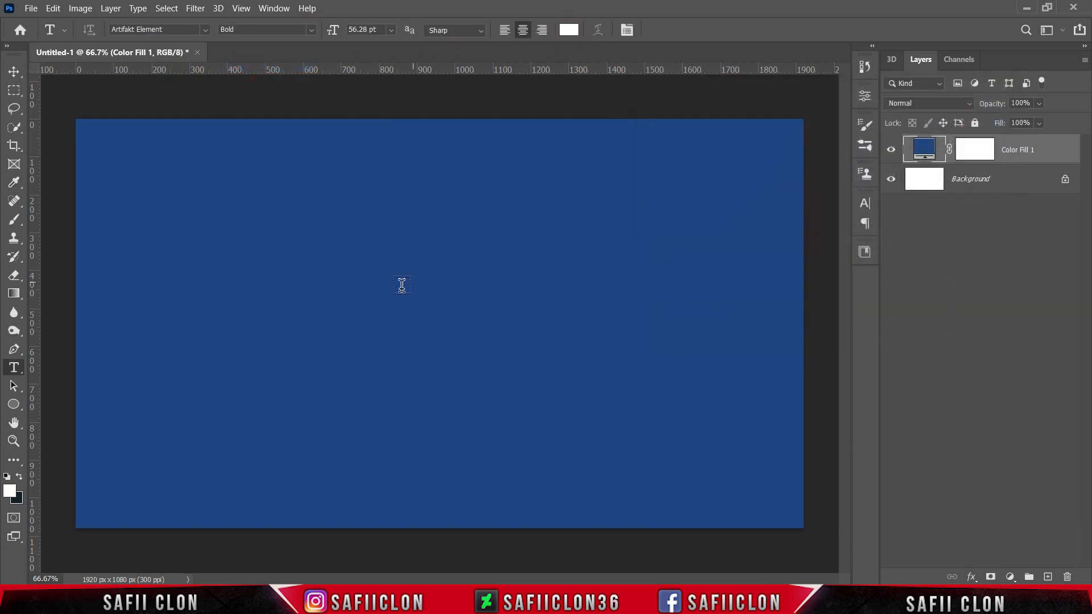
Add the text "GHOSTING" on the blue canvas and commit it.
{"action": "left_click", "coordinate": [299, 307]}
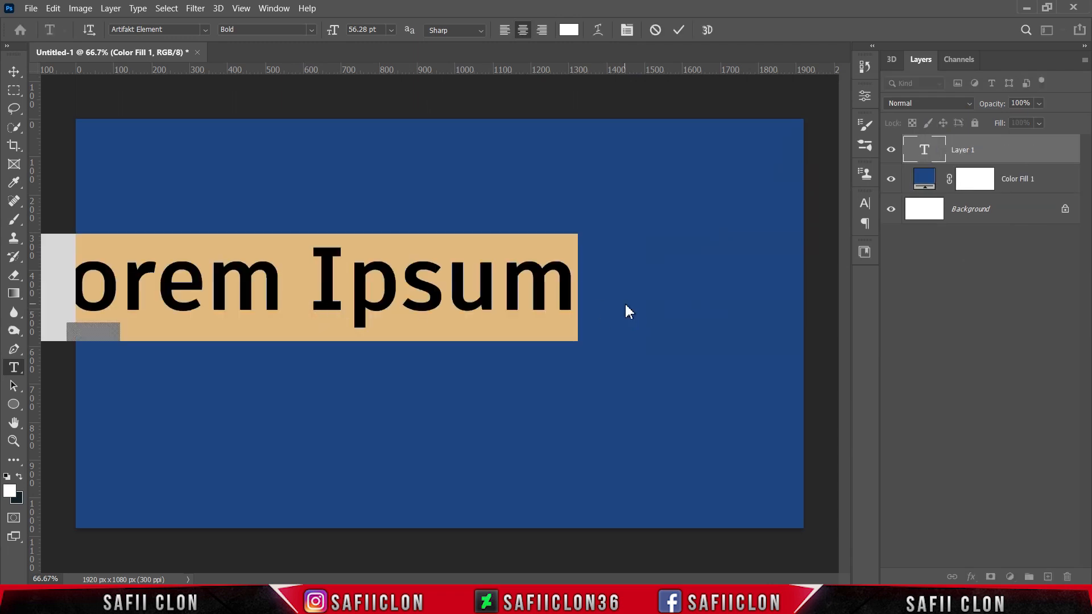
{"action": "type", "text": "GHOS"}
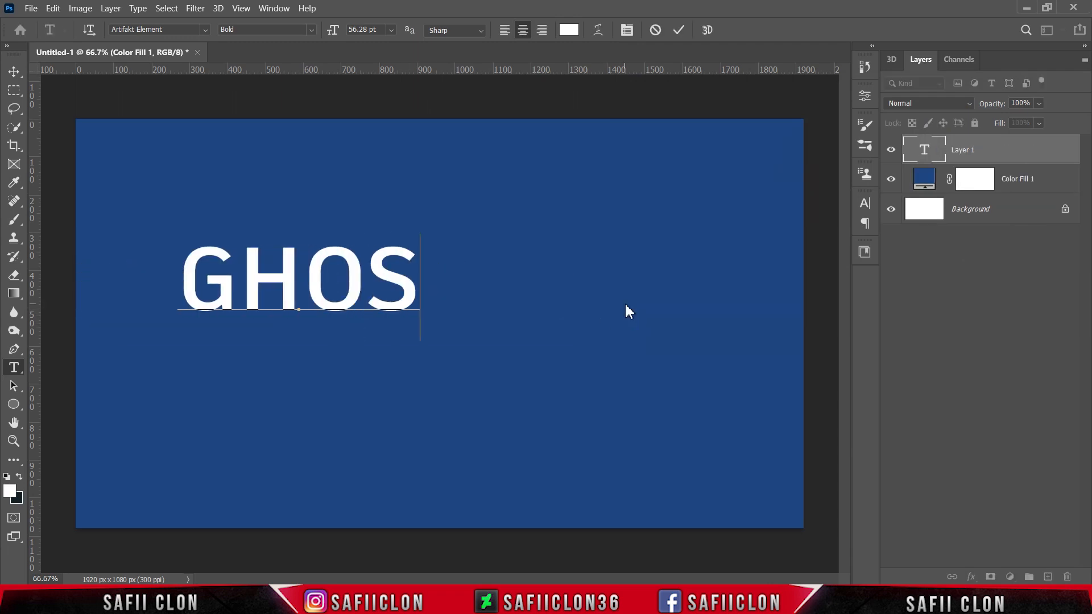
{"action": "type", "text": "TING"}
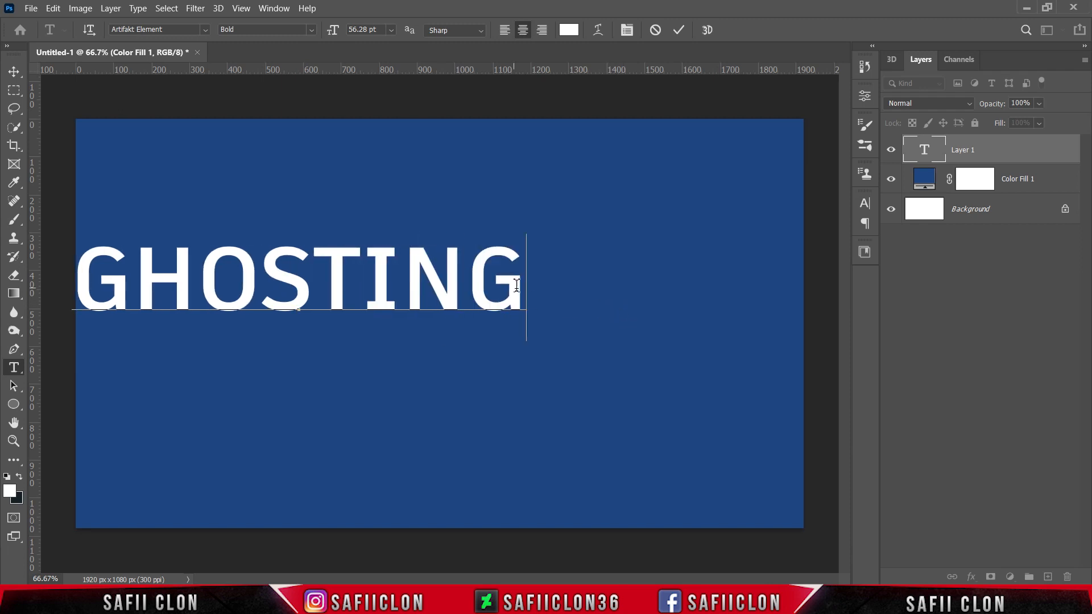
{"action": "left_click_drag", "start_coordinate": [519, 286], "coordinate": [74, 290]}
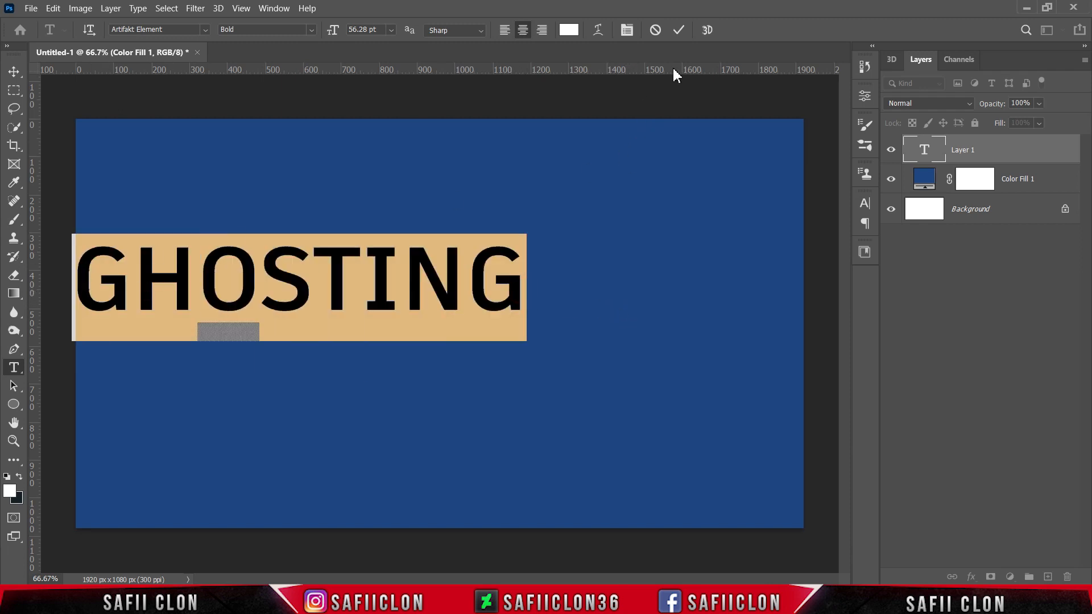
{"action": "left_click", "coordinate": [678, 30]}
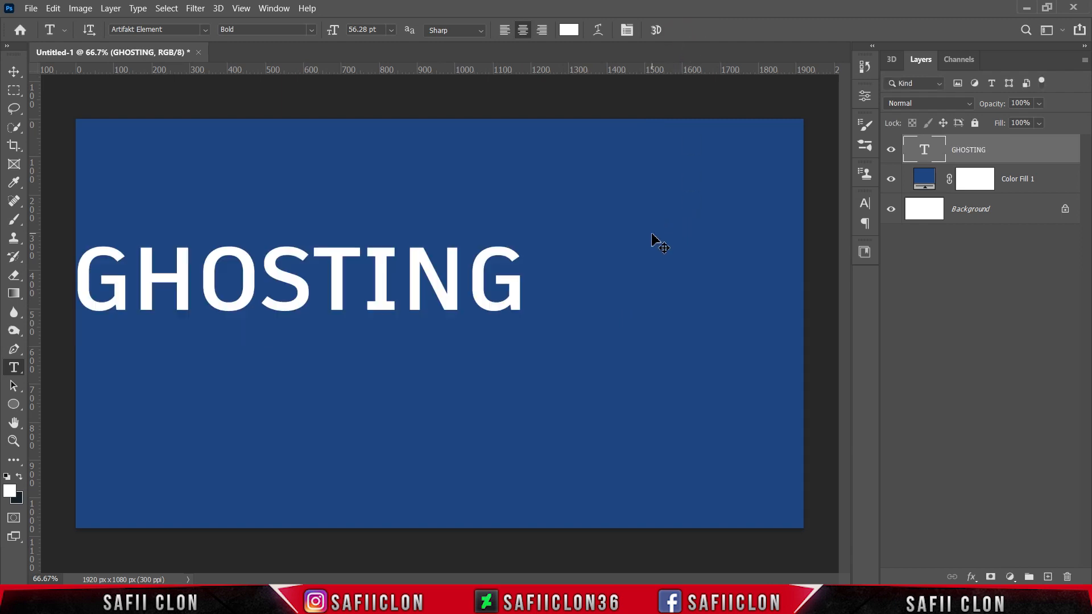
Transform the GHOSTING text to sit at the canvas center, X 960 px and Y 540 px, scaled to about 99.16%.
{"action": "key", "text": "ctrl+t"}
{"action": "left_click_drag", "start_coordinate": [298, 275], "coordinate": [440, 310]}
{"action": "left_click_drag", "start_coordinate": [669, 272], "coordinate": [666, 269]}
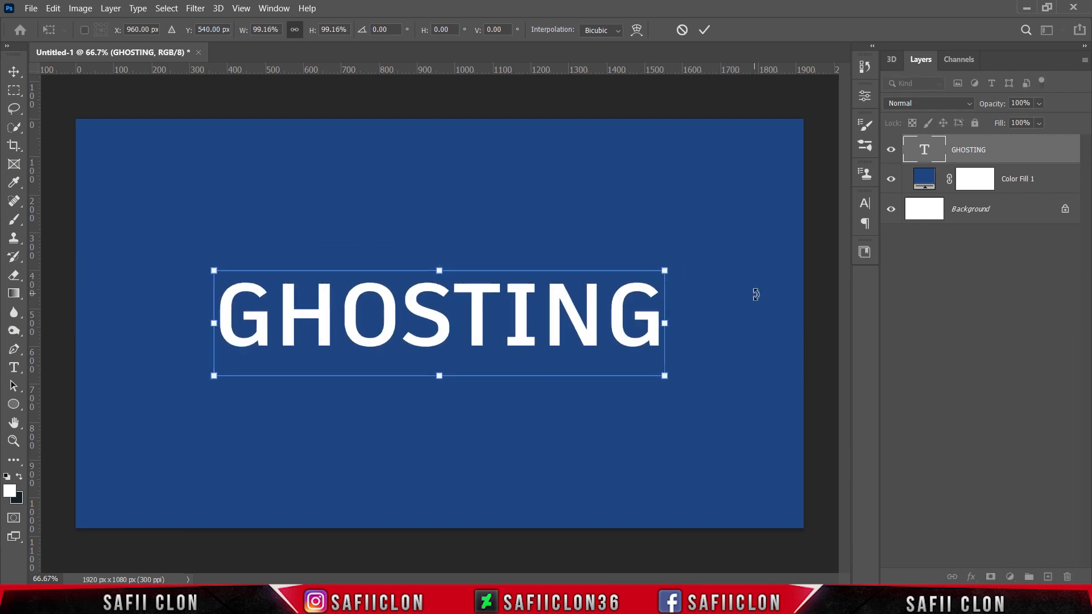
{"action": "left_click", "coordinate": [704, 30]}
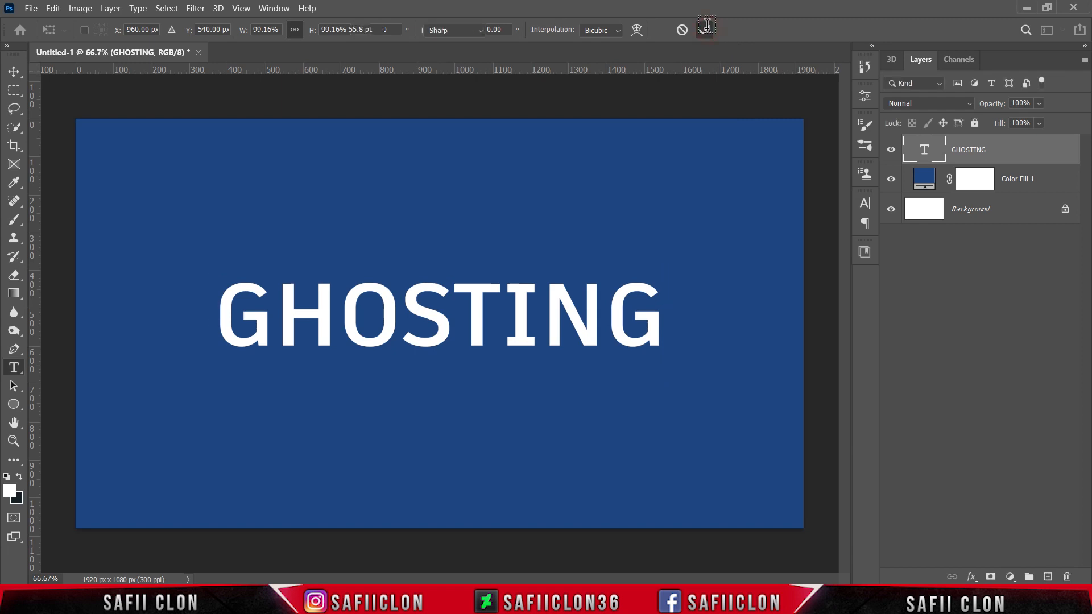
Duplicate the GHOSTING text layer three times, keeping the default copy names.
{"action": "right_click", "coordinate": [996, 152]}
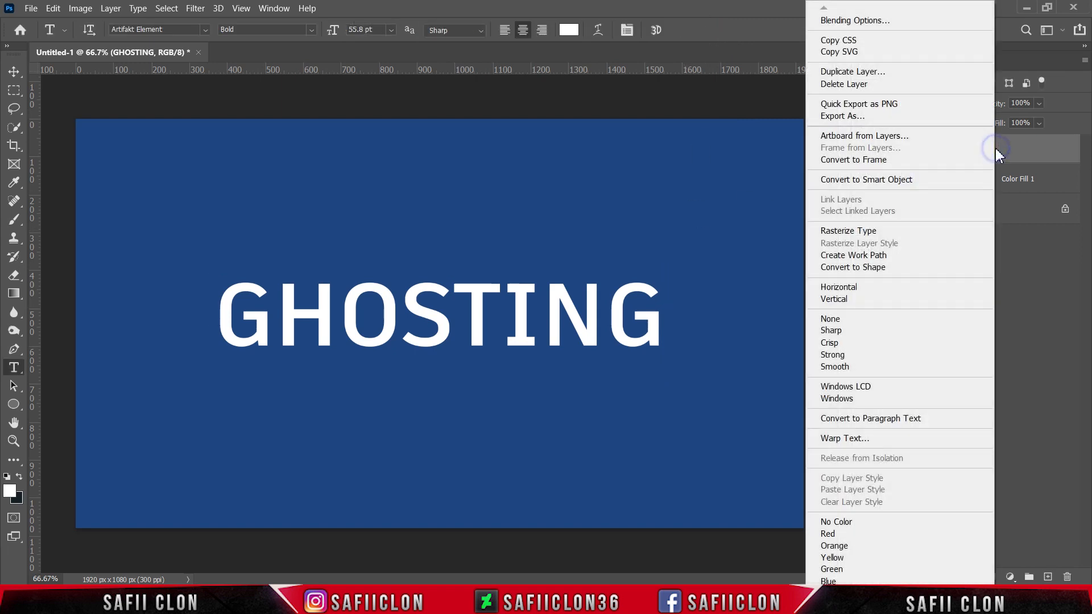
{"action": "left_click", "coordinate": [836, 71]}
{"action": "left_click", "coordinate": [665, 159]}
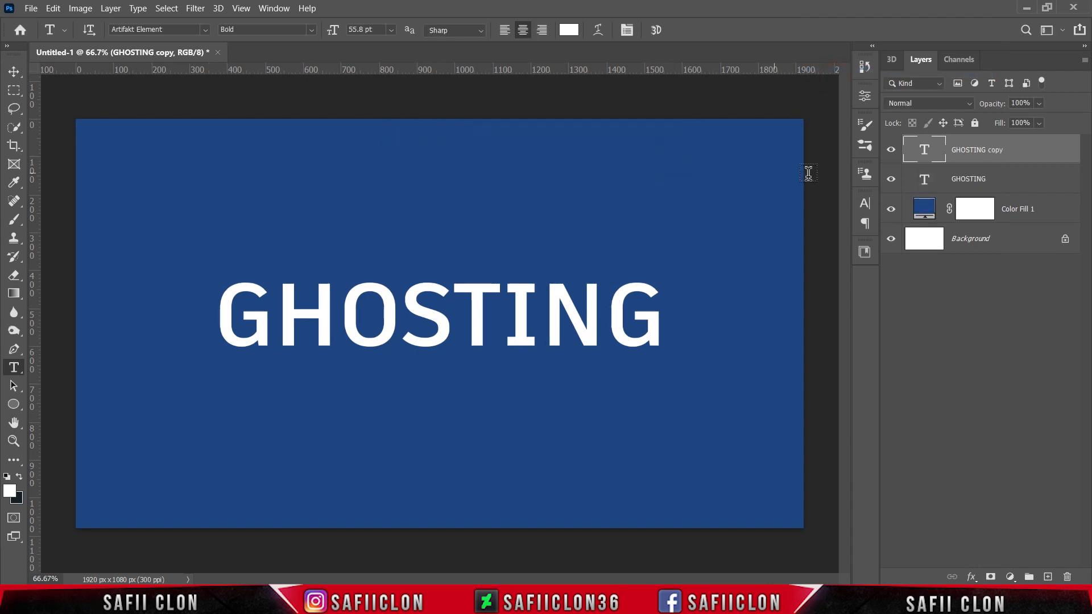
{"action": "right_click", "coordinate": [1018, 155]}
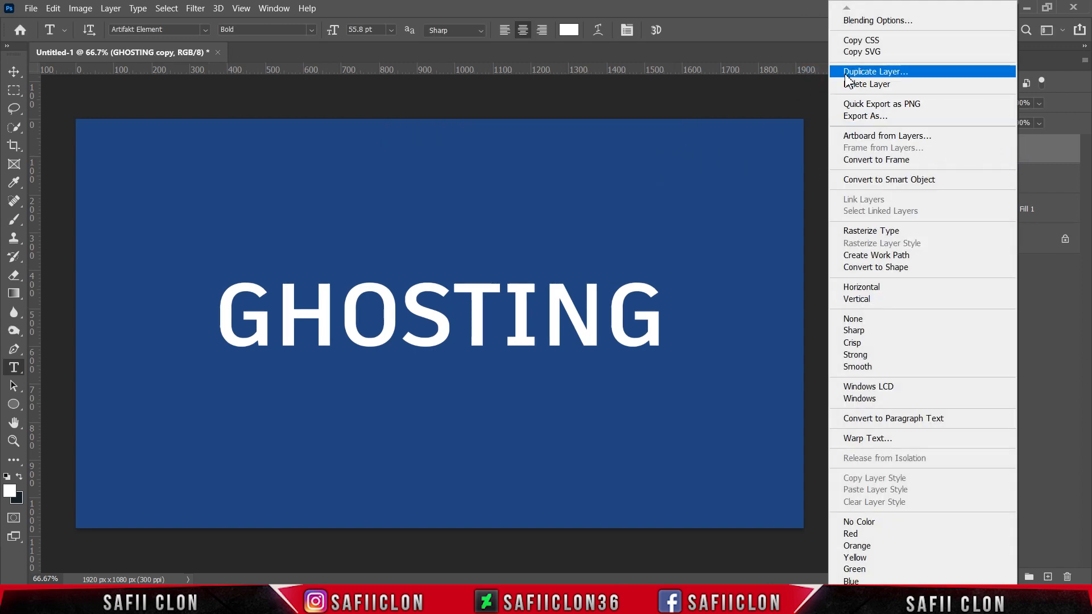
{"action": "left_click", "coordinate": [851, 72]}
{"action": "left_click", "coordinate": [673, 162]}
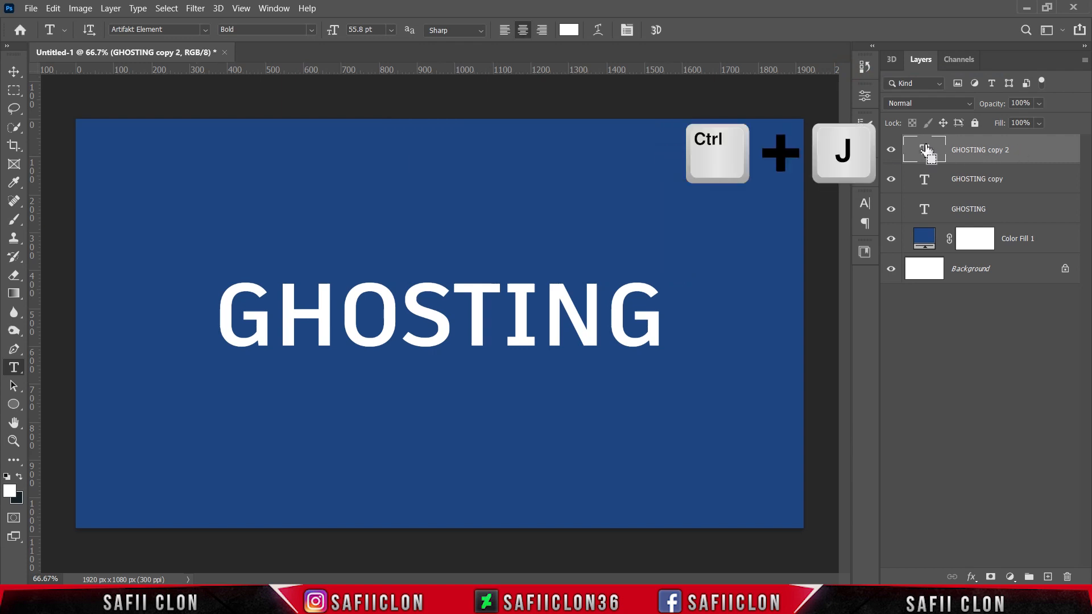
{"action": "key", "text": "ctrl+j"}
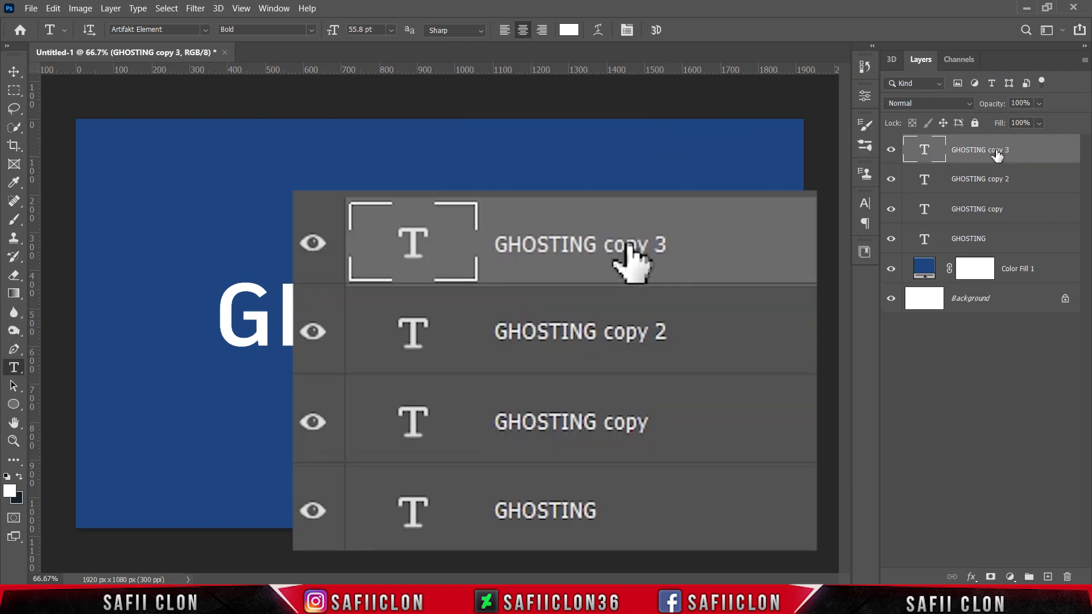
Rename the two uppermost text layer copies as GHOSTING 4 and GHOSTING 3, from the top down.
{"action": "double_click", "coordinate": [997, 150]}
{"action": "left_click_drag", "start_coordinate": [1008, 148], "coordinate": [991, 148]}
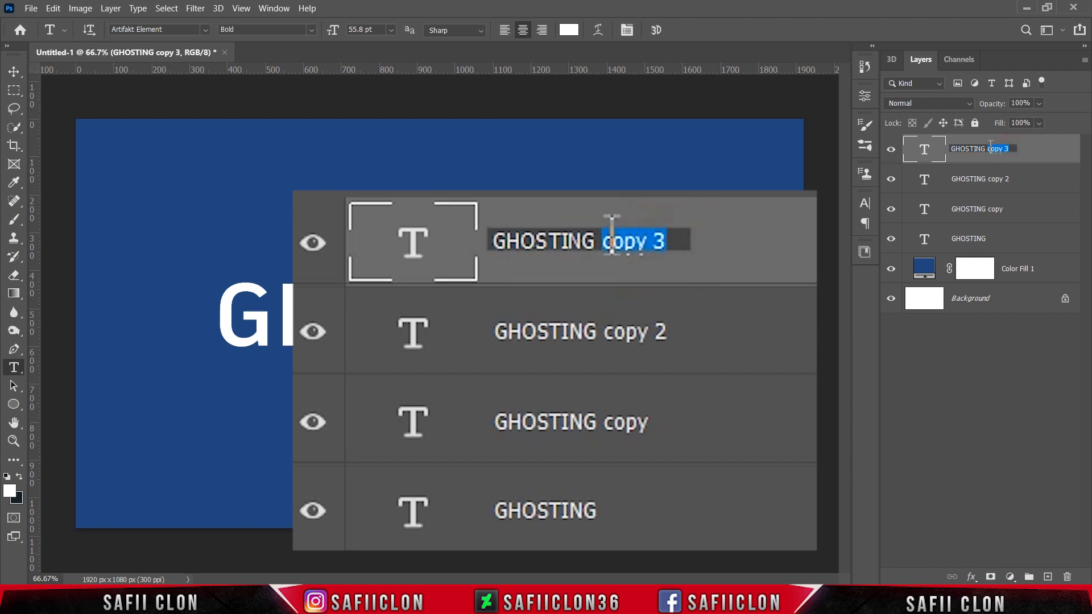
{"action": "type", "text": "4"}
{"action": "left_click", "coordinate": [998, 178]}
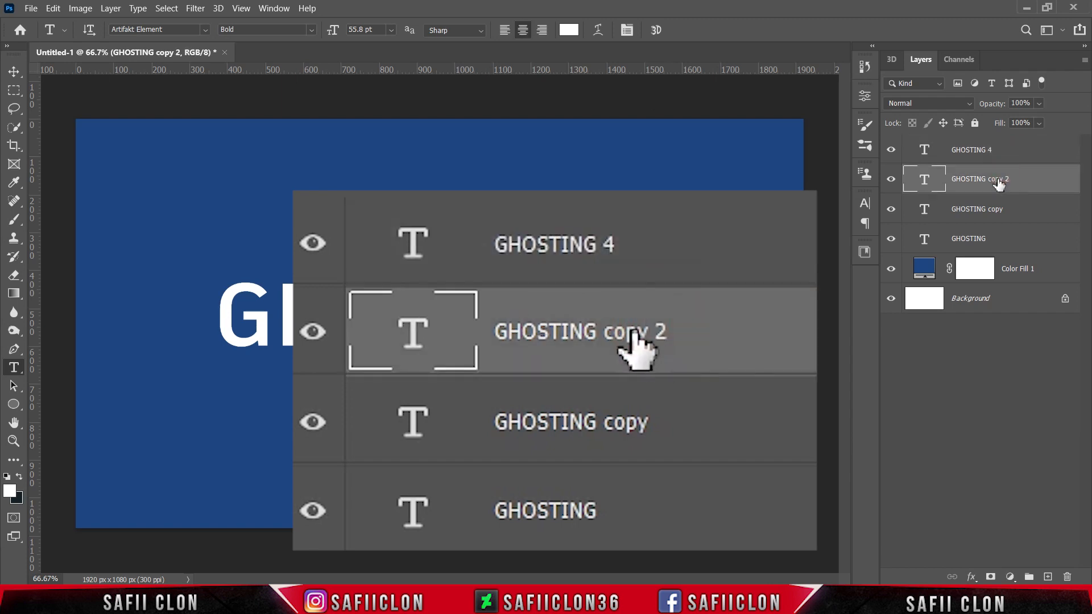
{"action": "double_click", "coordinate": [998, 178]}
{"action": "left_click_drag", "start_coordinate": [1006, 178], "coordinate": [991, 176]}
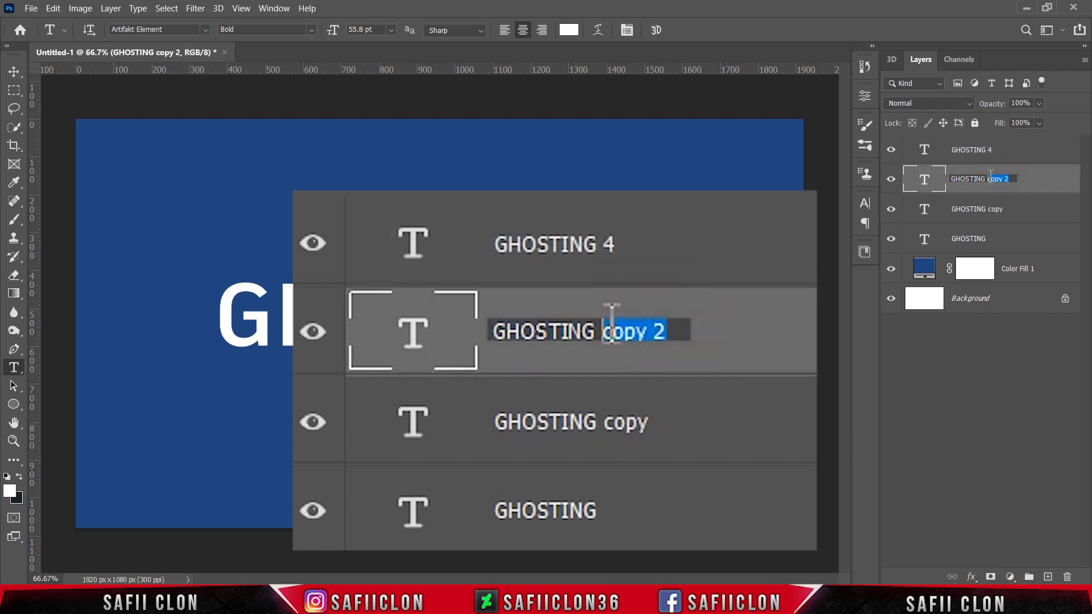
{"action": "type", "text": "3"}
{"action": "key", "text": "Return"}
Rename the remaining copy as GHOSTING 2 and the original text layer as GHOSTING 1.
{"action": "left_click", "coordinate": [997, 212]}
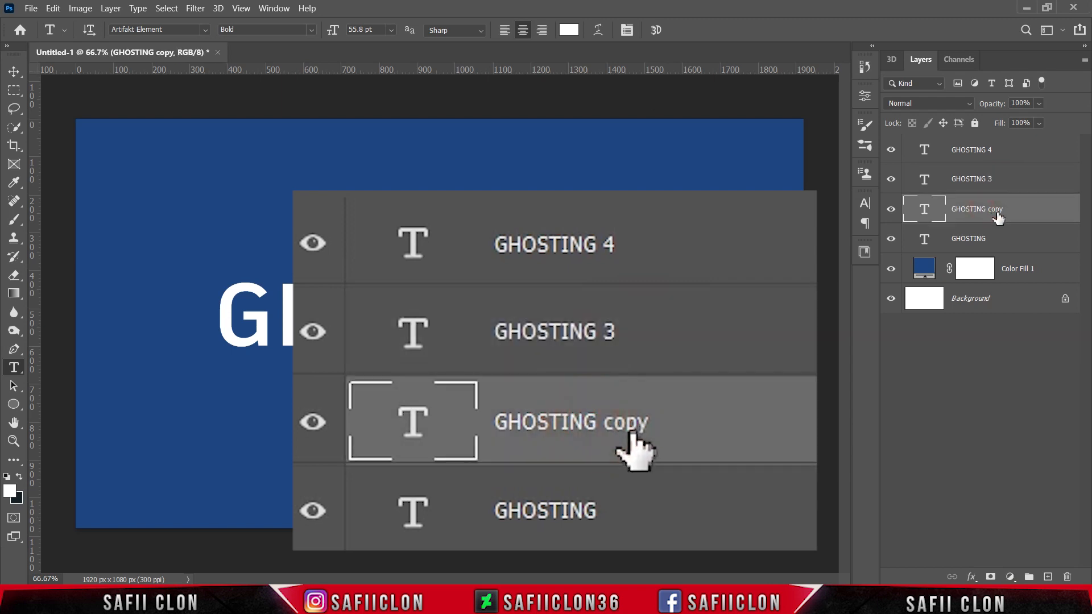
{"action": "double_click", "coordinate": [998, 212]}
{"action": "left_click_drag", "start_coordinate": [1001, 210], "coordinate": [990, 205]}
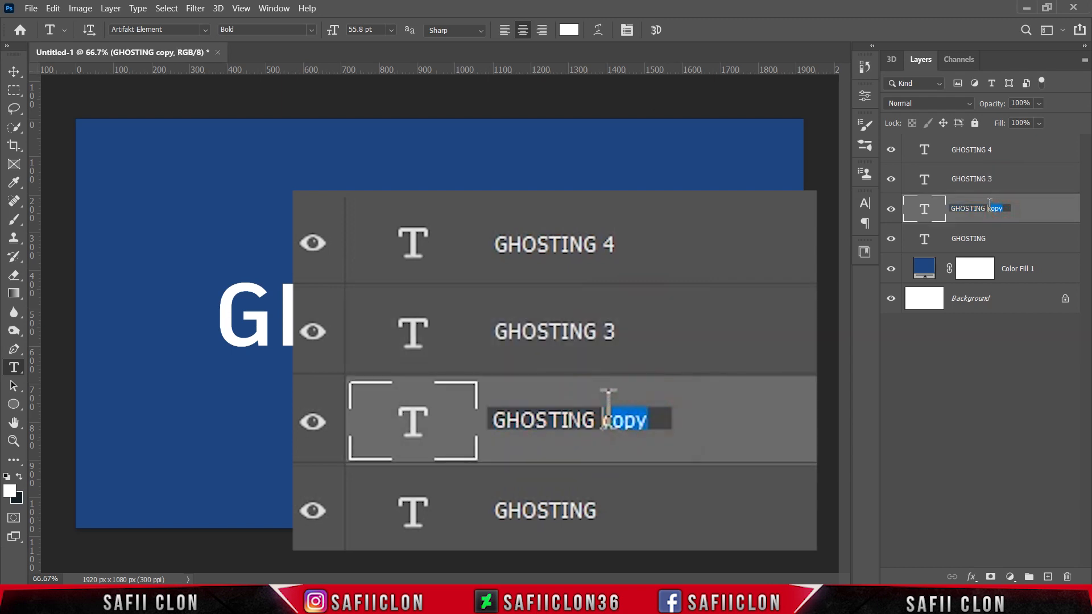
{"action": "type", "text": "2"}
{"action": "left_click", "coordinate": [1021, 209]}
{"action": "left_click", "coordinate": [973, 239]}
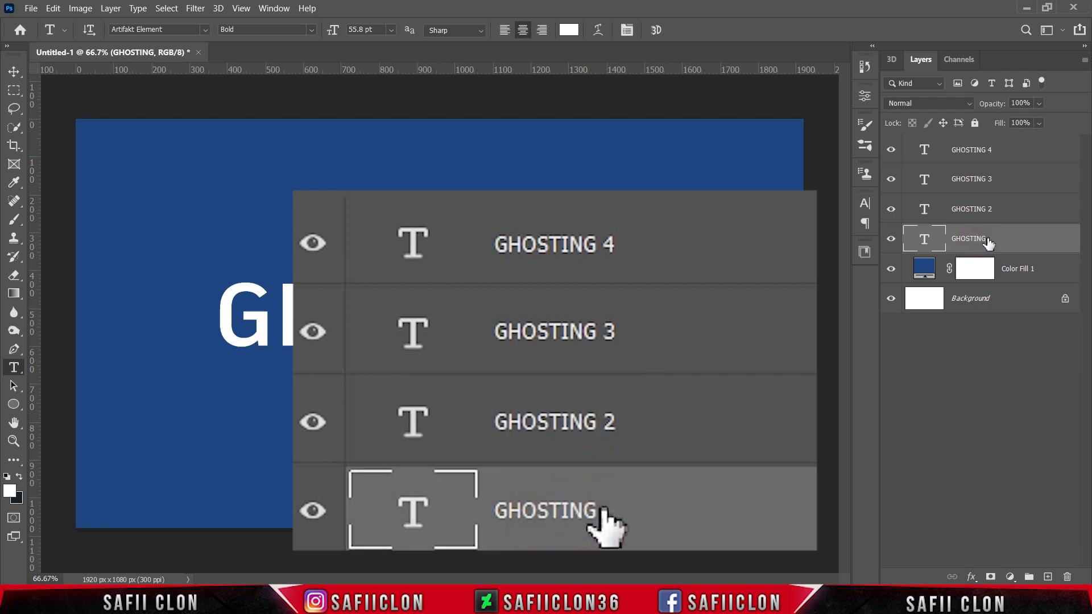
{"action": "double_click", "coordinate": [988, 243]}
{"action": "left_click", "coordinate": [990, 240]}
{"action": "type", "text": "1"}
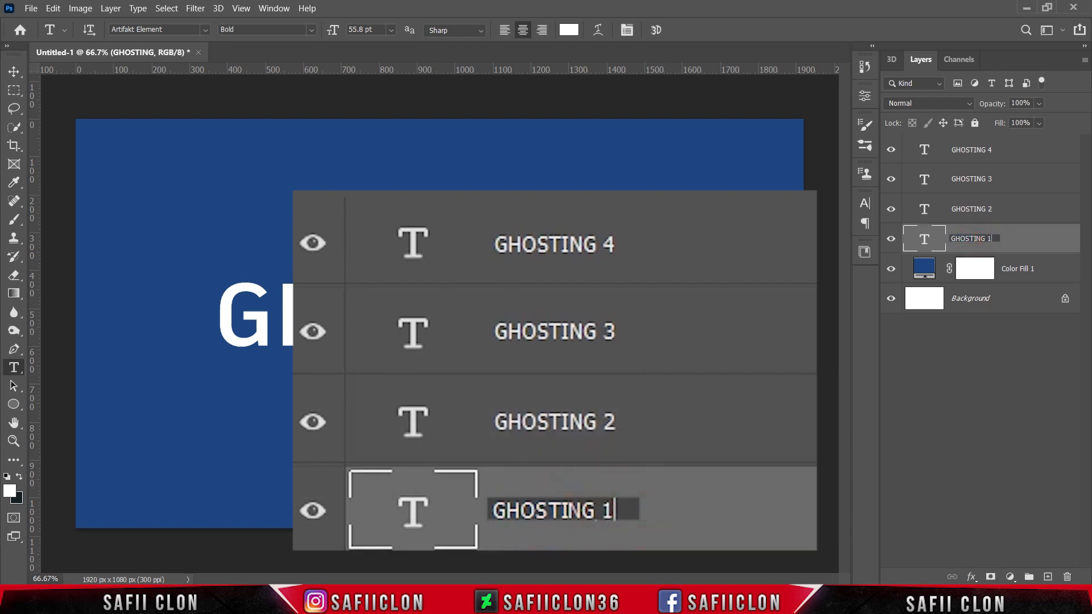
{"action": "left_click", "coordinate": [1009, 240]}
Hide the GHOSTING 4, GHOSTING 3 and GHOSTING 2 layers and select GHOSTING 1.
{"action": "left_click", "coordinate": [891, 149]}
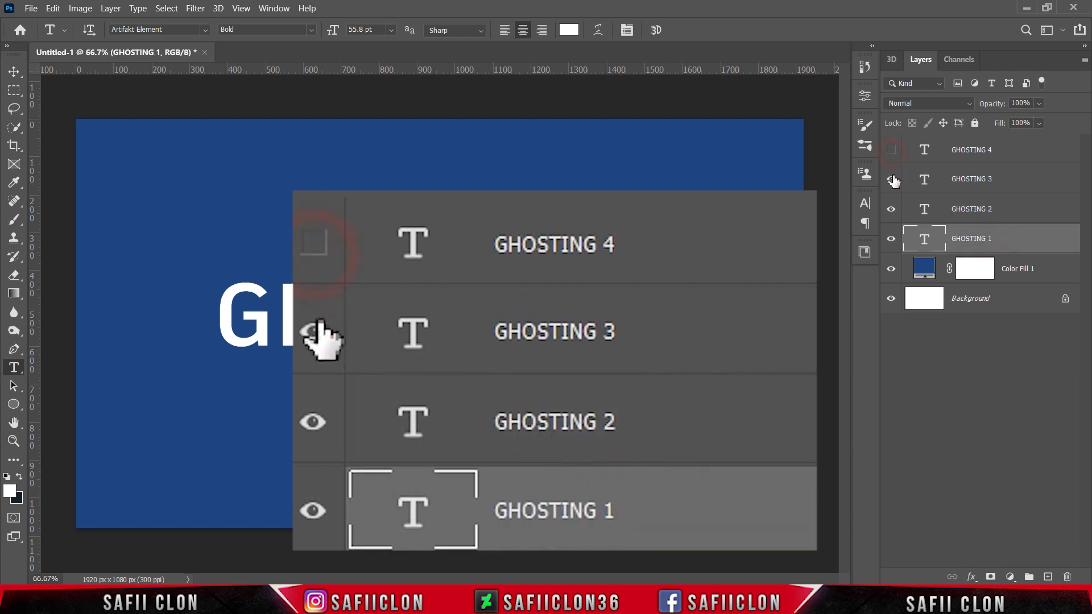
{"action": "left_click", "coordinate": [891, 180]}
{"action": "left_click", "coordinate": [891, 209]}
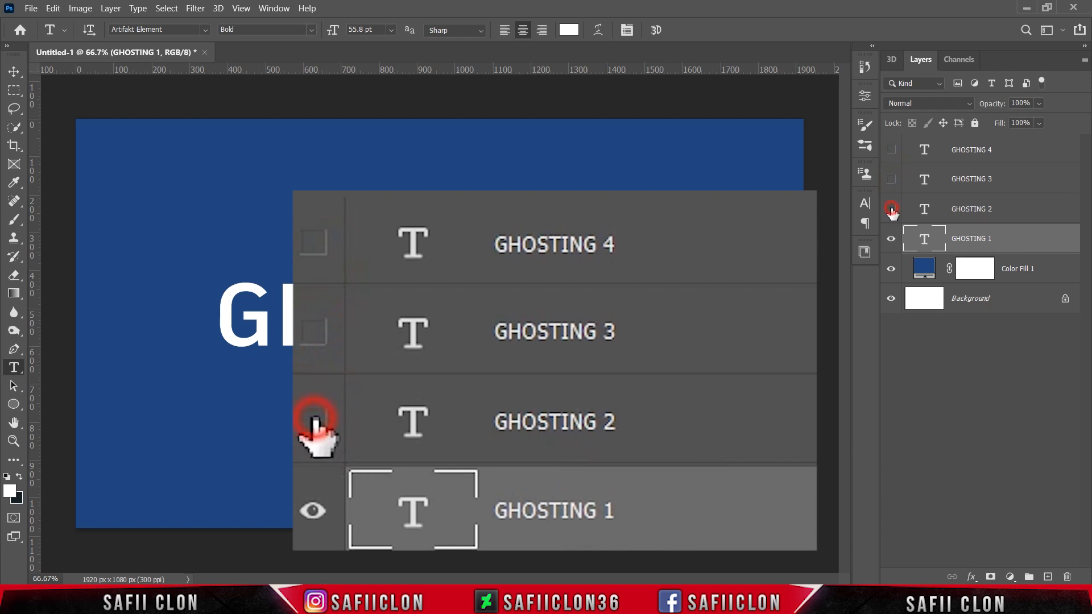
{"action": "left_click", "coordinate": [1018, 240]}
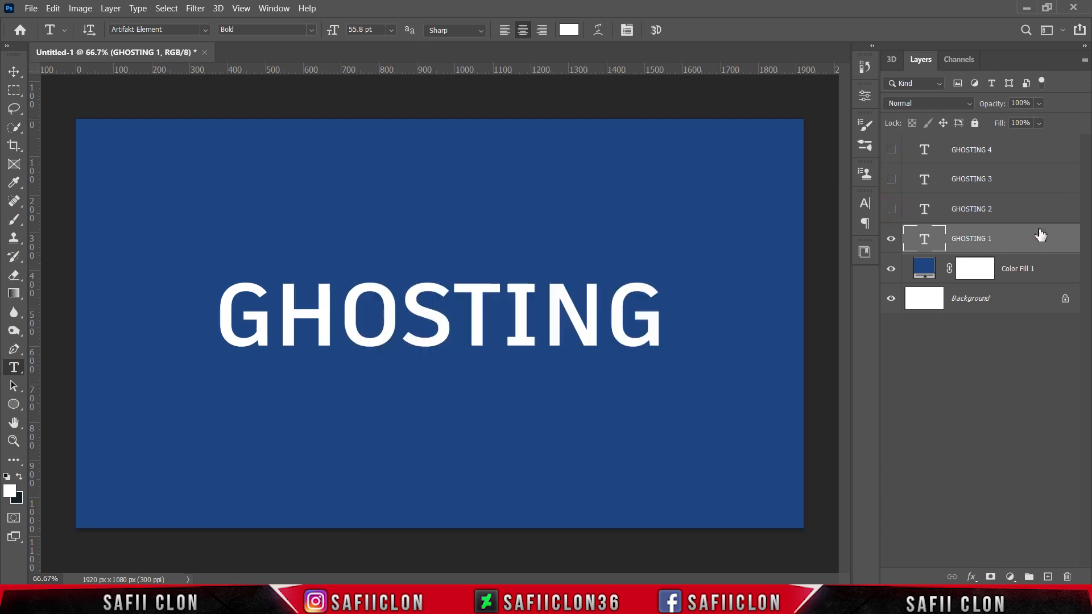
Convert the GHOSTING 1 layer to a smart object and apply a Radial Blur with amount 30, Spin method and Draft quality.
{"action": "right_click", "coordinate": [1010, 240]}
{"action": "left_click", "coordinate": [875, 179]}
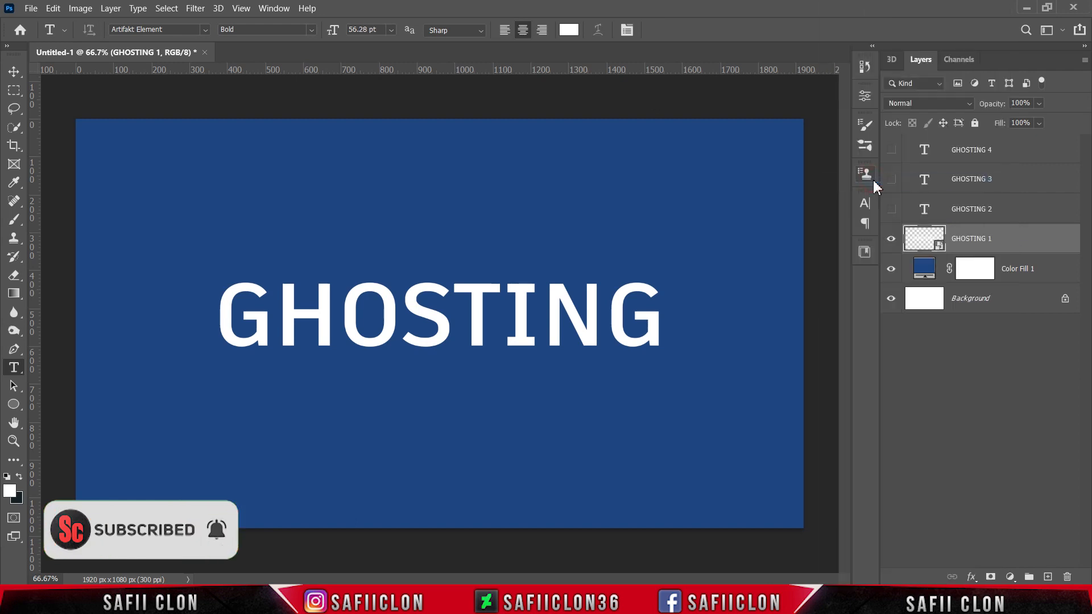
{"action": "left_click", "coordinate": [194, 9]}
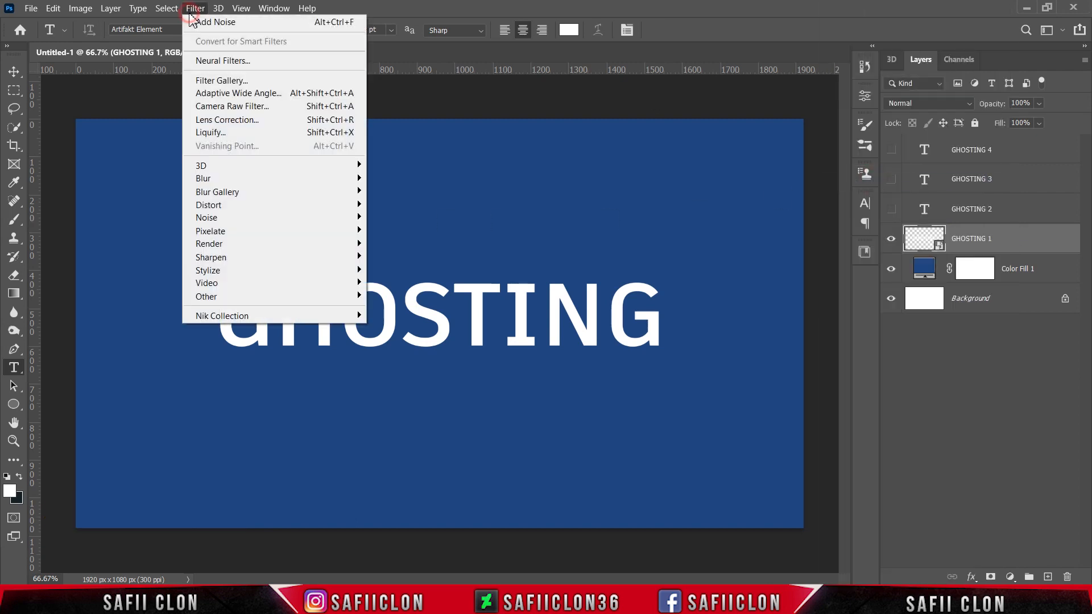
{"action": "mouse_move", "coordinate": [254, 179]}
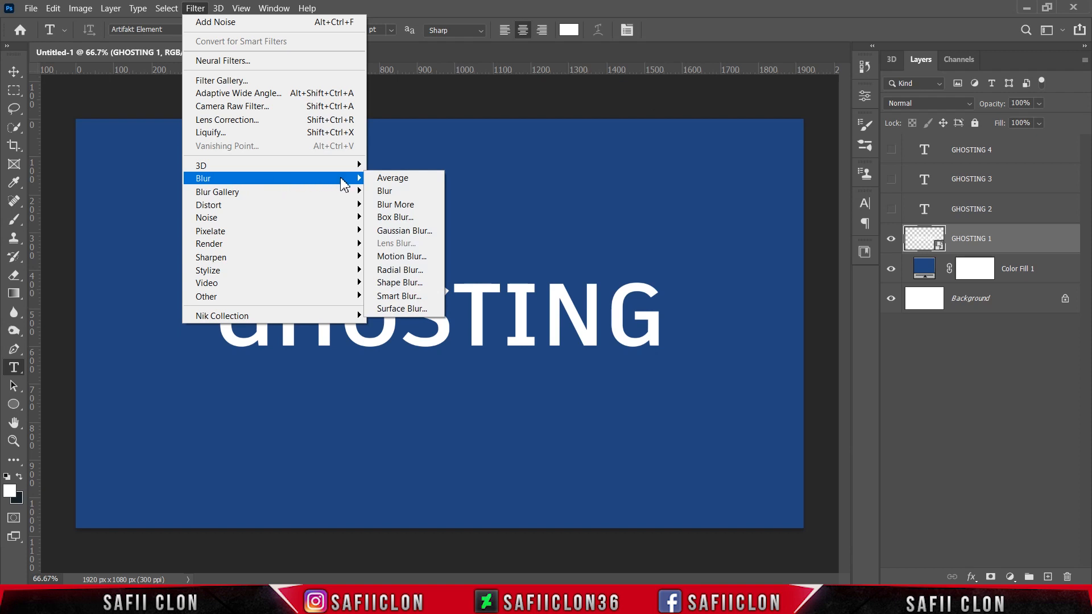
{"action": "left_click", "coordinate": [411, 270]}
{"action": "left_click_drag", "start_coordinate": [518, 149], "coordinate": [743, 199]}
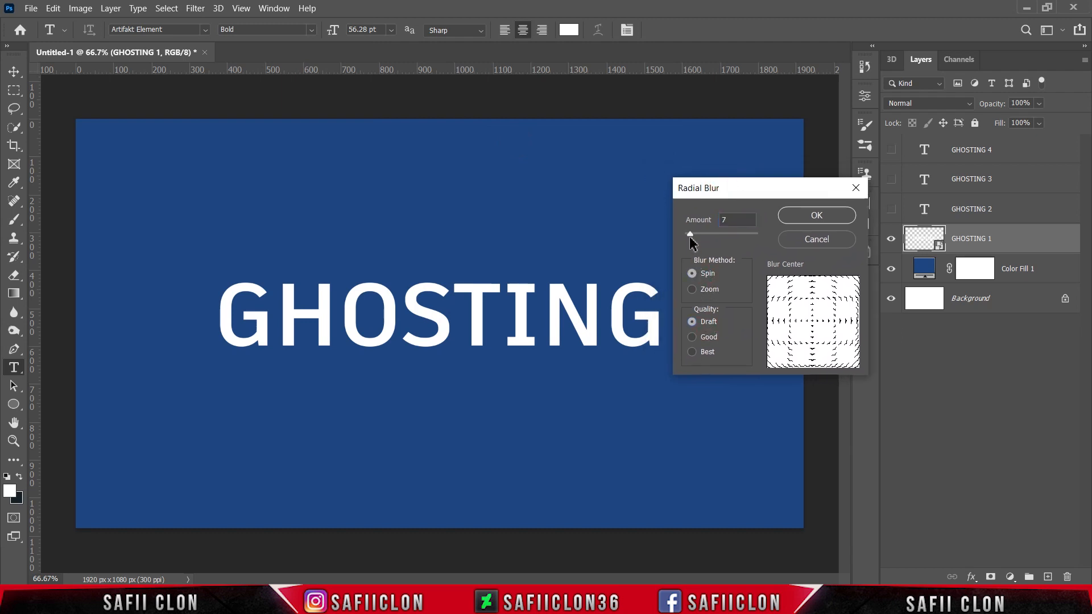
{"action": "left_click_drag", "start_coordinate": [690, 233], "coordinate": [707, 233]}
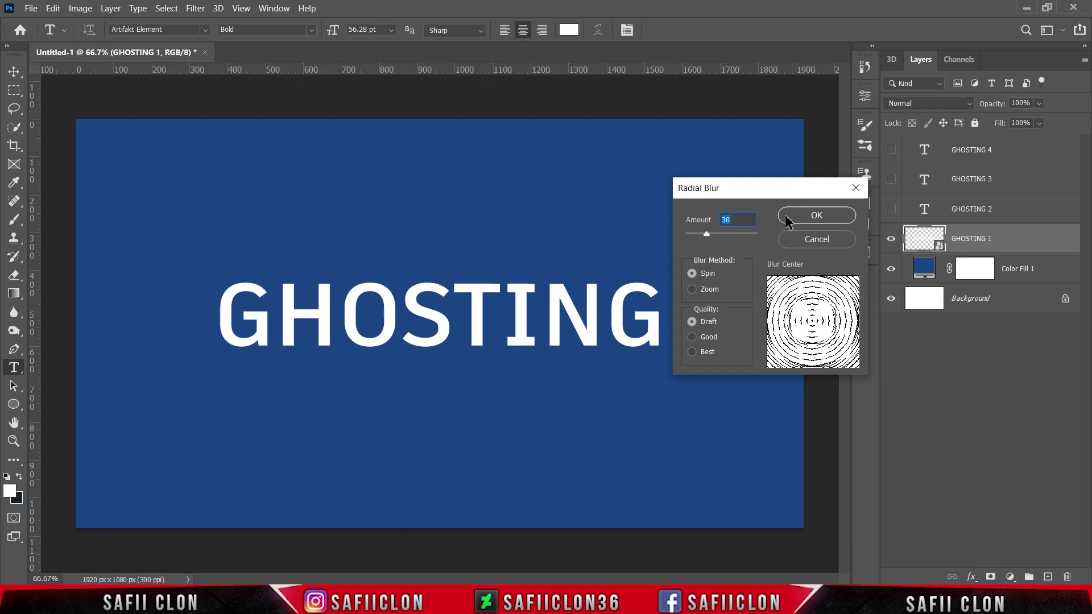
{"action": "left_click", "coordinate": [807, 220]}
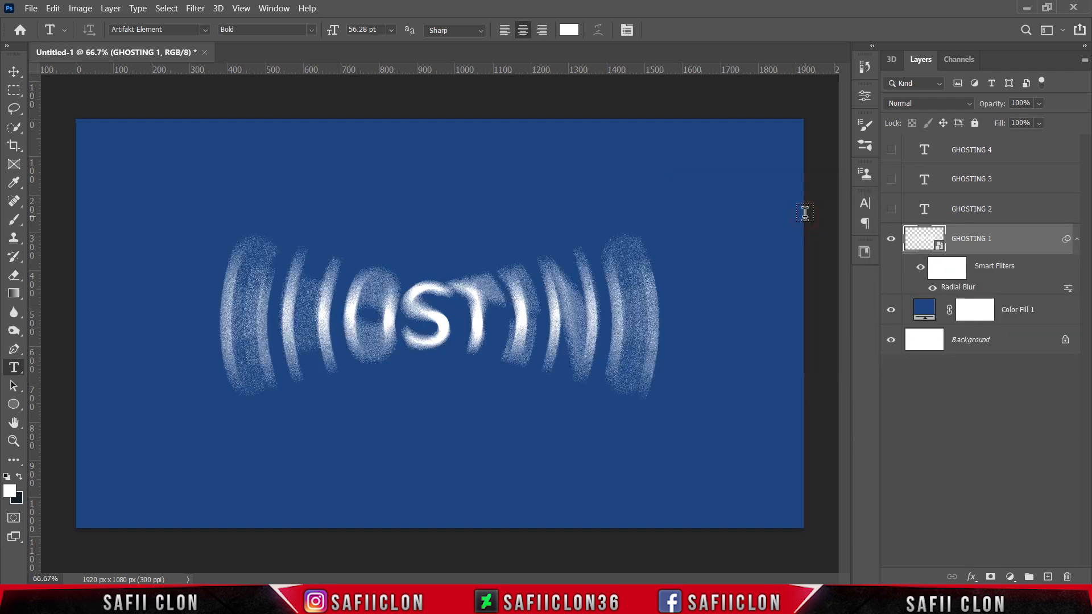
Make the GHOSTING 2 layer visible and convert it to a smart object.
{"action": "left_click", "coordinate": [1015, 210]}
{"action": "left_click", "coordinate": [890, 211]}
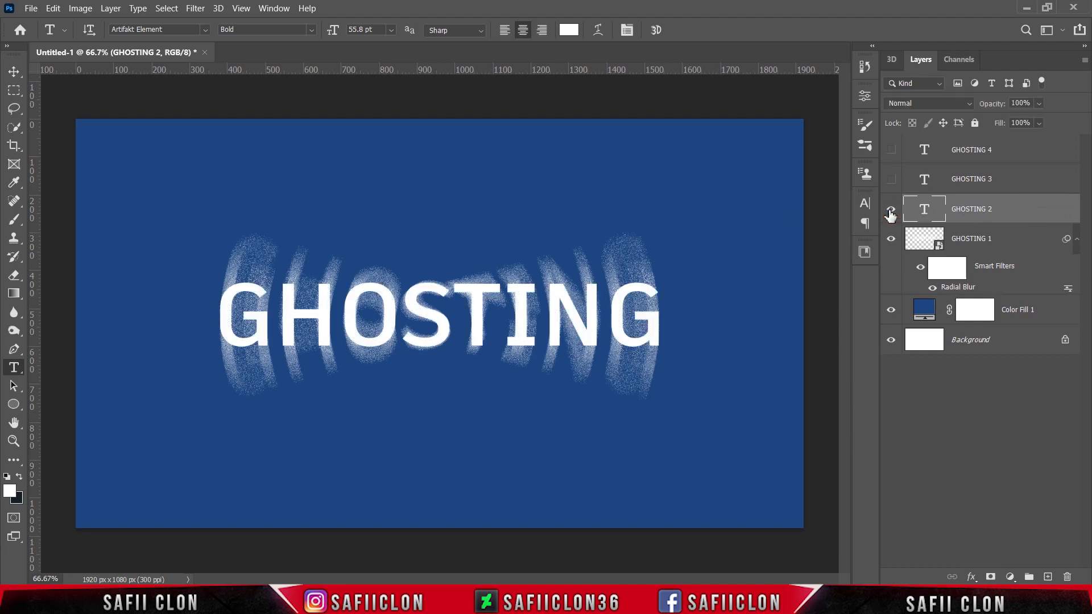
{"action": "right_click", "coordinate": [1023, 206]}
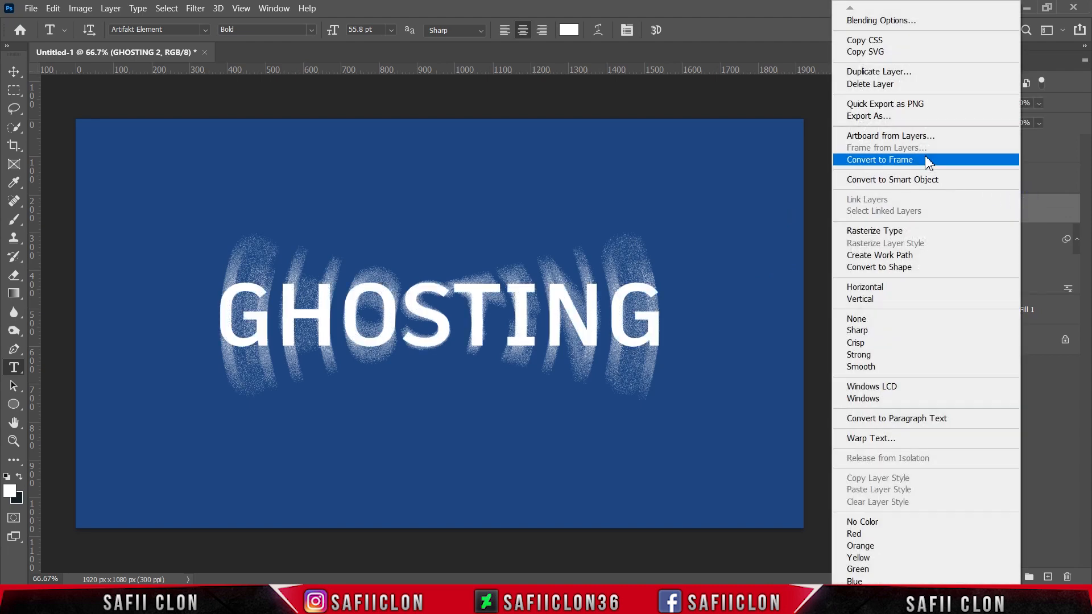
{"action": "left_click", "coordinate": [860, 181]}
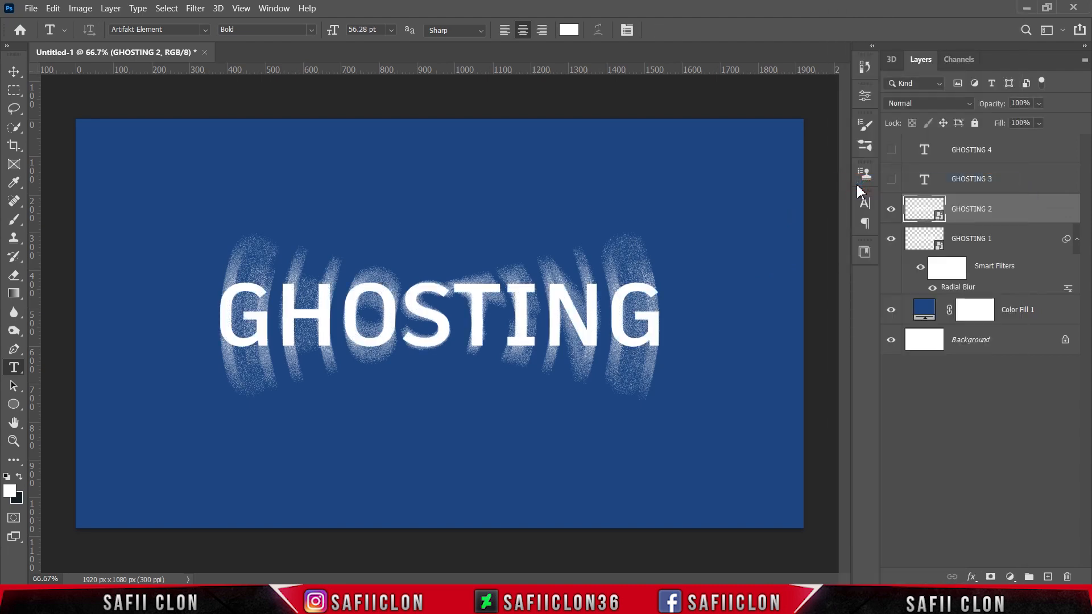
Apply a Radial Blur with amount 20, Spin method and Draft quality to GHOSTING 2.
{"action": "left_click", "coordinate": [196, 9]}
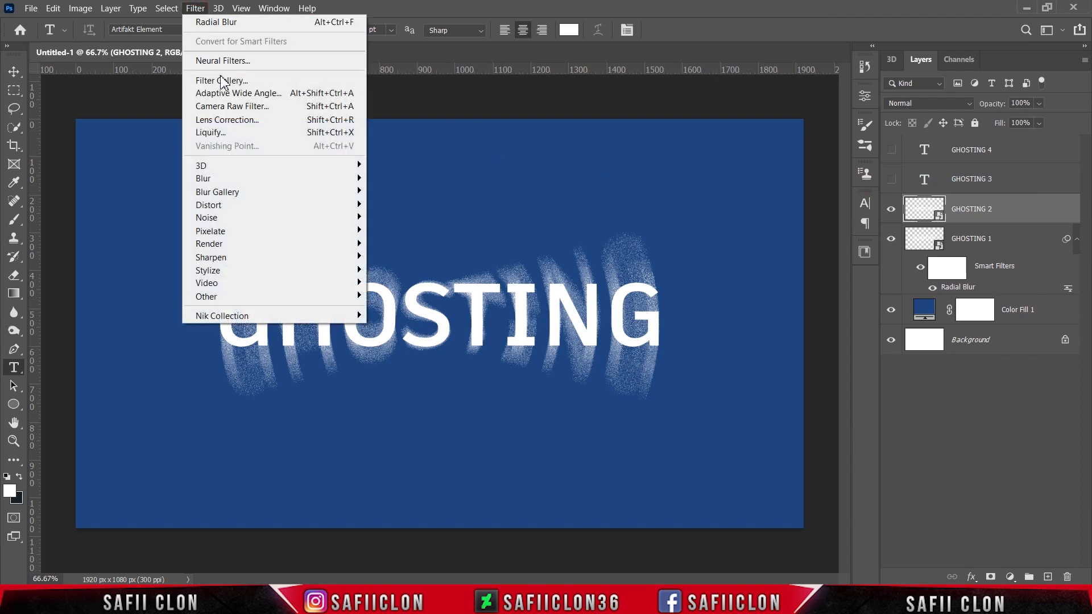
{"action": "mouse_move", "coordinate": [280, 180]}
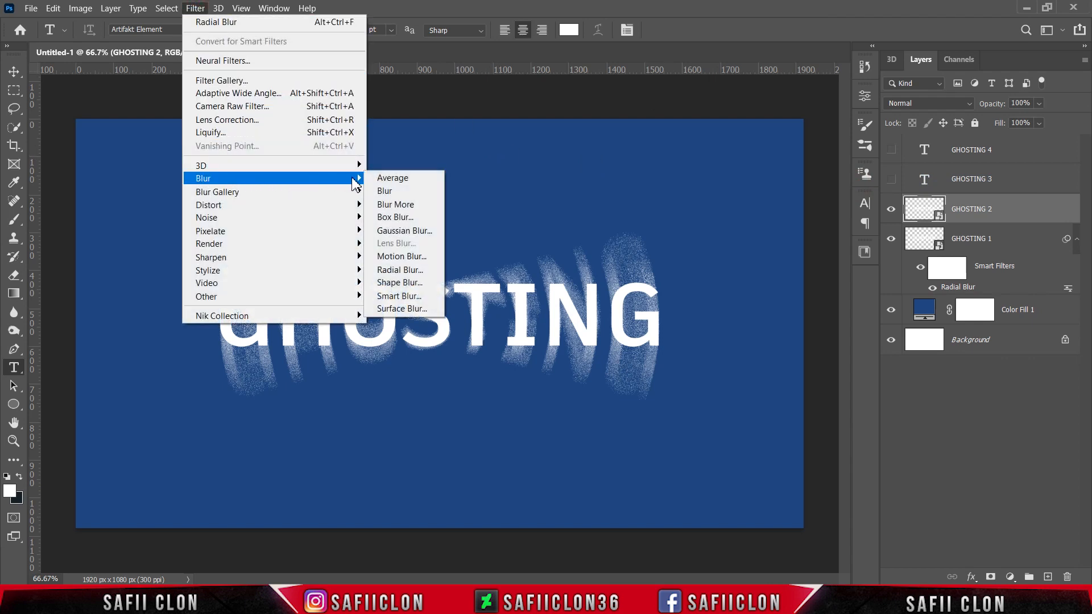
{"action": "left_click", "coordinate": [416, 271]}
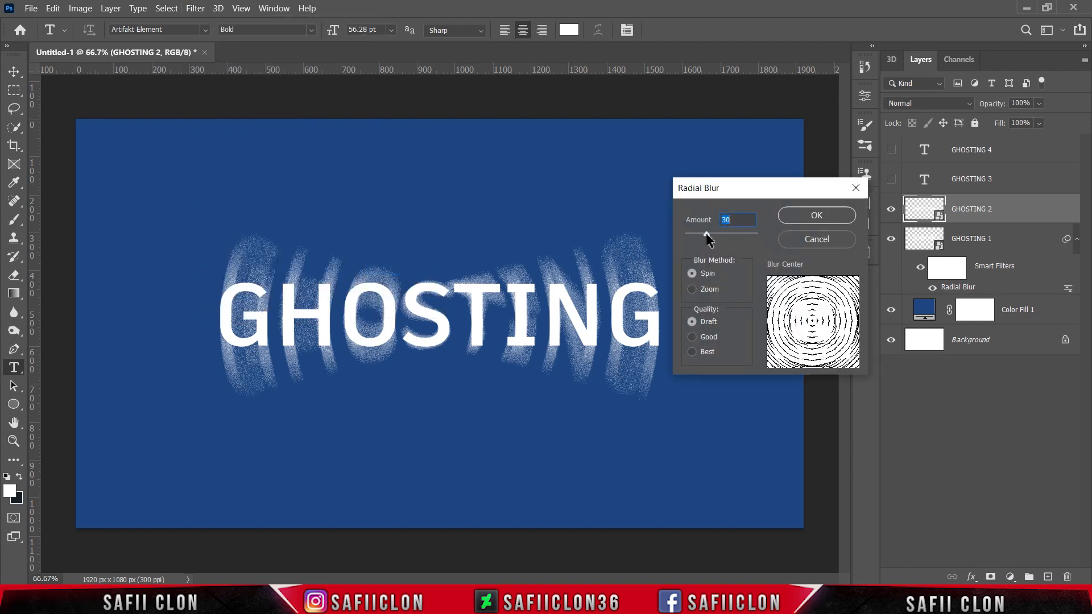
{"action": "left_click_drag", "start_coordinate": [706, 233], "coordinate": [699, 233]}
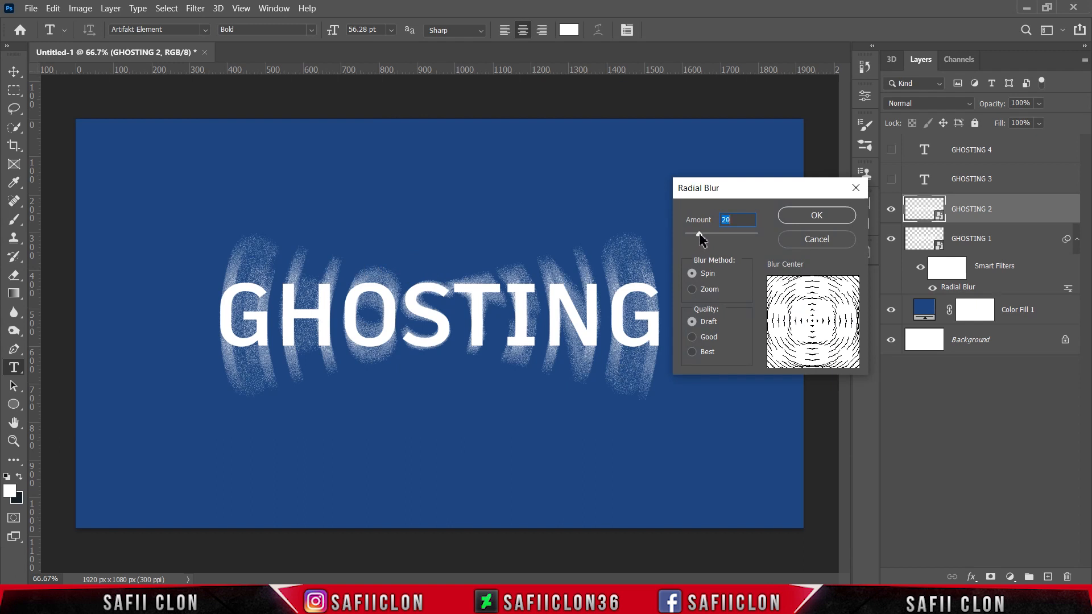
{"action": "left_click", "coordinate": [811, 218]}
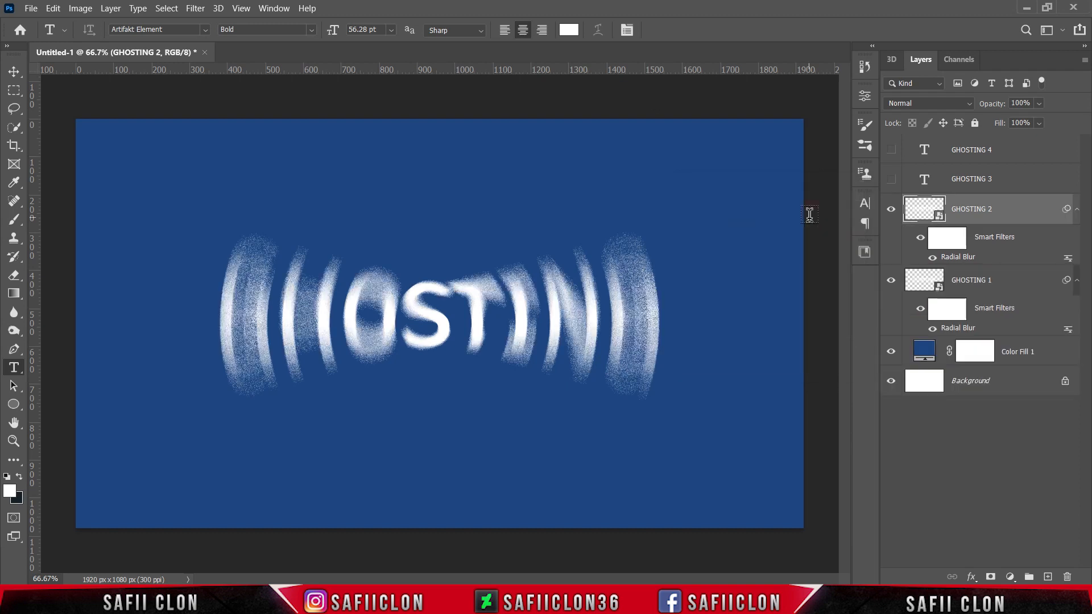
Make the GHOSTING 3 layer visible and convert it to a smart object.
{"action": "left_click", "coordinate": [1010, 186]}
{"action": "left_click", "coordinate": [891, 179]}
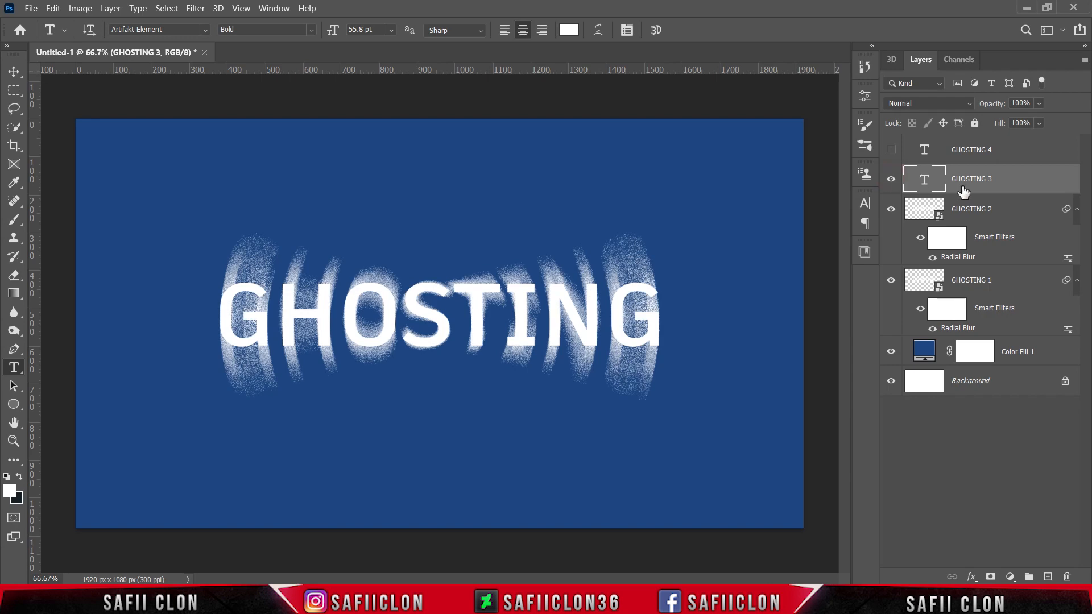
{"action": "right_click", "coordinate": [1004, 185]}
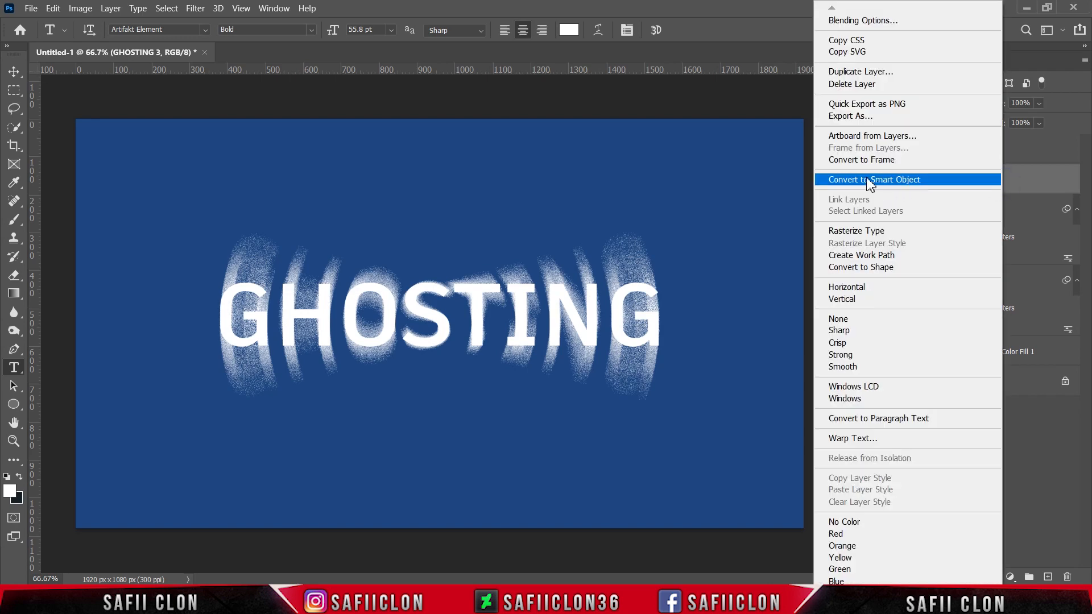
{"action": "left_click", "coordinate": [869, 180]}
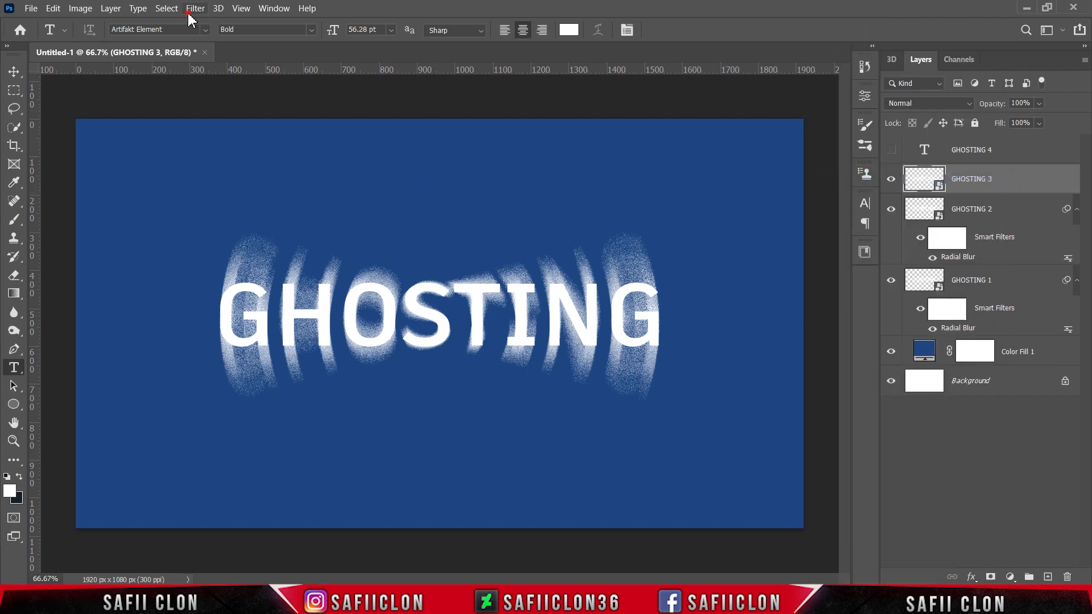
Apply a Radial Blur with amount 10, Spin method and Draft quality to GHOSTING 3.
{"action": "left_click", "coordinate": [190, 11]}
{"action": "mouse_move", "coordinate": [329, 181]}
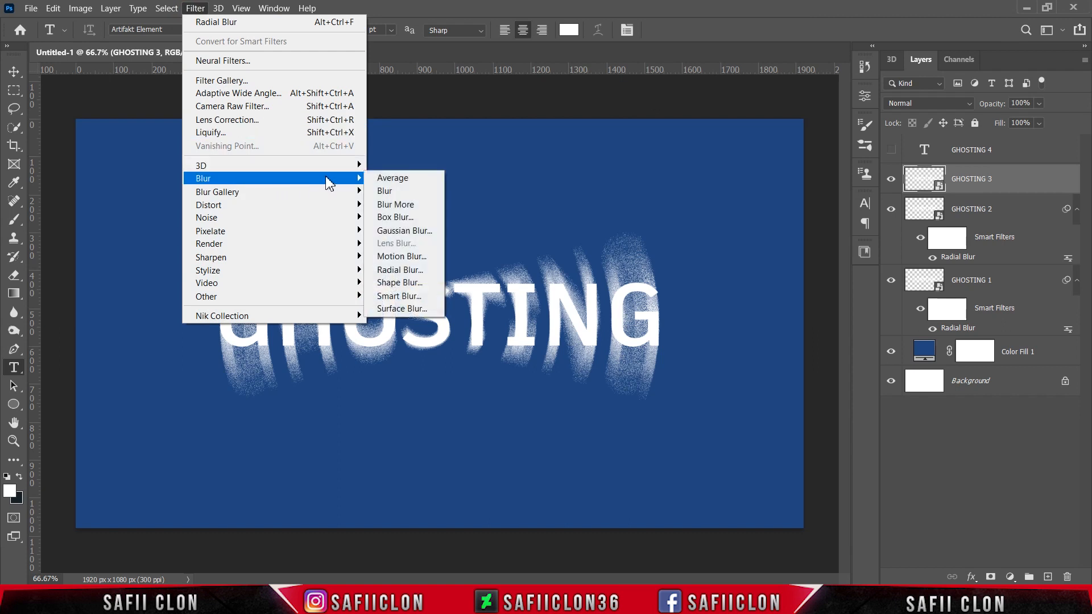
{"action": "left_click", "coordinate": [410, 271]}
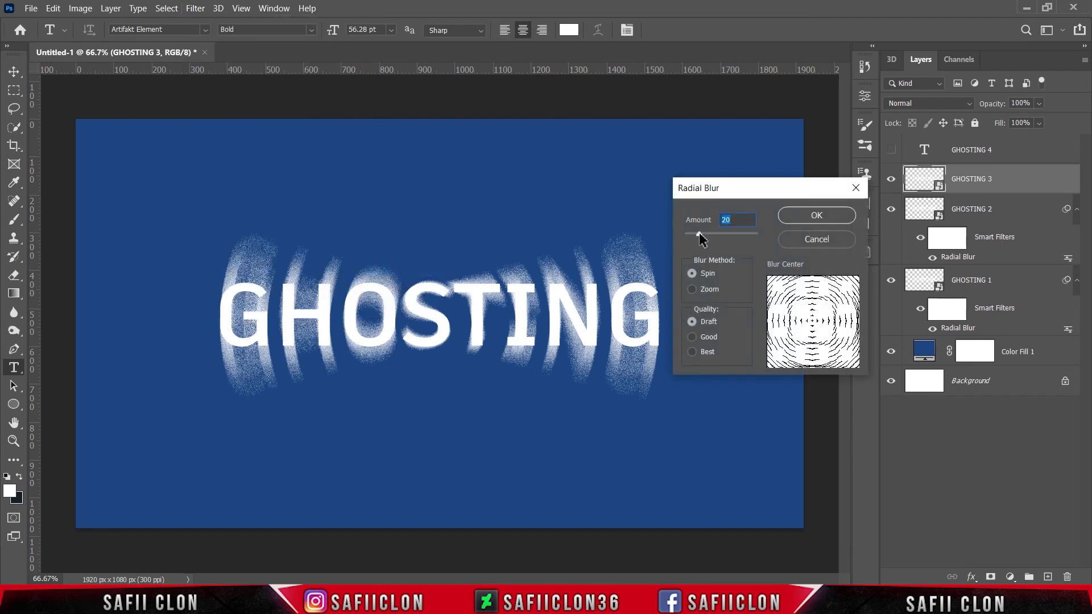
{"action": "left_click_drag", "start_coordinate": [699, 235], "coordinate": [692, 235]}
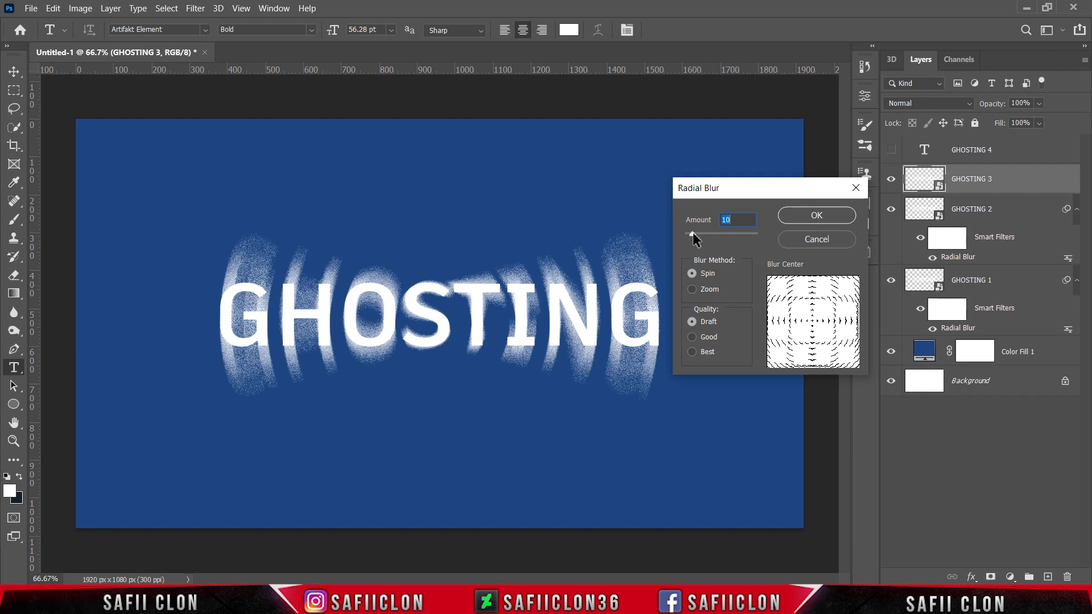
{"action": "left_click", "coordinate": [805, 218]}
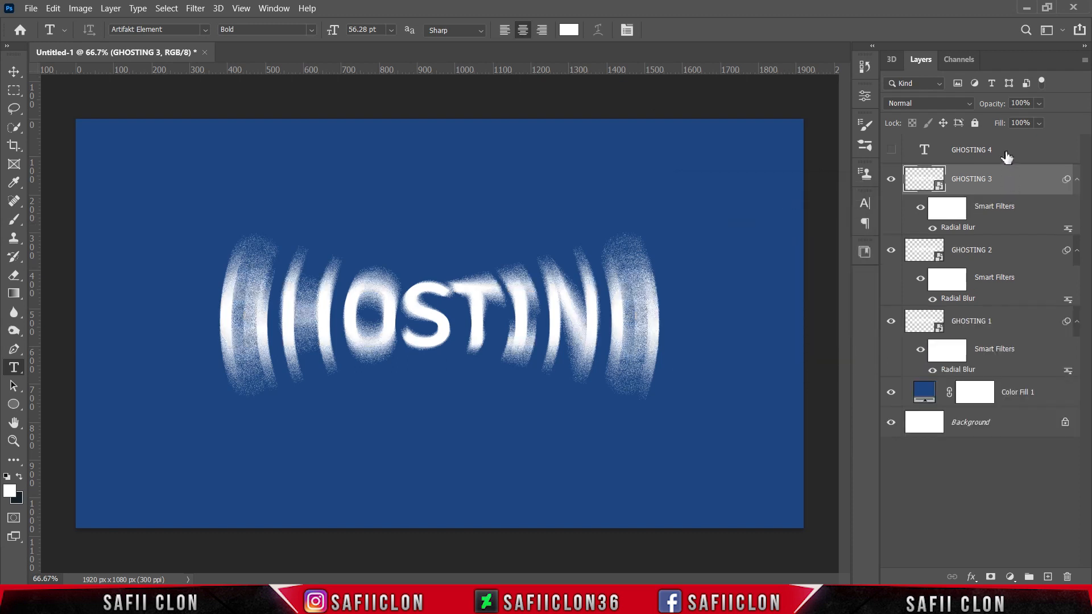
Make the GHOSTING 4 layer visible and convert it to a smart object.
{"action": "left_click", "coordinate": [1006, 153]}
{"action": "left_click", "coordinate": [893, 150]}
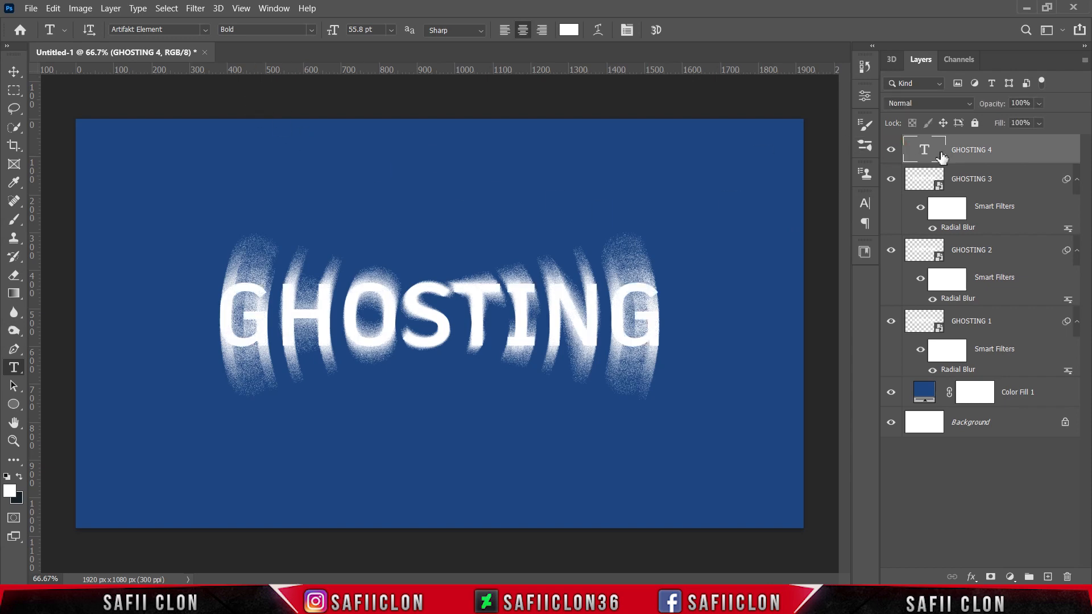
{"action": "right_click", "coordinate": [987, 153]}
{"action": "left_click", "coordinate": [844, 182]}
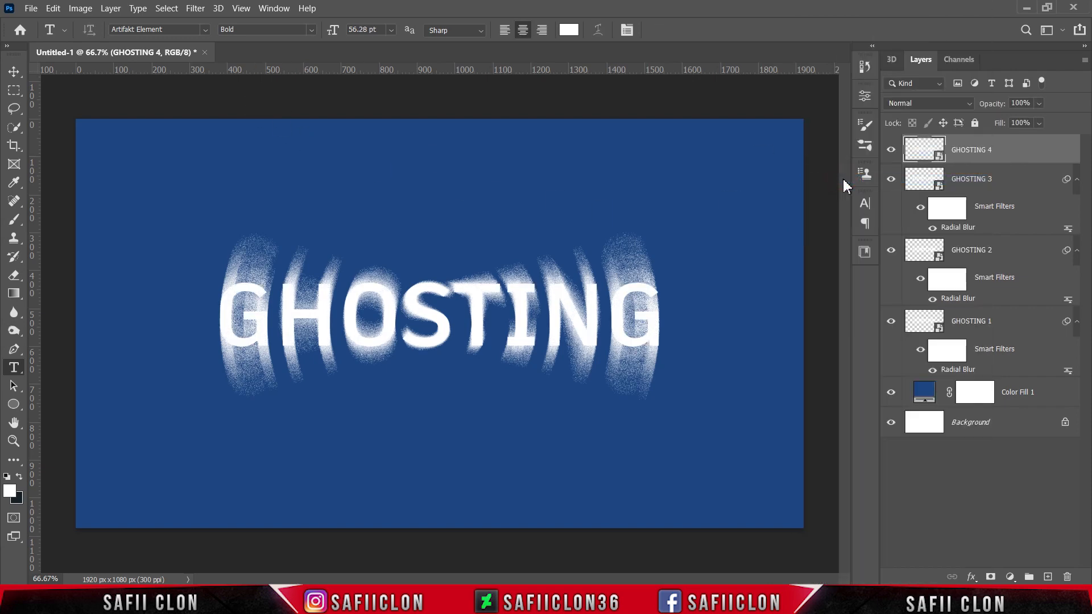
Apply a Gaussian Blur with a slightly reduced radius to GHOSTING 4 and toggle the layer's visibility to compare.
{"action": "left_click", "coordinate": [192, 12]}
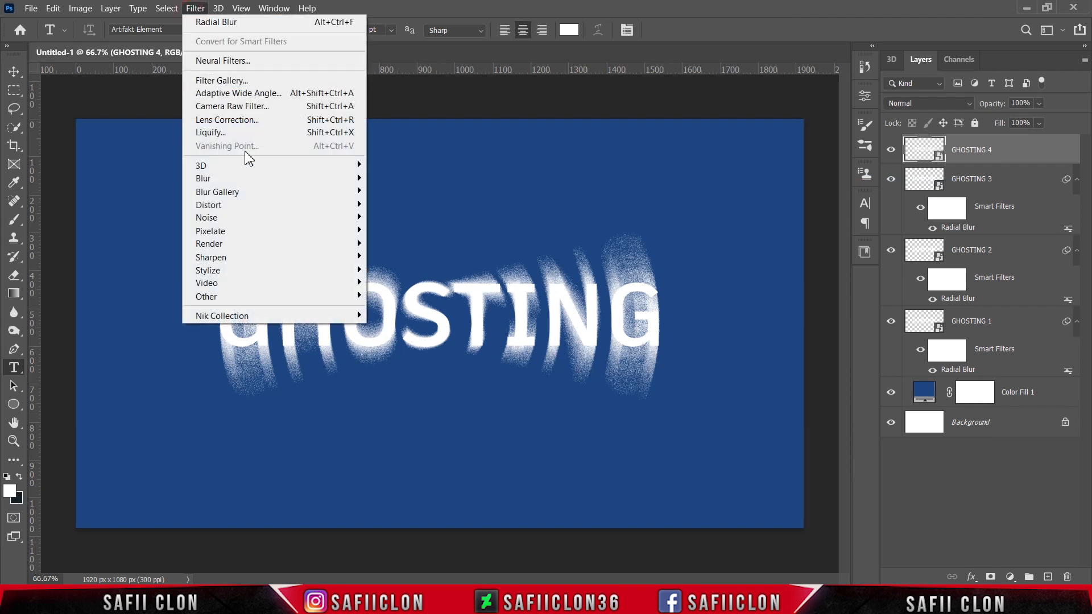
{"action": "mouse_move", "coordinate": [360, 181]}
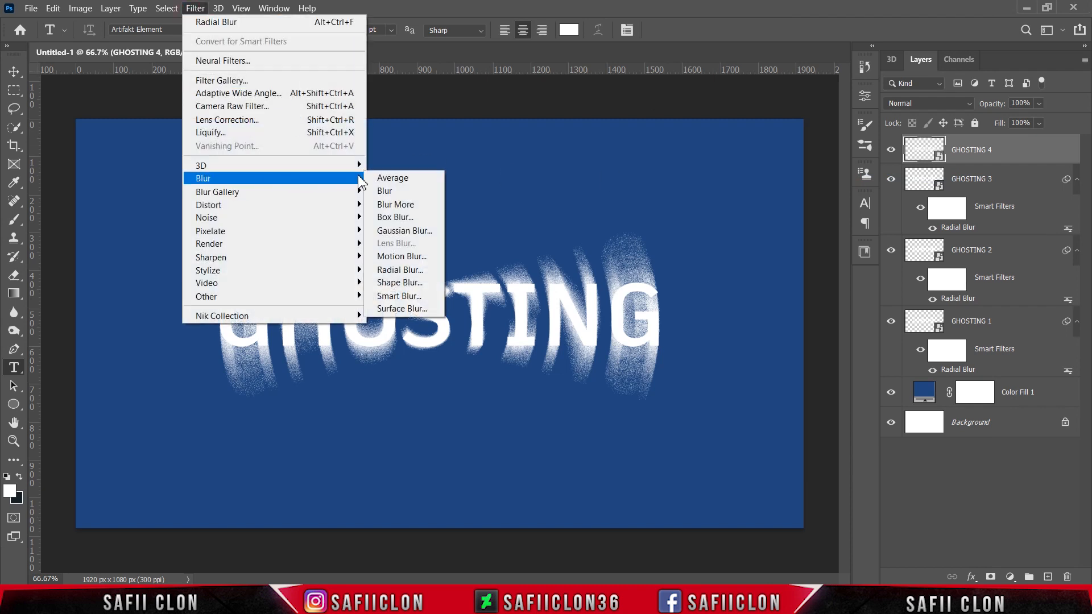
{"action": "left_click", "coordinate": [427, 232]}
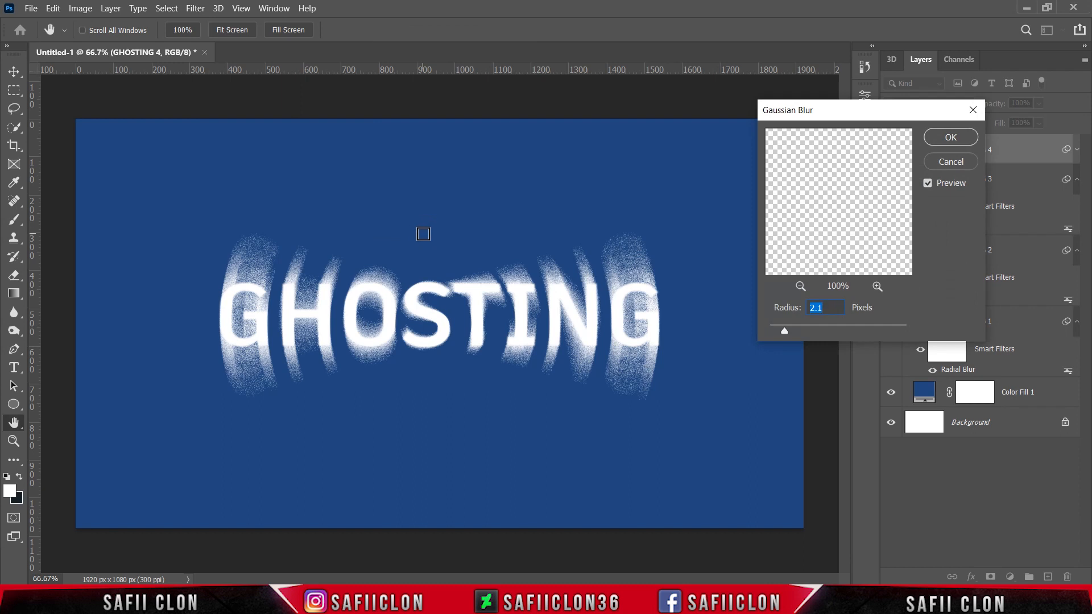
{"action": "mouse_move", "coordinate": [786, 329]}
{"action": "left_mouse_down"}
{"action": "mouse_move", "coordinate": [803, 329]}
{"action": "mouse_move", "coordinate": [780, 324]}
{"action": "left_mouse_up"}
{"action": "left_click", "coordinate": [940, 143]}
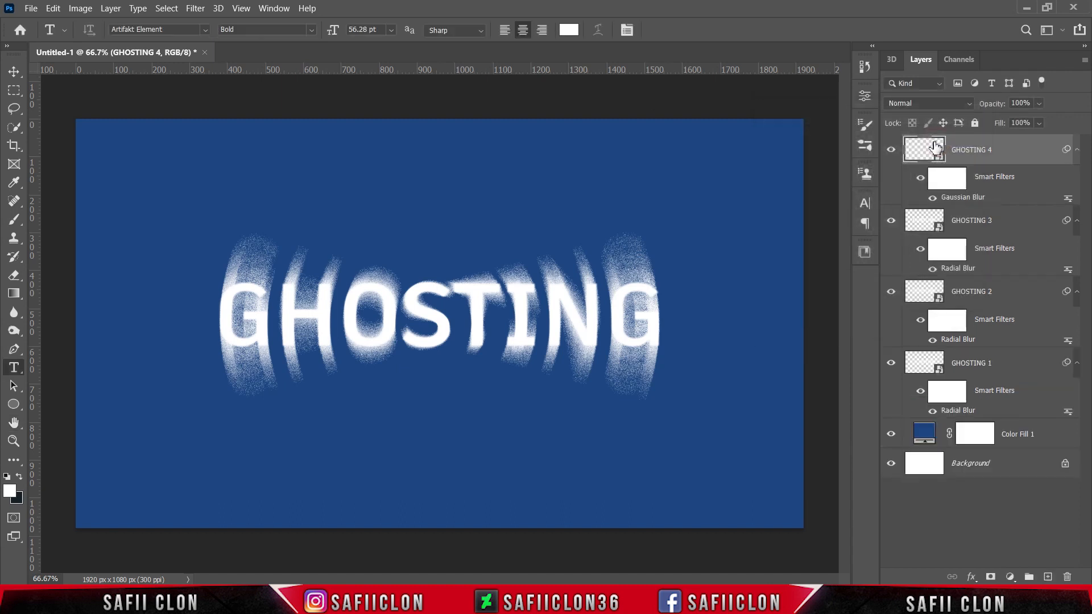
{"action": "left_click", "coordinate": [891, 150]}
{"action": "left_click", "coordinate": [890, 150]}
Group the four GHOSTING layers under the name TEXT and toggle the group's visibility to check it.
{"action": "left_click", "coordinate": [1019, 373], "text": "shift"}
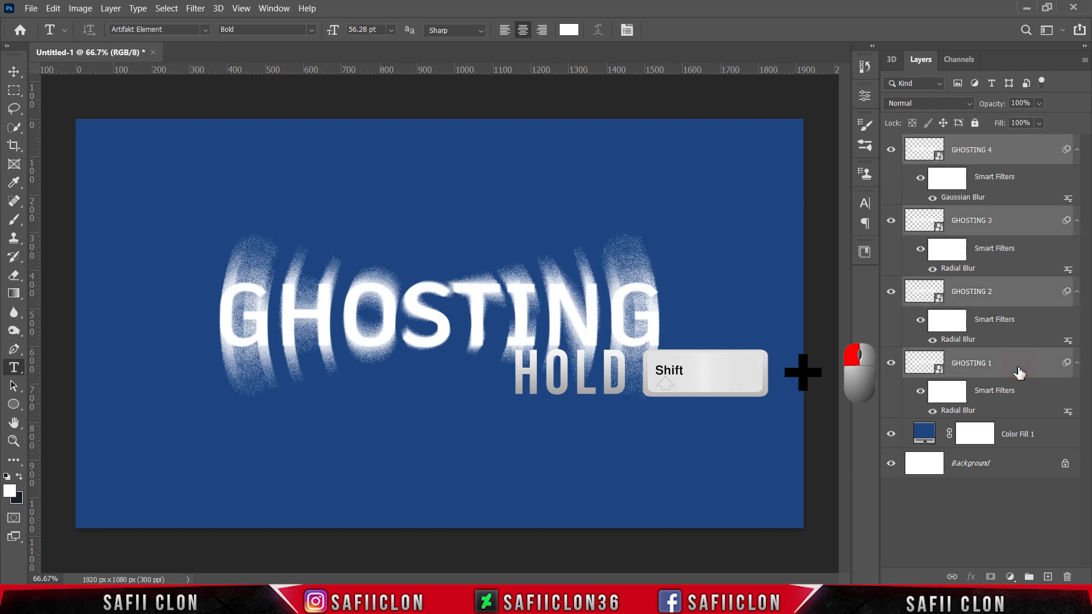
{"action": "right_click", "coordinate": [1009, 370]}
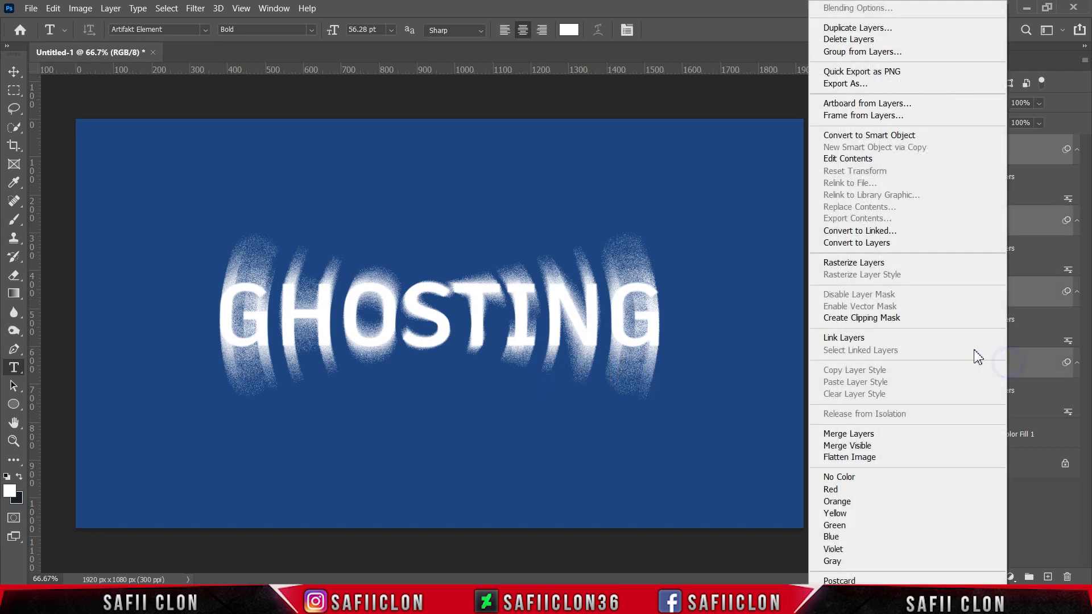
{"action": "left_click", "coordinate": [862, 51]}
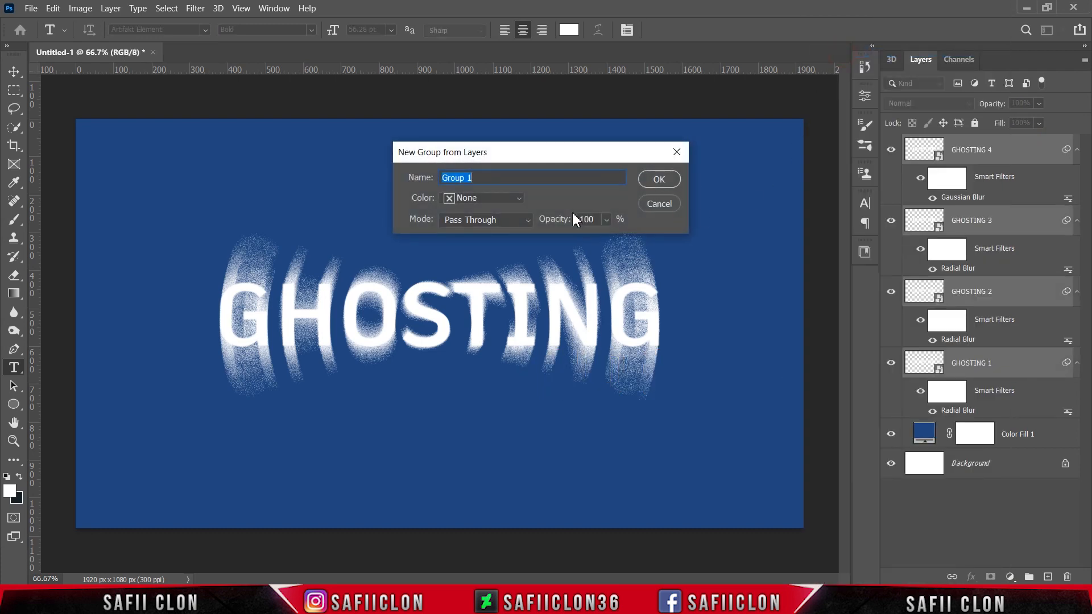
{"action": "type", "text": "TEXT"}
{"action": "left_click", "coordinate": [654, 180]}
{"action": "left_click", "coordinate": [891, 144]}
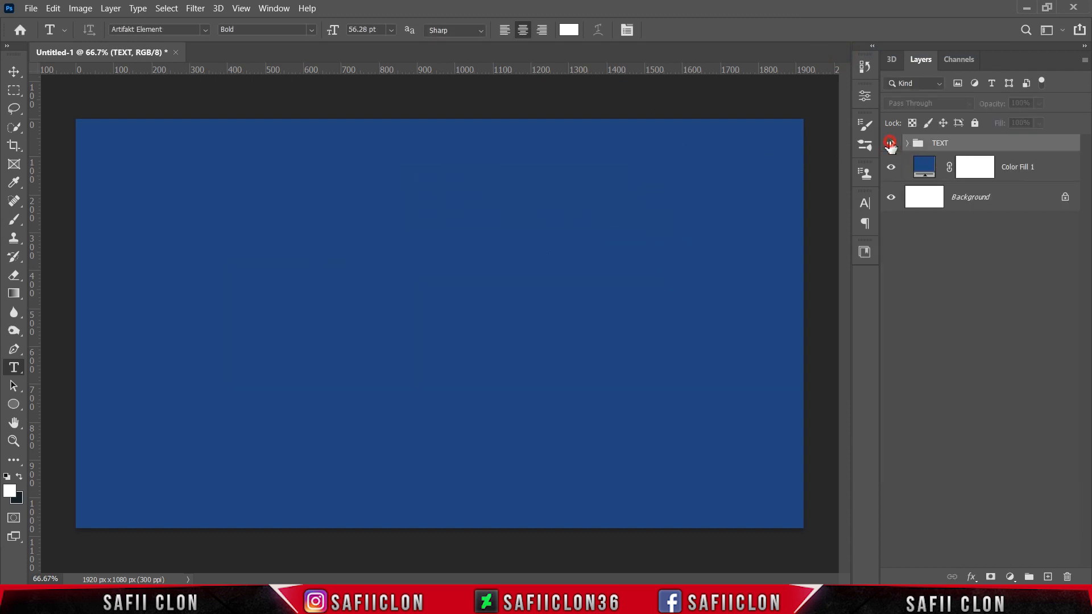
{"action": "left_click", "coordinate": [891, 144]}
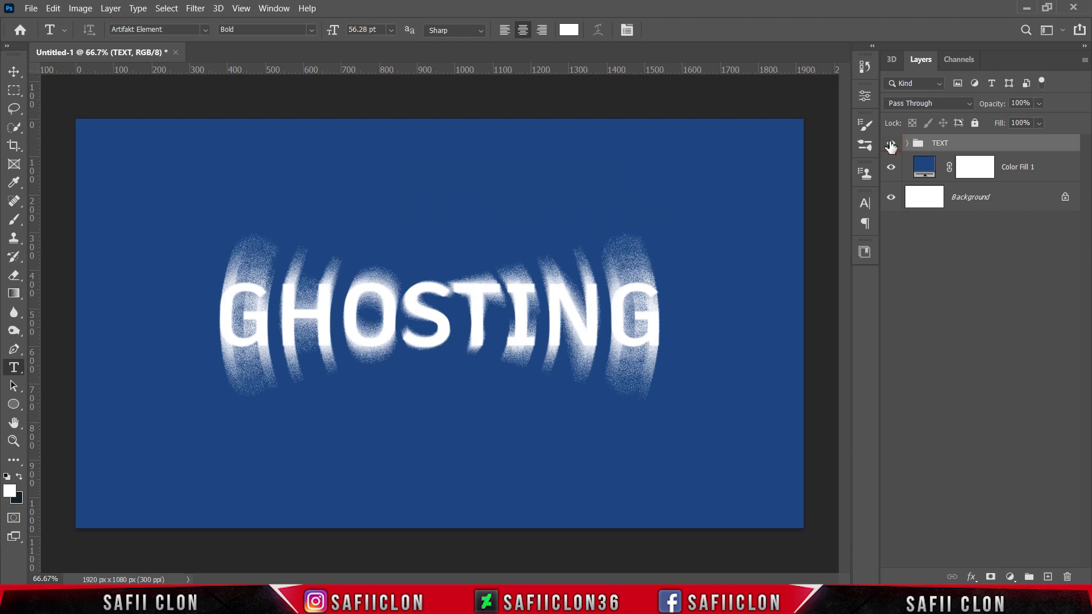
Add a Color Overlay to the TEXT group with Normal blend mode, 100% opacity and the coral red fc4545.
{"action": "right_click", "coordinate": [963, 146]}
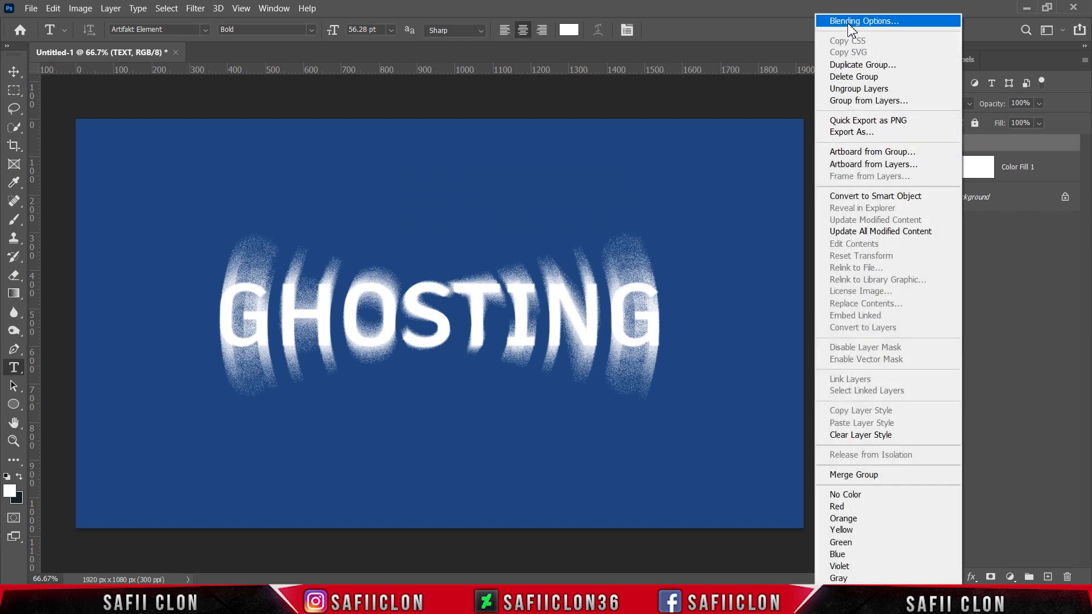
{"action": "left_click", "coordinate": [851, 23]}
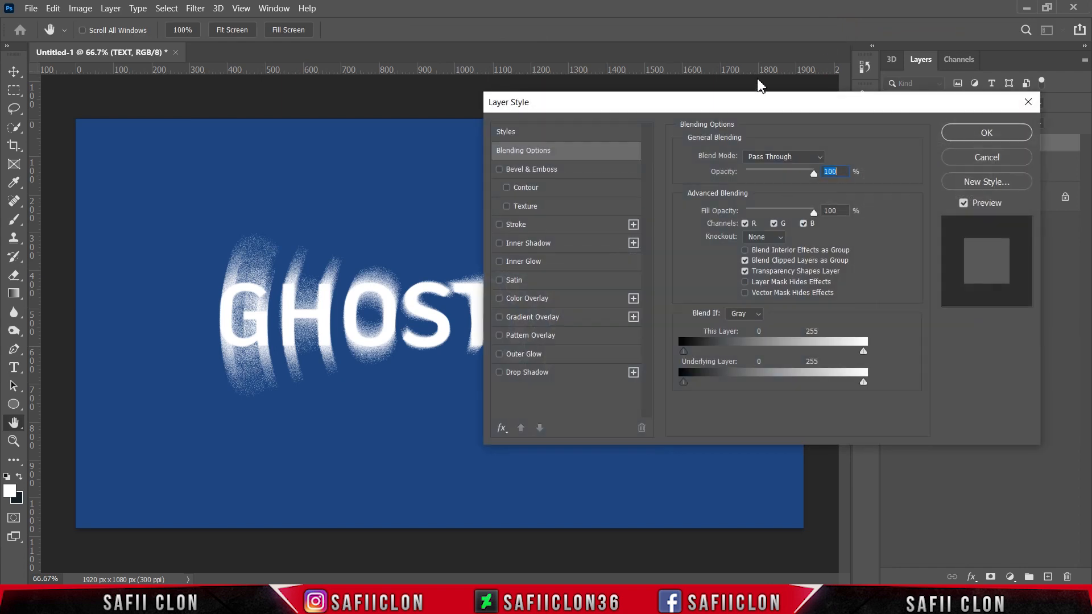
{"action": "left_click_drag", "start_coordinate": [614, 104], "coordinate": [723, 136]}
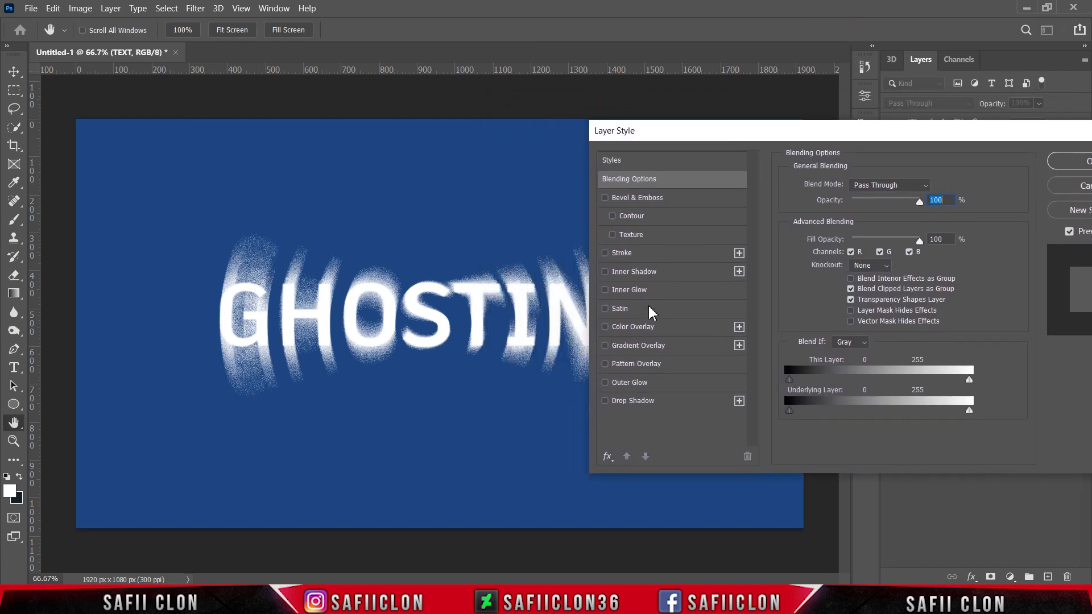
{"action": "left_click", "coordinate": [646, 328]}
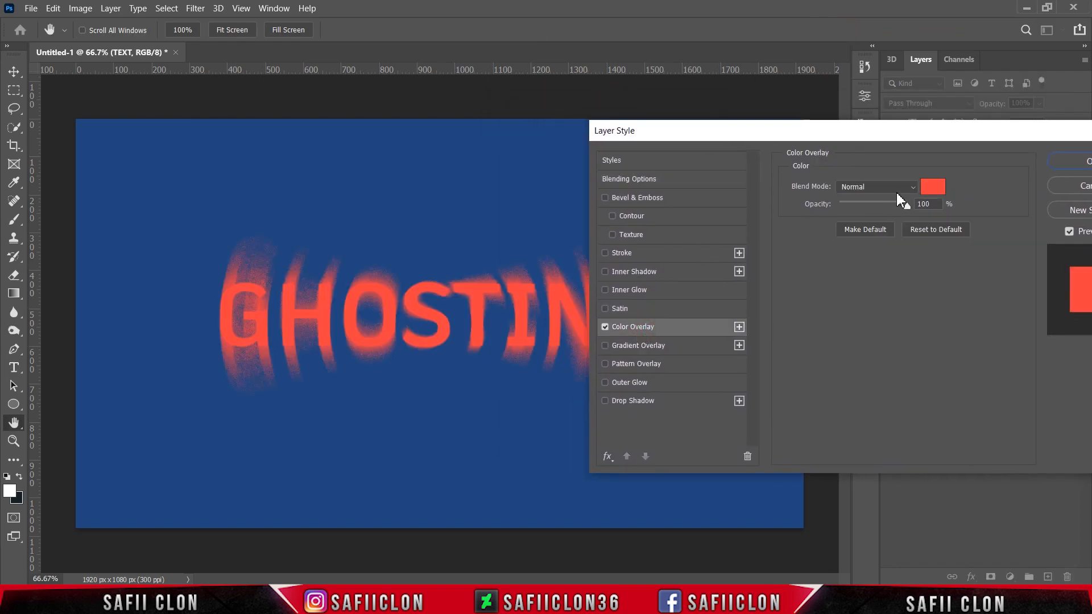
{"action": "left_click", "coordinate": [896, 188]}
{"action": "left_click", "coordinate": [862, 200]}
{"action": "left_click", "coordinate": [935, 187]}
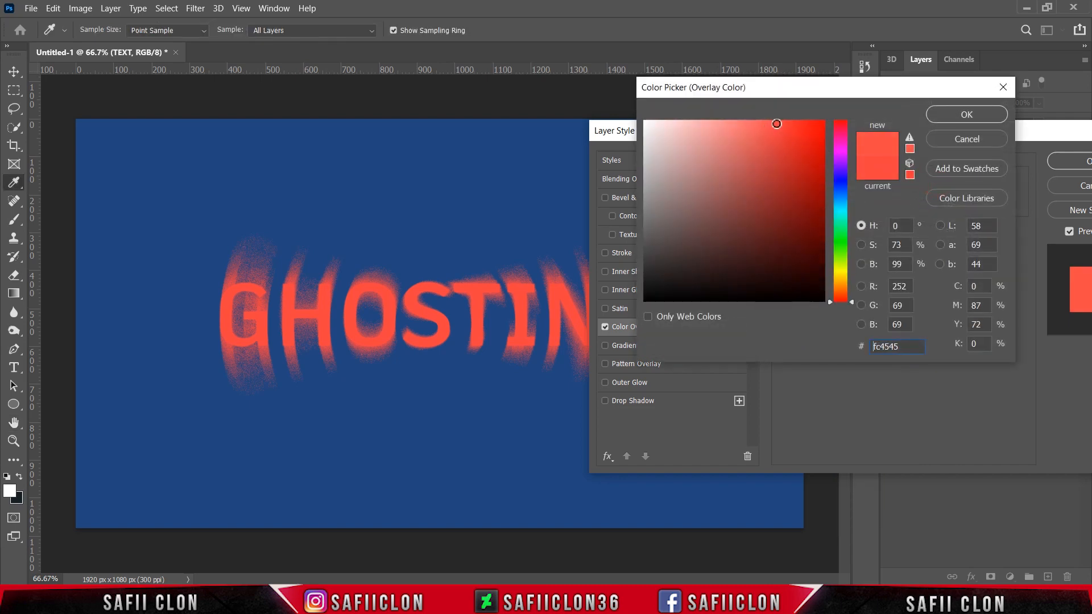
{"action": "left_click", "coordinate": [778, 124]}
{"action": "left_click", "coordinate": [967, 115]}
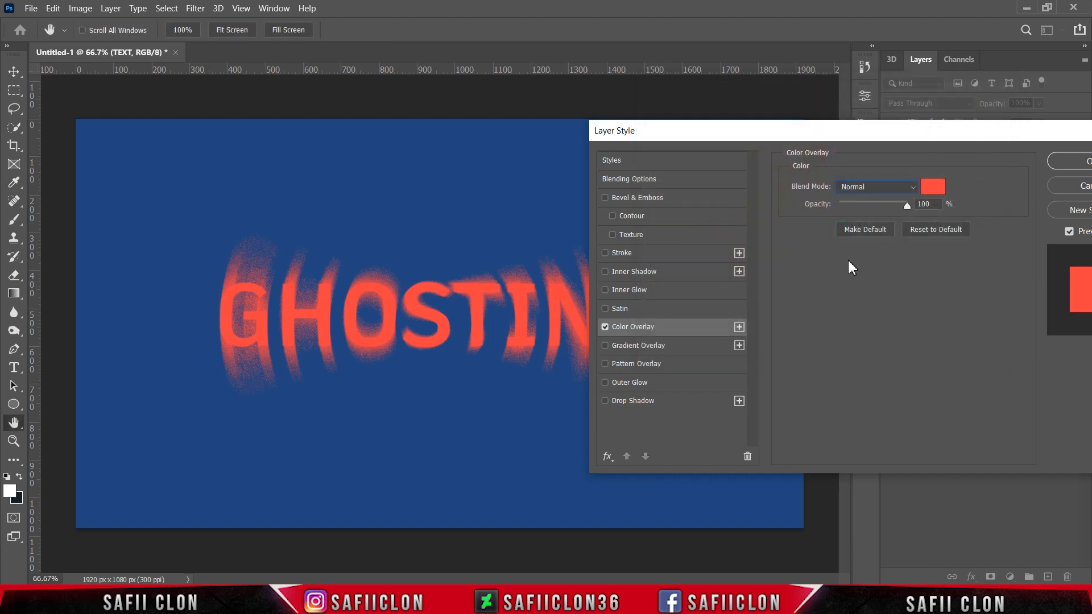
Add a black Drop Shadow in Darker Color mode with 40% opacity, 90° angle and 13 px distance.
{"action": "left_click", "coordinate": [632, 401]}
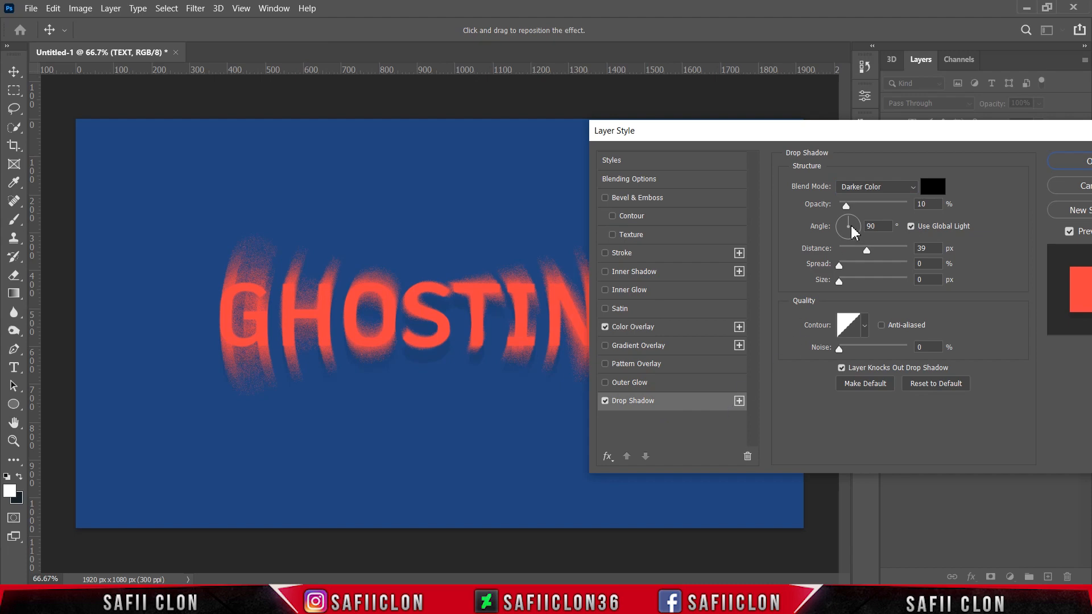
{"action": "left_click", "coordinate": [883, 192]}
{"action": "left_click", "coordinate": [863, 275]}
{"action": "left_click", "coordinate": [936, 186]}
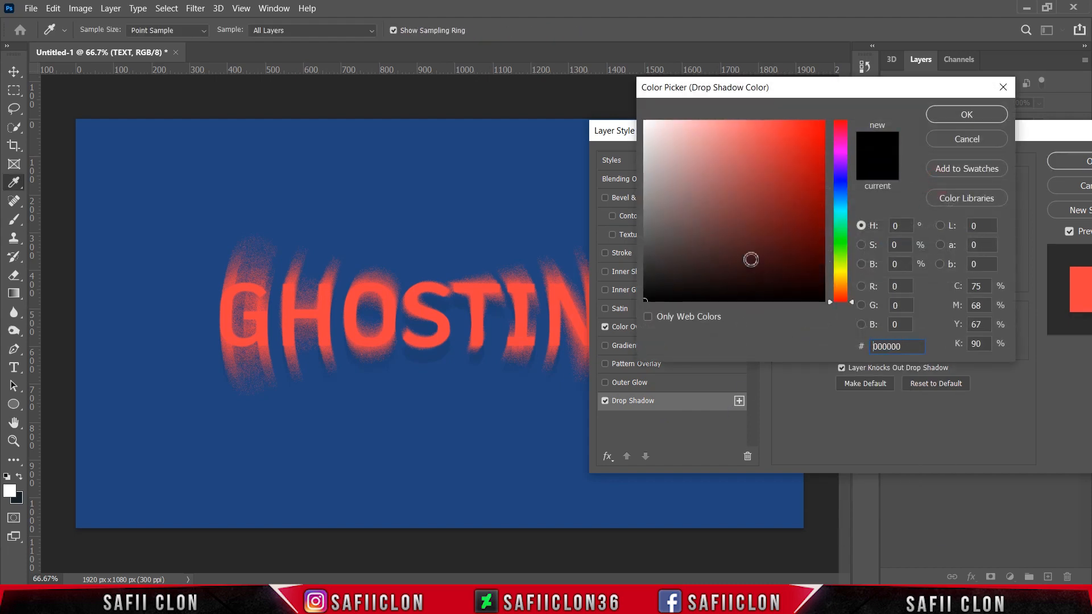
{"action": "left_click", "coordinate": [961, 116]}
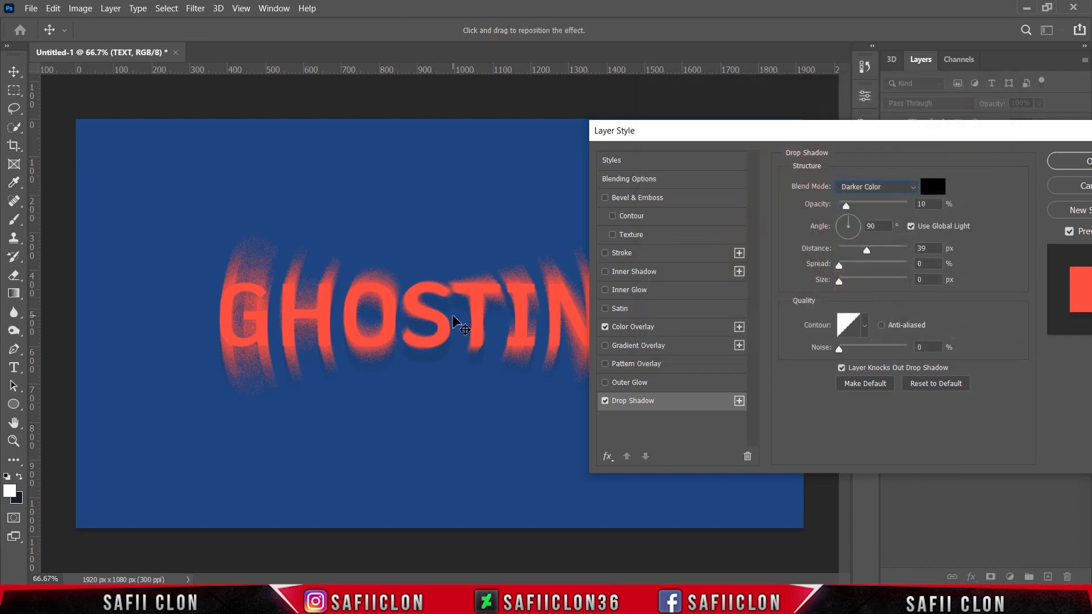
{"action": "scroll", "coordinate": [453, 322], "scroll_direction": "up", "scroll_amount": 1}
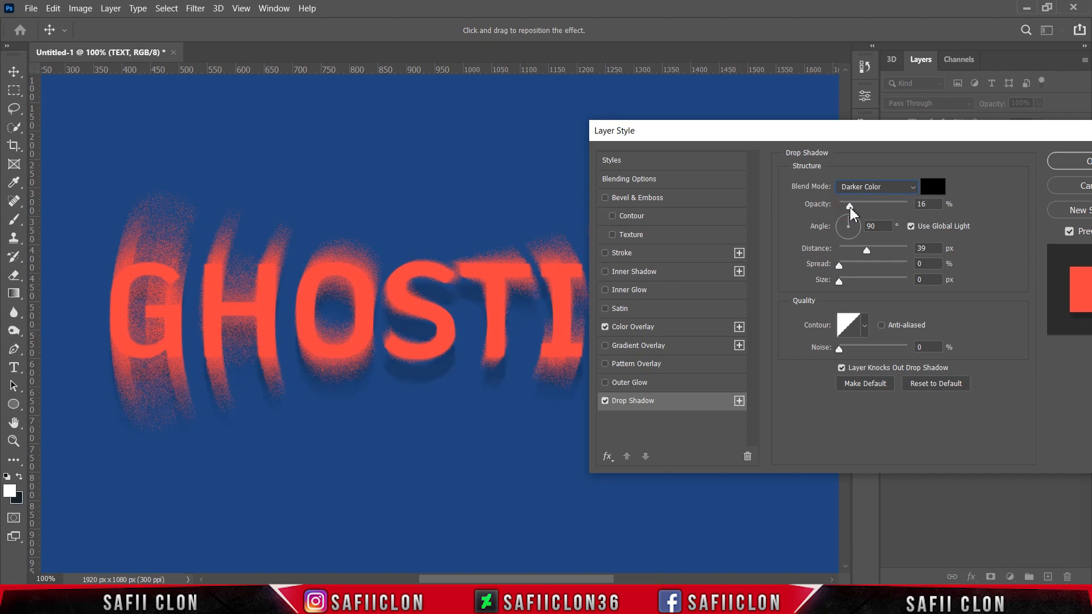
{"action": "left_click_drag", "start_coordinate": [850, 208], "coordinate": [852, 254]}
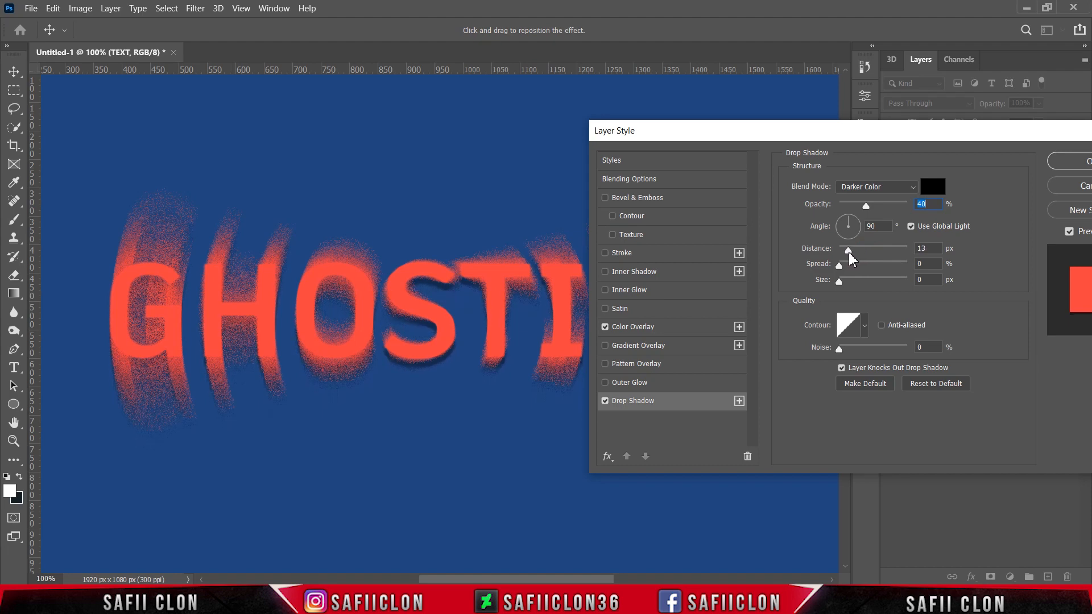
{"action": "left_click_drag", "start_coordinate": [852, 259], "coordinate": [851, 259]}
Duplicate the drop shadow and set the lower copy to 19% opacity and 20 px distance.
{"action": "left_click", "coordinate": [739, 401]}
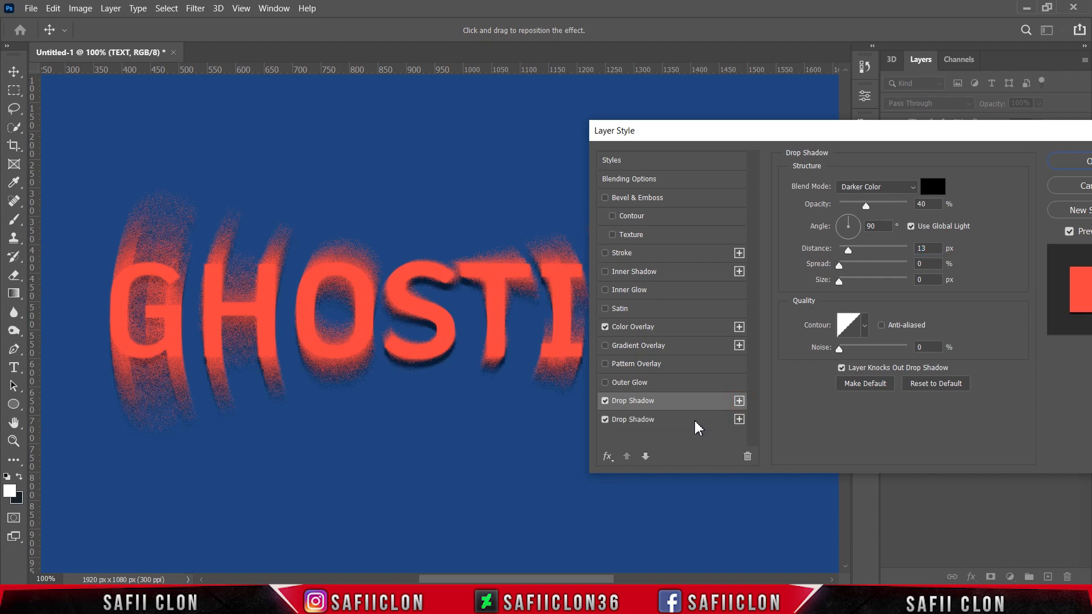
{"action": "left_click", "coordinate": [695, 421]}
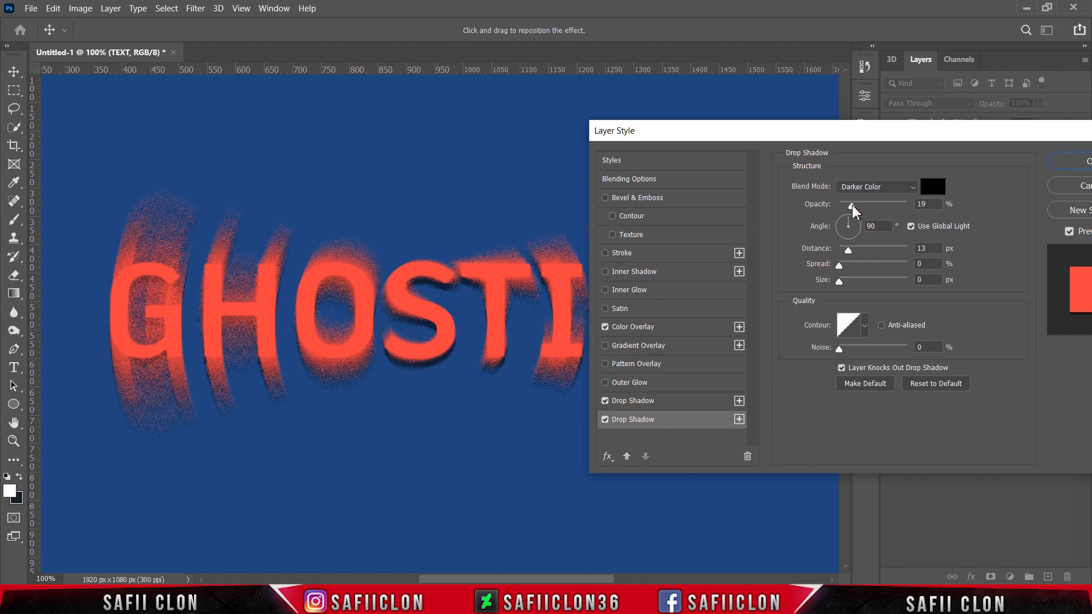
{"action": "left_click", "coordinate": [852, 205]}
{"action": "left_click_drag", "start_coordinate": [856, 250], "coordinate": [858, 250]}
Add a third drop shadow and set it to 8% opacity and 29 px distance.
{"action": "left_click", "coordinate": [739, 419]}
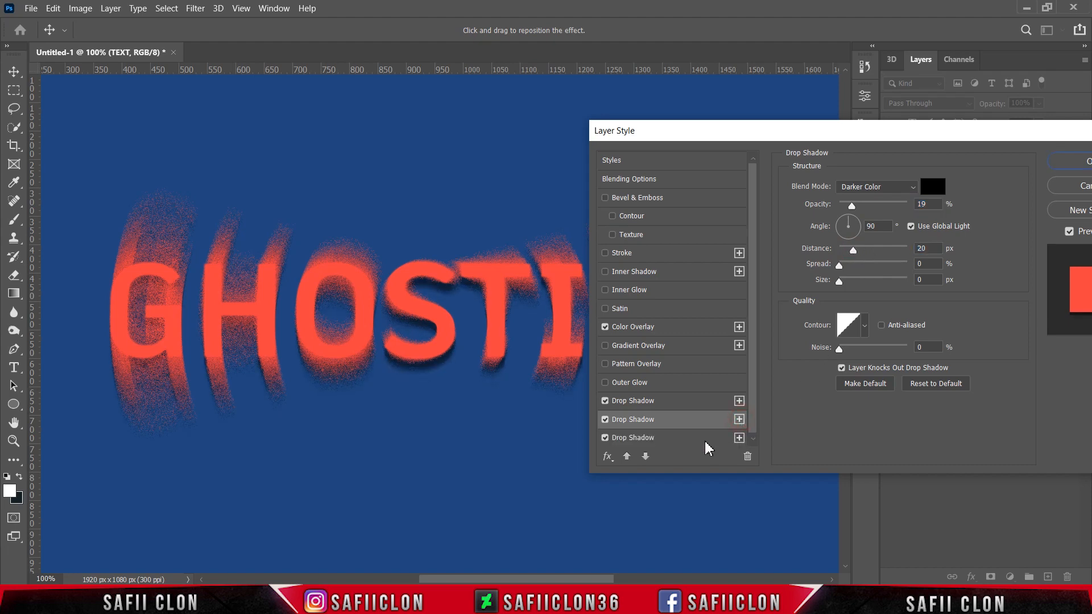
{"action": "left_click", "coordinate": [666, 441]}
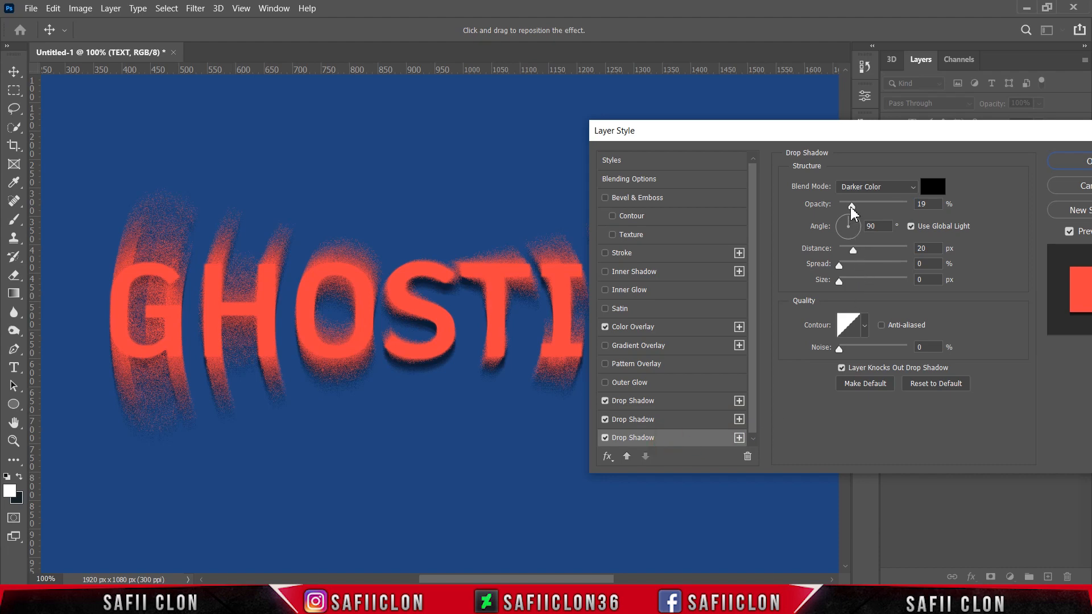
{"action": "left_click_drag", "start_coordinate": [853, 251], "coordinate": [862, 252]}
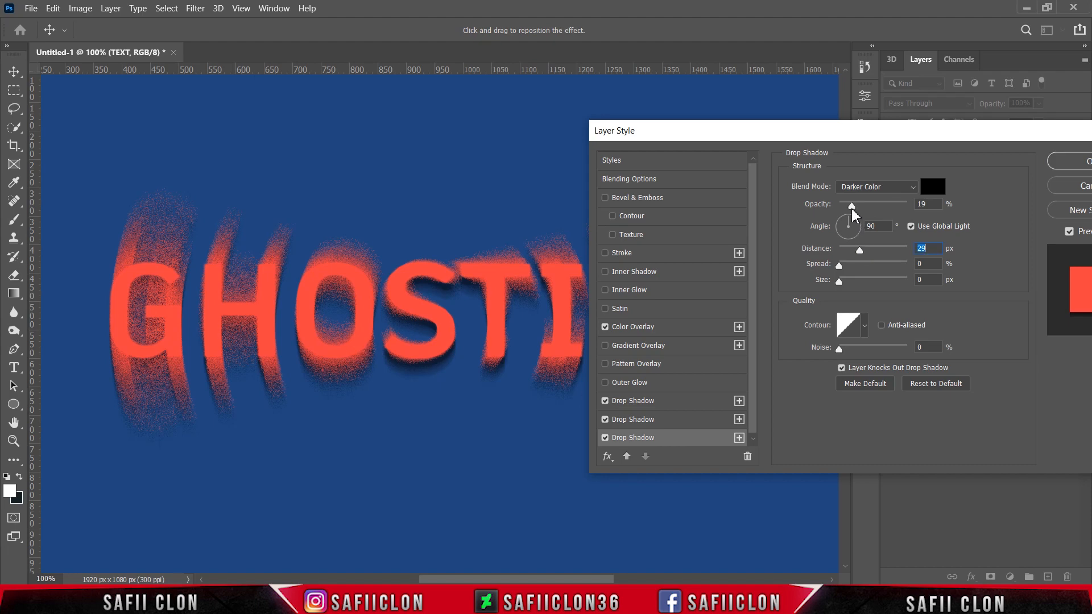
{"action": "left_click_drag", "start_coordinate": [850, 211], "coordinate": [846, 212]}
Add a fourth drop shadow with 40 px distance, adjust its opacity and apply the layer style.
{"action": "left_click", "coordinate": [740, 439]}
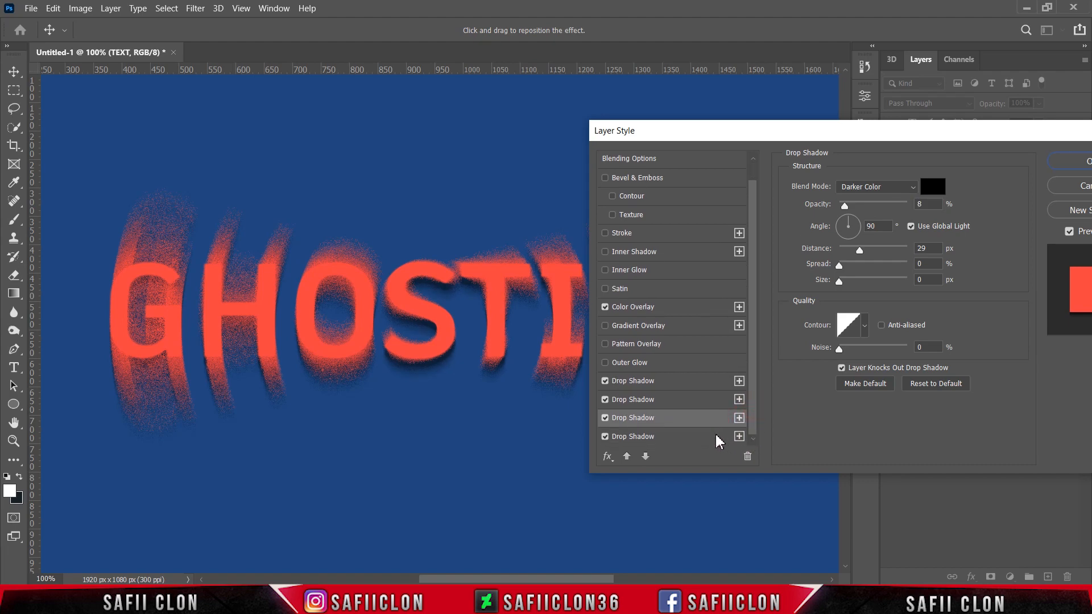
{"action": "left_click_drag", "start_coordinate": [861, 256], "coordinate": [868, 252]}
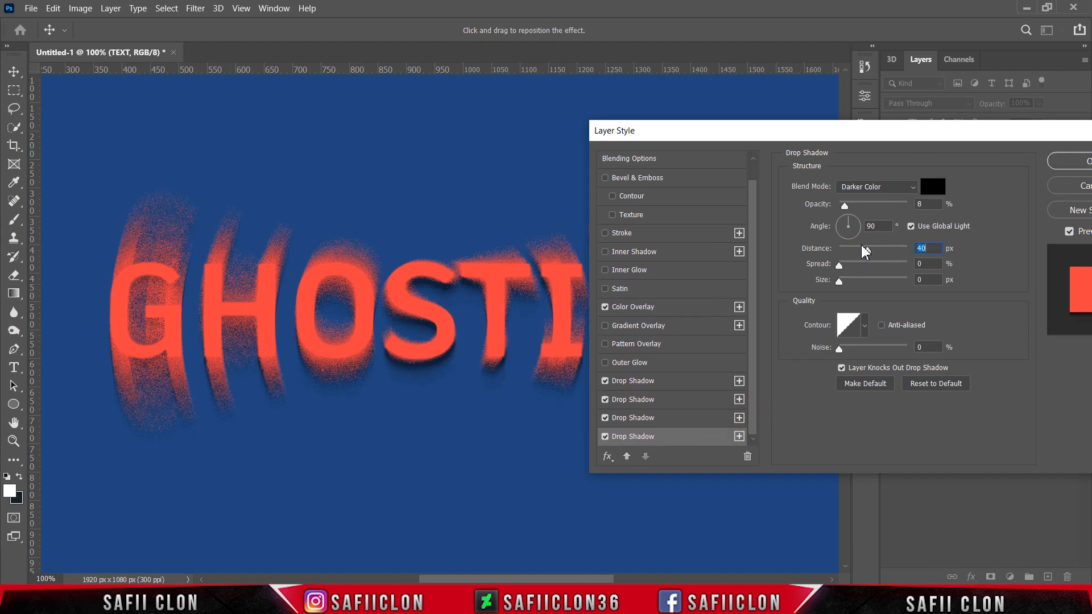
{"action": "left_click", "coordinate": [844, 206]}
{"action": "left_click_drag", "start_coordinate": [939, 139], "coordinate": [639, 163]}
{"action": "left_click", "coordinate": [784, 188]}
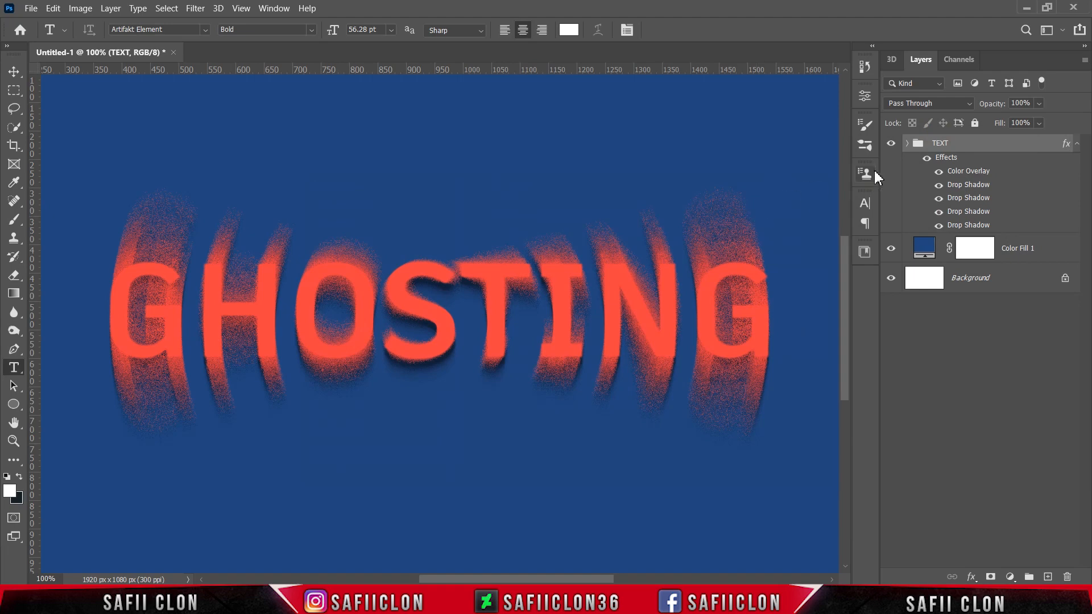
Toggle the TEXT group's visibility to check the styled lettering against the blue background.
{"action": "left_click", "coordinate": [892, 144]}
{"action": "left_click", "coordinate": [892, 144]}
{"action": "left_click", "coordinate": [892, 143]}
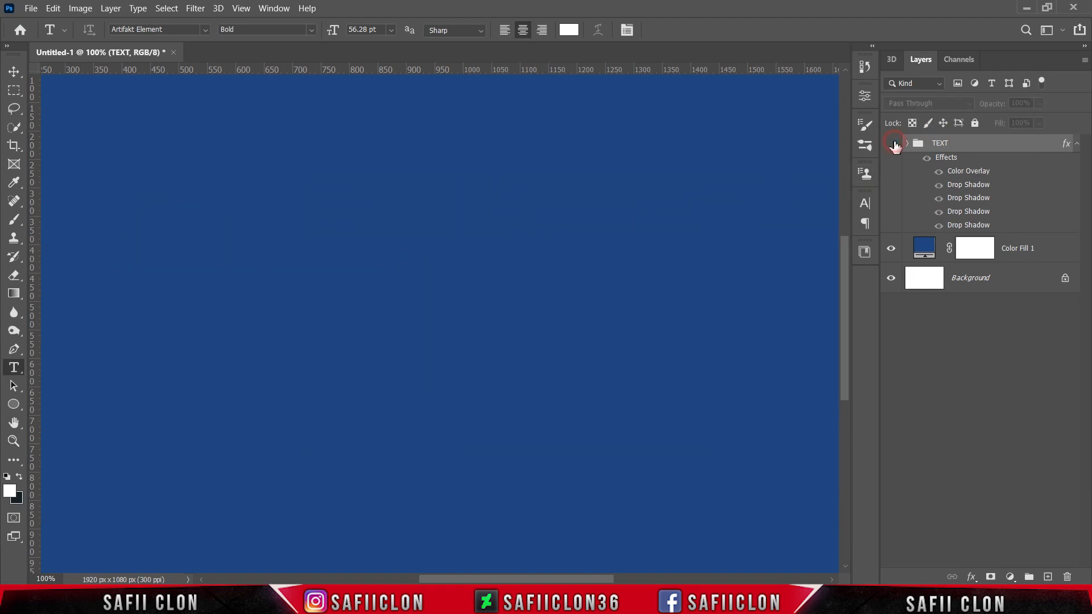
{"action": "left_click", "coordinate": [892, 143]}
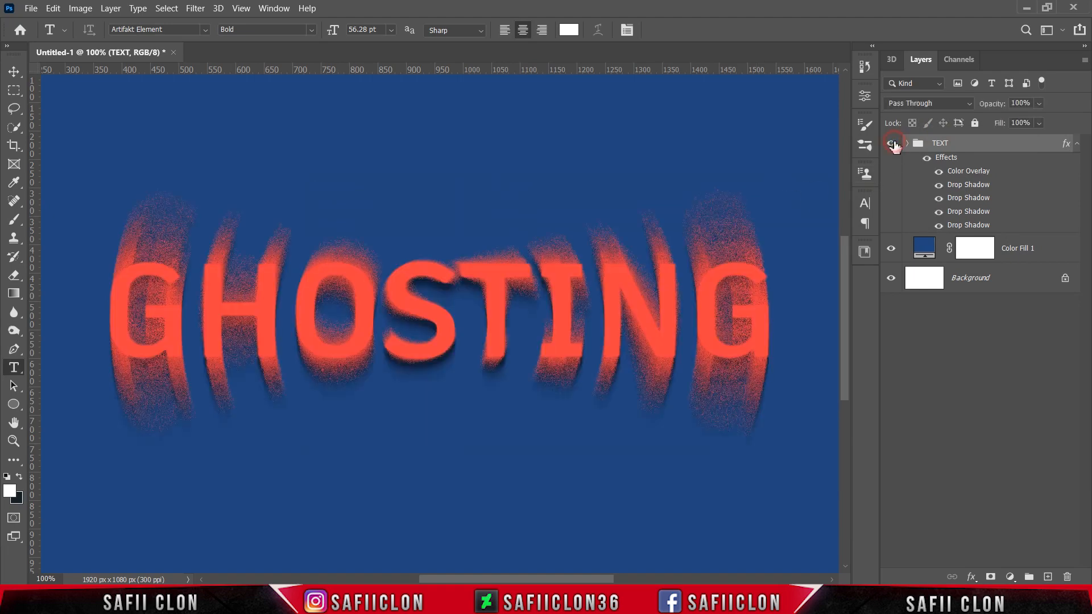
Open the Unsplash ocean photo from the Ghosting folder and copy it into Untitled-1 directly above Color Fill 1.
{"action": "left_click", "coordinate": [1045, 250]}
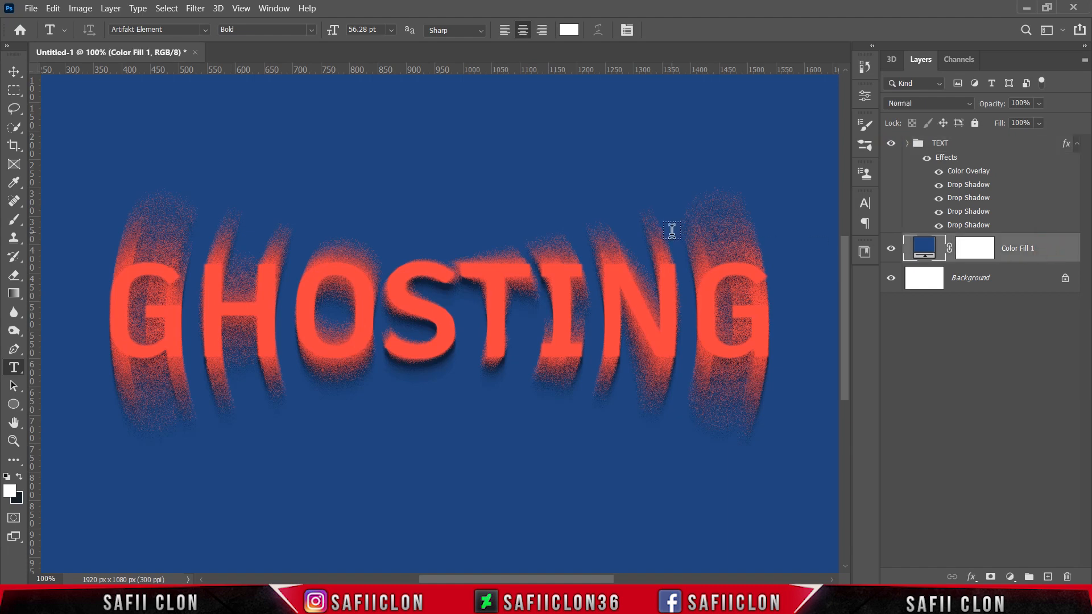
{"action": "key", "text": "ctrl+minus"}
{"action": "key", "text": "ctrl+minus"}
{"action": "key", "text": "ctrl+plus"}
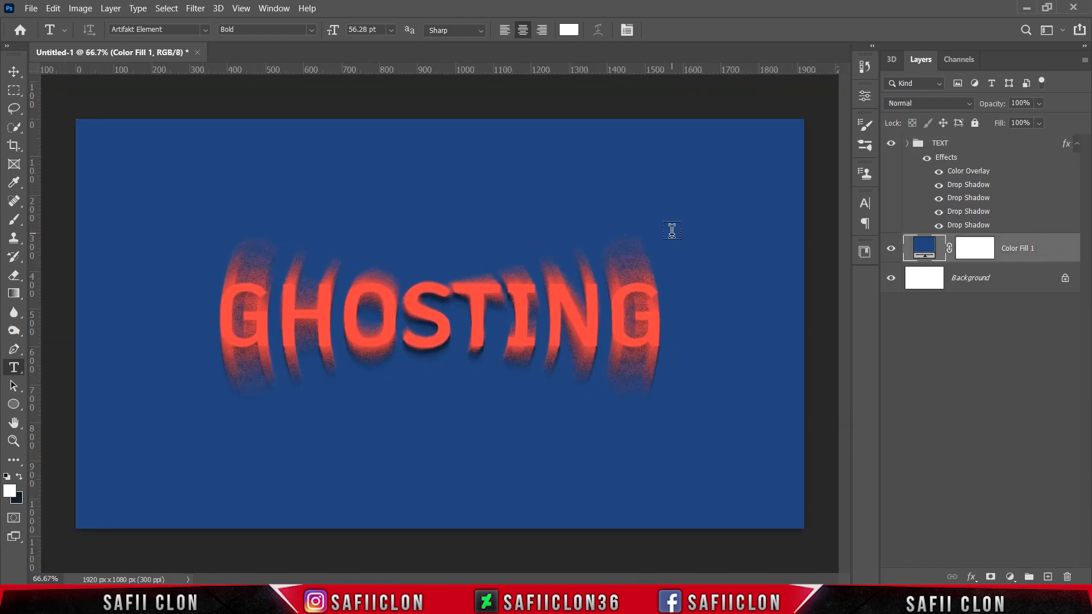
{"action": "left_click", "coordinate": [28, 8]}
{"action": "left_click", "coordinate": [54, 29]}
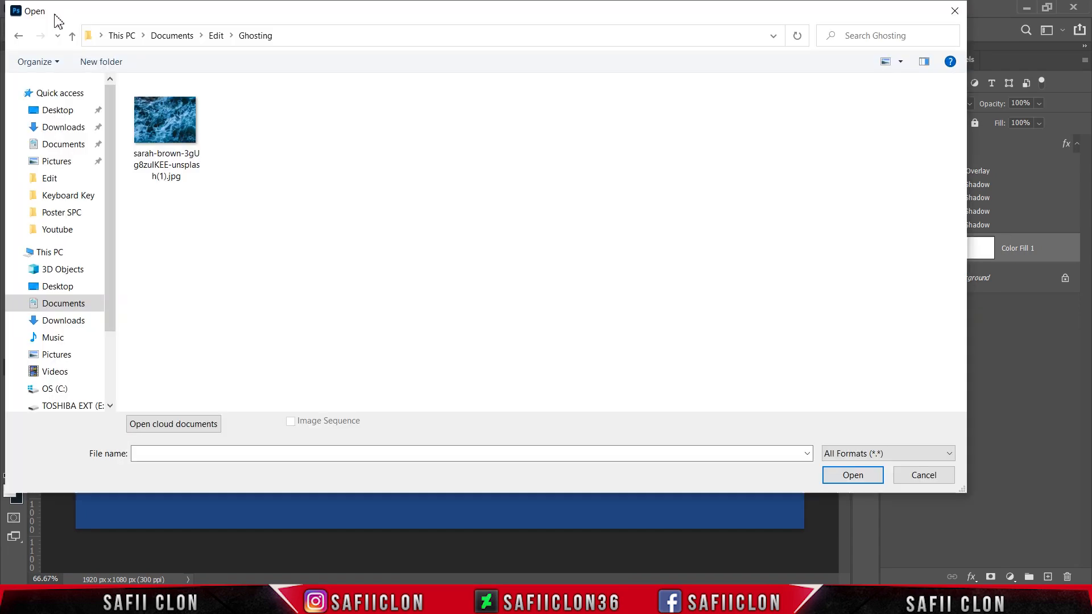
{"action": "left_click", "coordinate": [184, 128]}
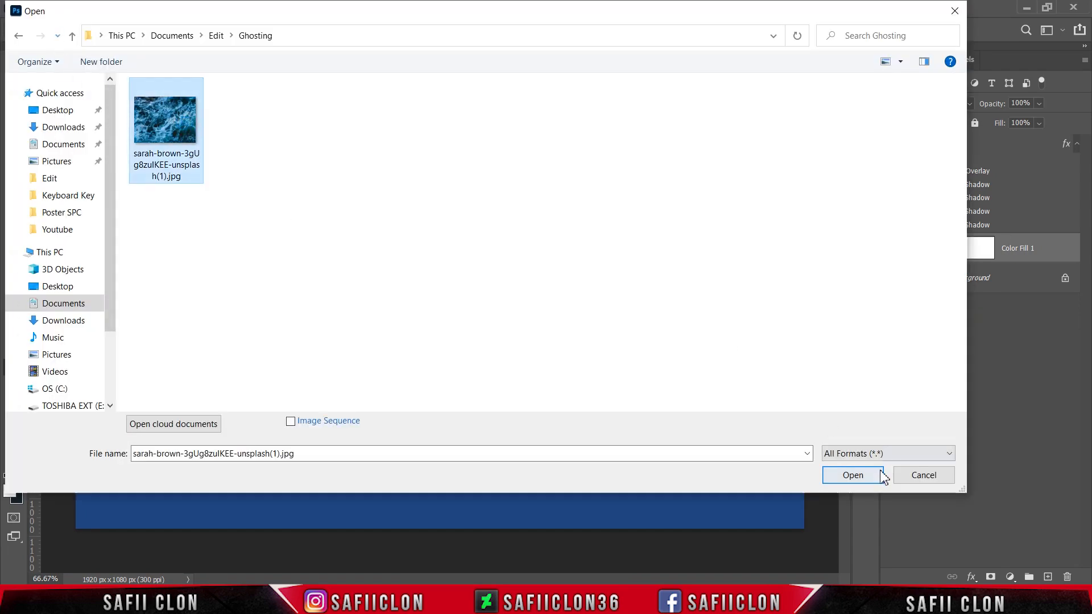
{"action": "left_click", "coordinate": [853, 475]}
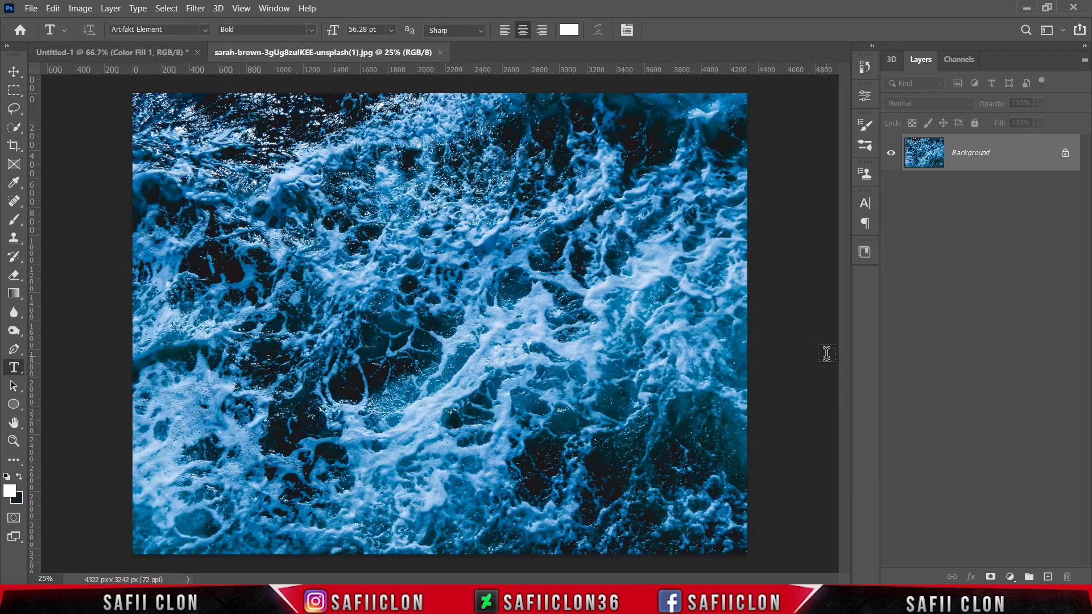
{"action": "left_click_drag", "start_coordinate": [1028, 155], "coordinate": [483, 322]}
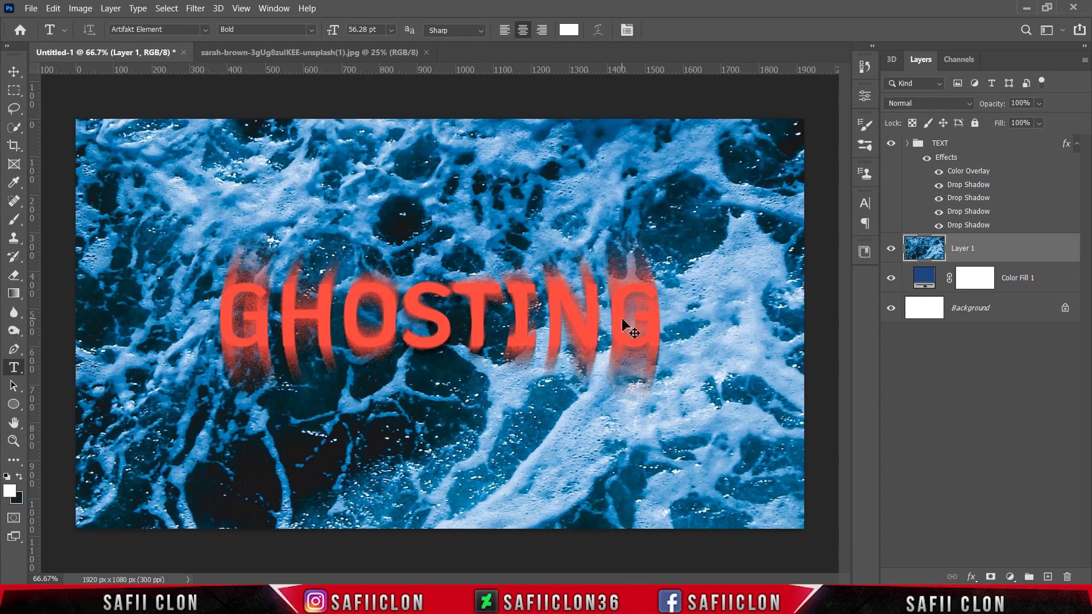
Scale the ocean photo to about 47.2% (2040 × 1530 px), positioned so that it covers the whole canvas.
{"action": "key", "text": "ctrl+minus"}
{"action": "key", "text": "ctrl+minus"}
{"action": "key", "text": "ctrl+t"}
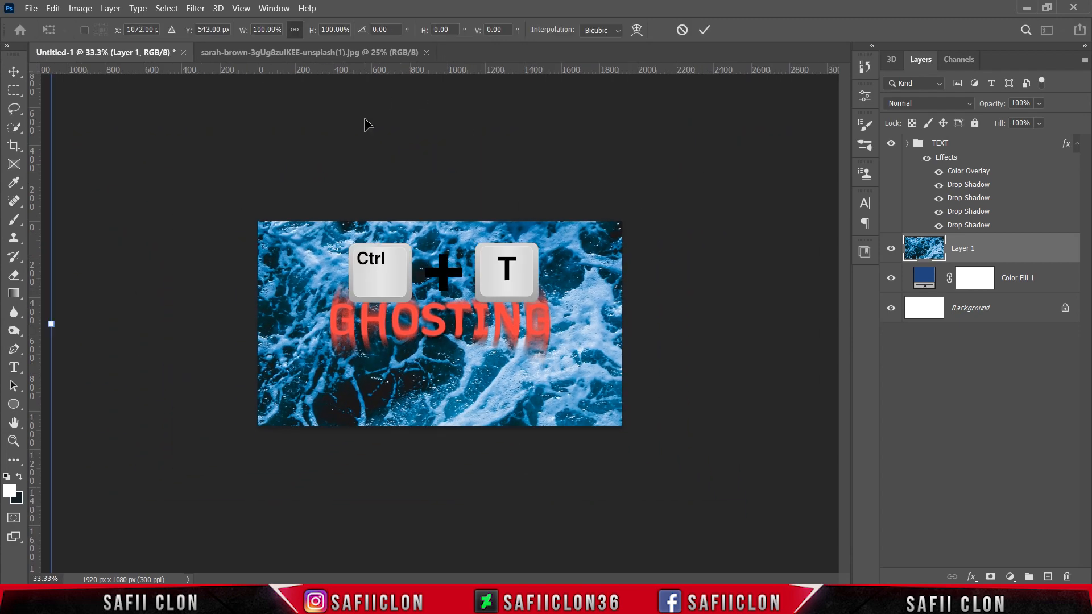
{"action": "left_click_drag", "start_coordinate": [365, 119], "coordinate": [350, 185]}
{"action": "left_click_drag", "start_coordinate": [54, 97], "coordinate": [287, 270]}
{"action": "left_click_drag", "start_coordinate": [482, 372], "coordinate": [455, 308]}
{"action": "left_click_drag", "start_coordinate": [637, 191], "coordinate": [632, 189]}
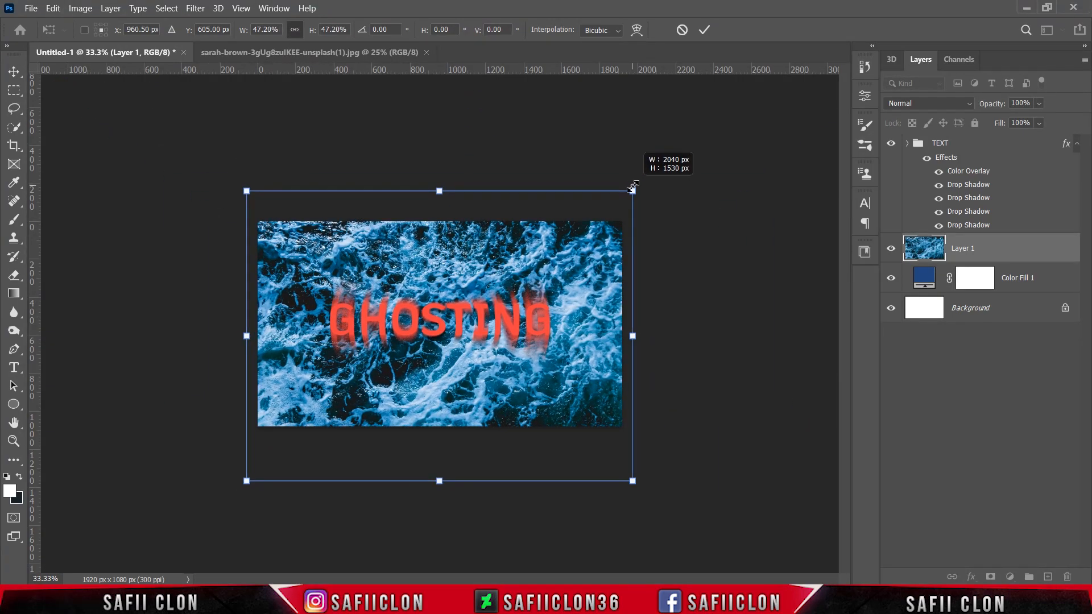
{"action": "left_click", "coordinate": [705, 30]}
{"action": "key", "text": "t"}
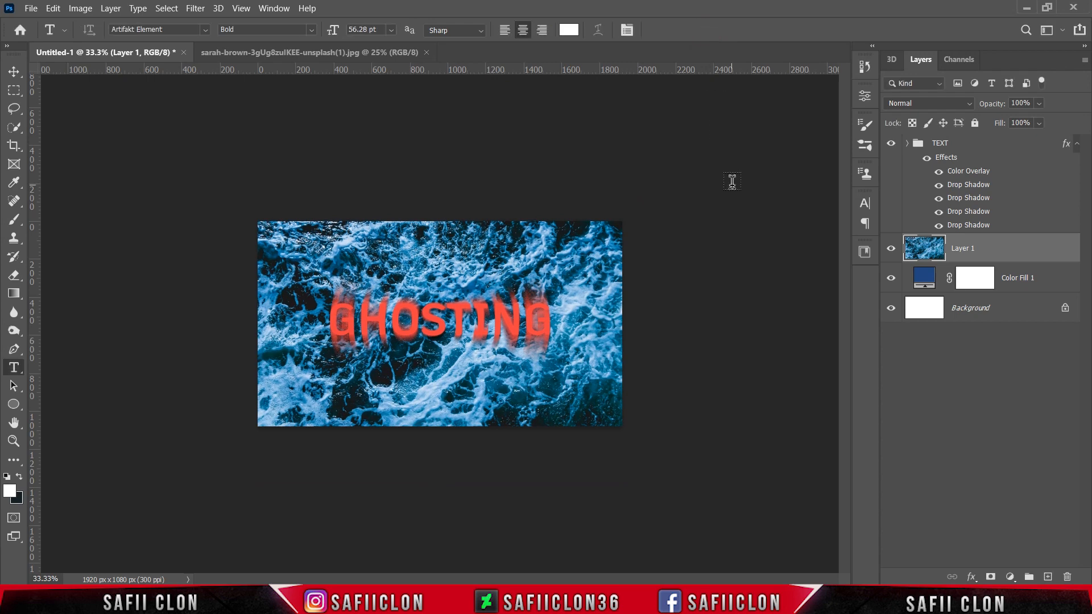
Set the blend mode of the ocean photo layer to Overlay.
{"action": "key", "text": "ctrl+plus"}
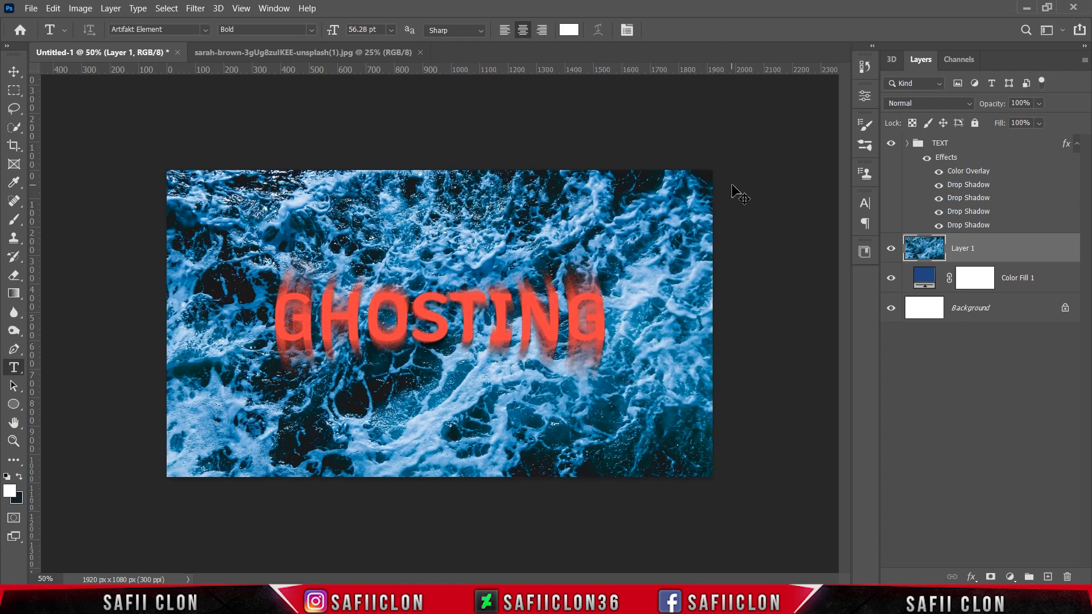
{"action": "key", "text": "ctrl+plus"}
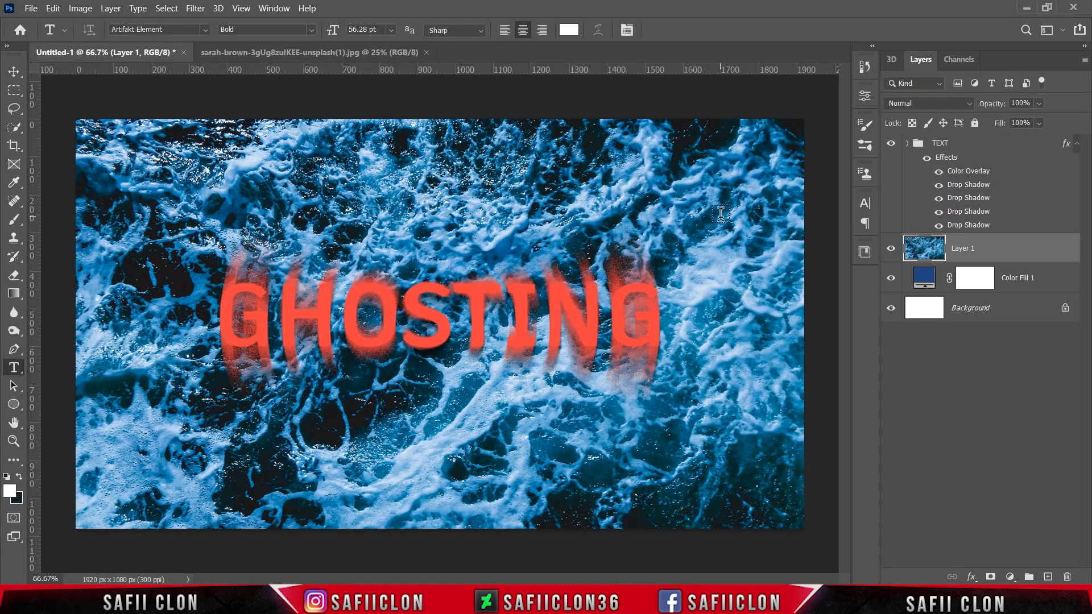
{"action": "left_click", "coordinate": [955, 103]}
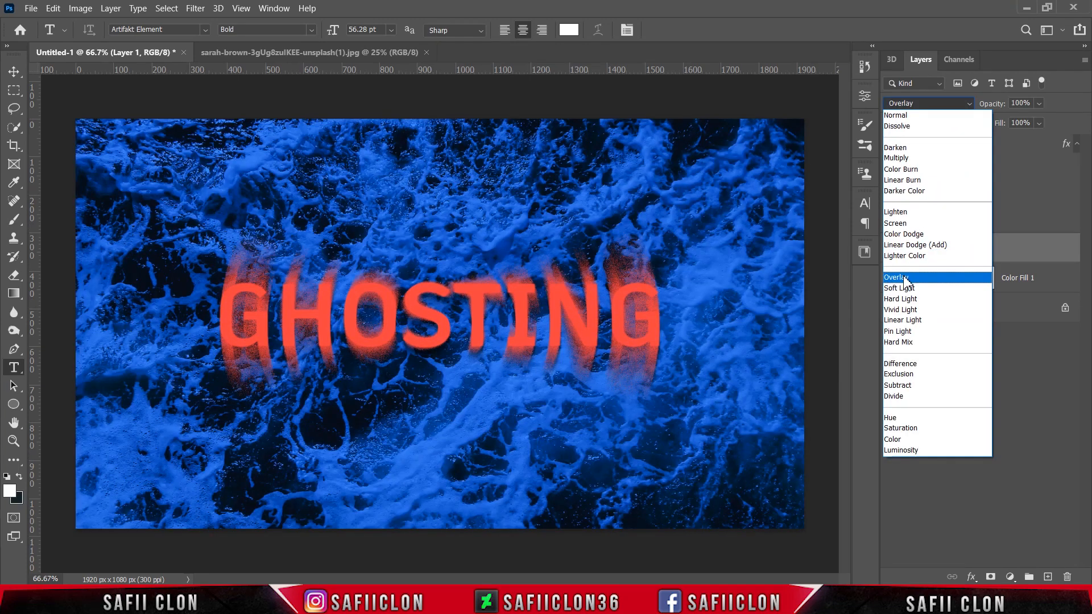
{"action": "left_click", "coordinate": [904, 279]}
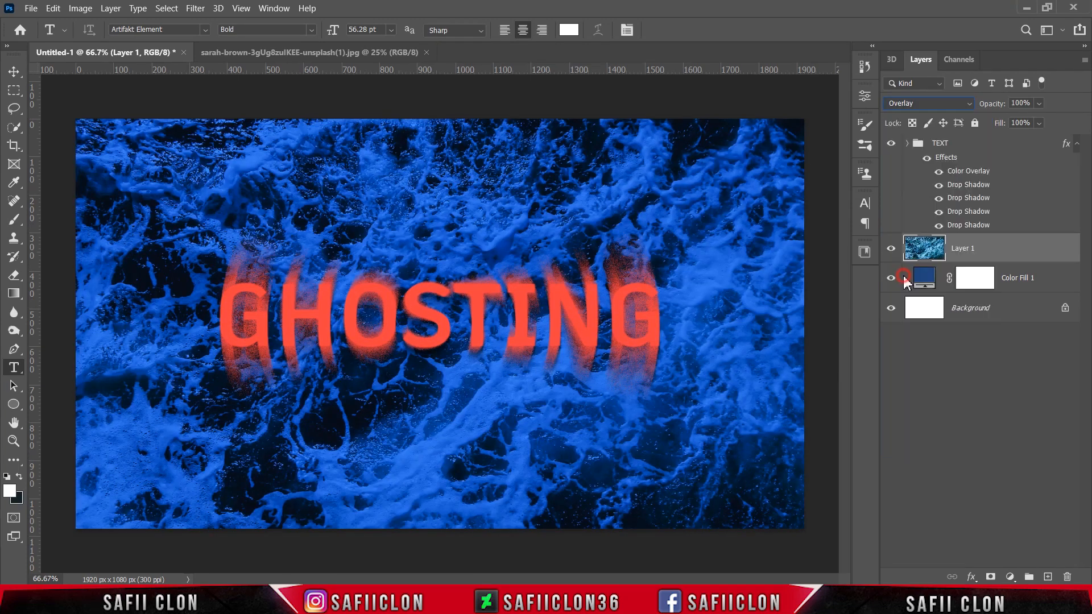
Split the ocean photo layer's Blend If shadow range for This Layer to 0 / 180, comparing the result with the layer hidden.
{"action": "right_click", "coordinate": [998, 253]}
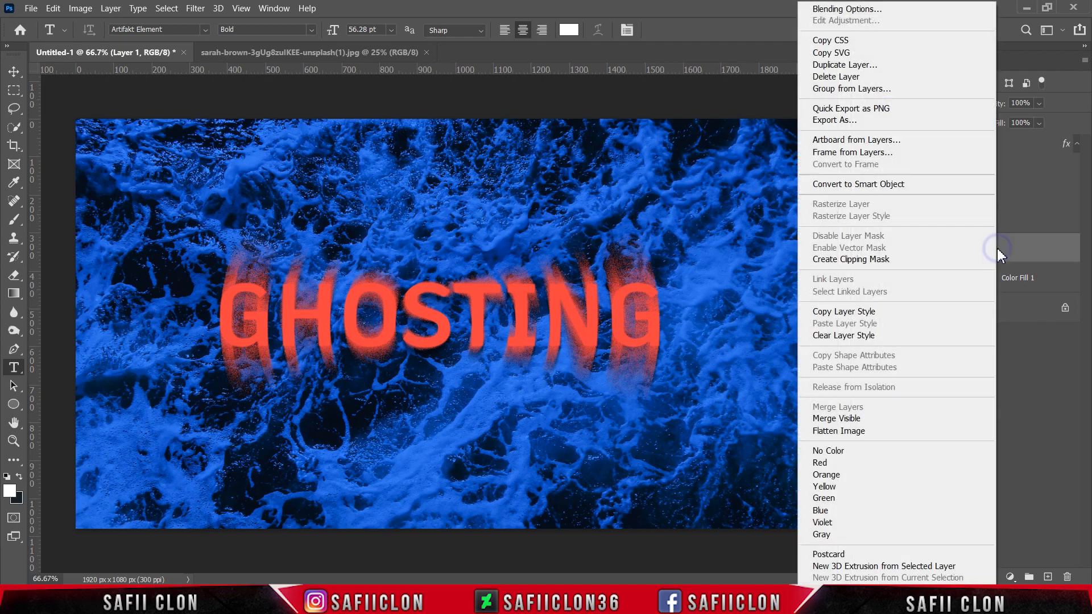
{"action": "left_click", "coordinate": [840, 10]}
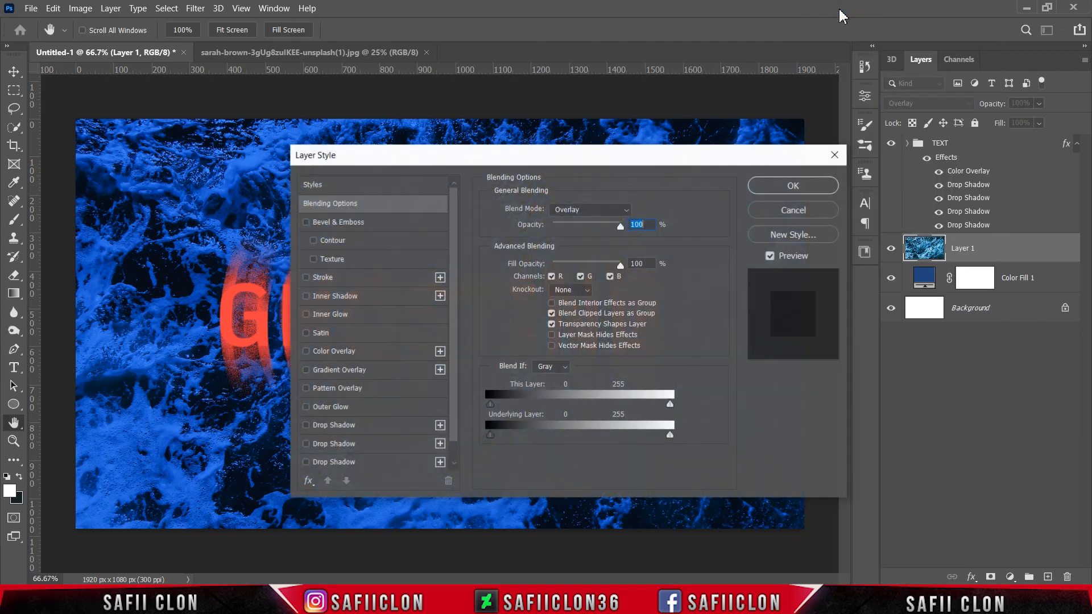
{"action": "left_click_drag", "start_coordinate": [439, 167], "coordinate": [717, 155]}
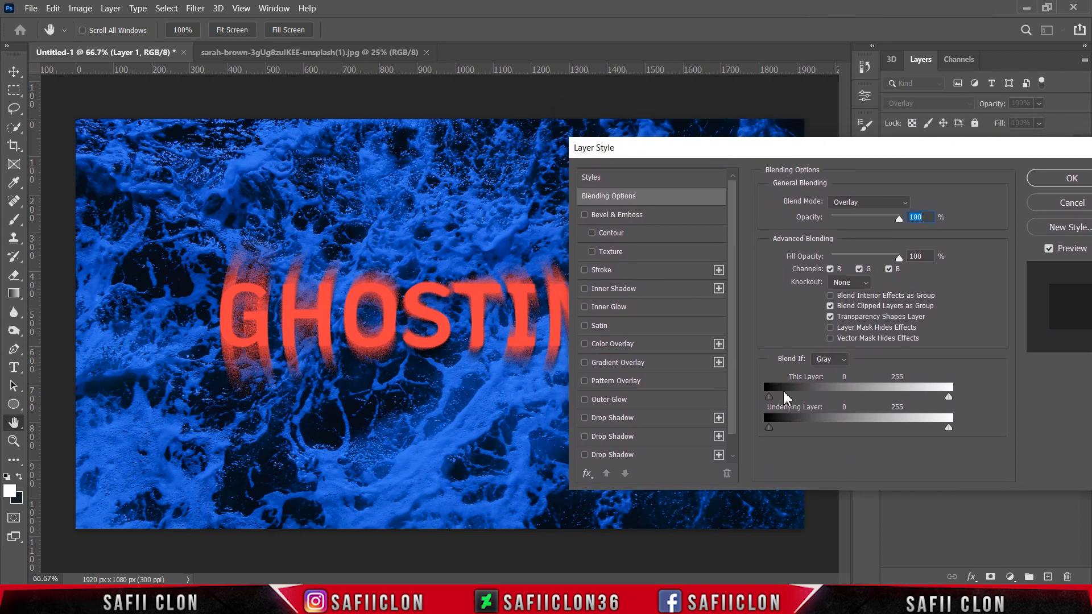
{"action": "key", "text": "alt"}
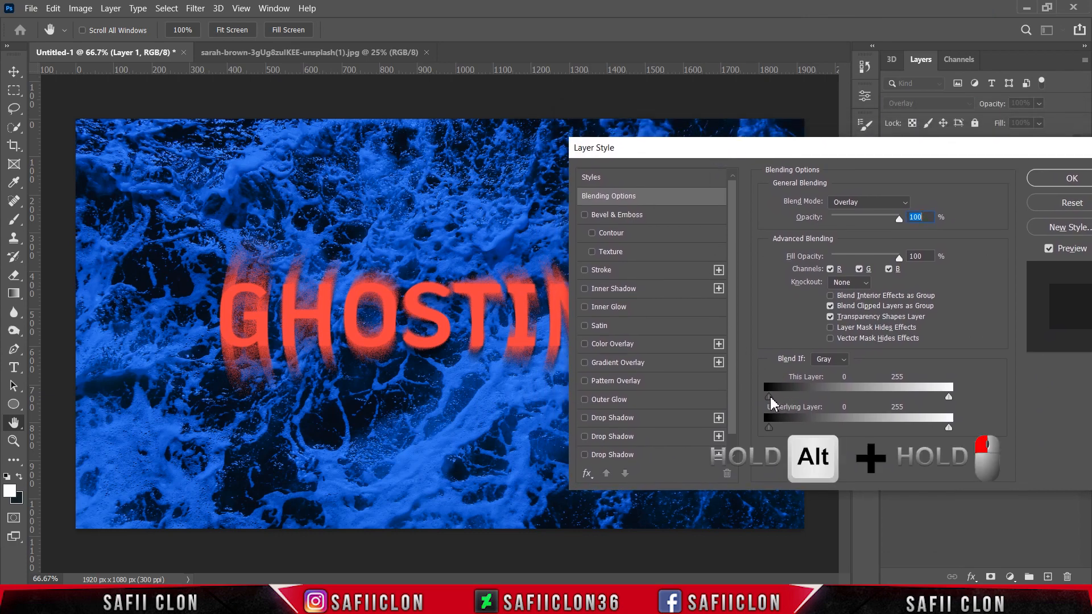
{"action": "left_click_drag", "start_coordinate": [771, 398], "coordinate": [897, 399]}
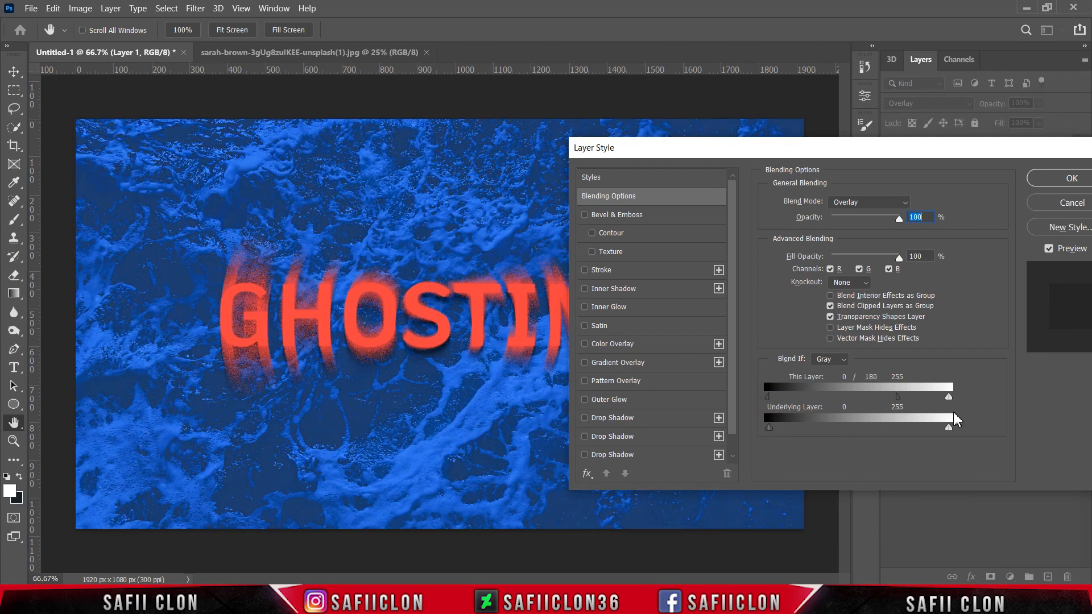
{"action": "left_click_drag", "start_coordinate": [940, 159], "coordinate": [690, 159]}
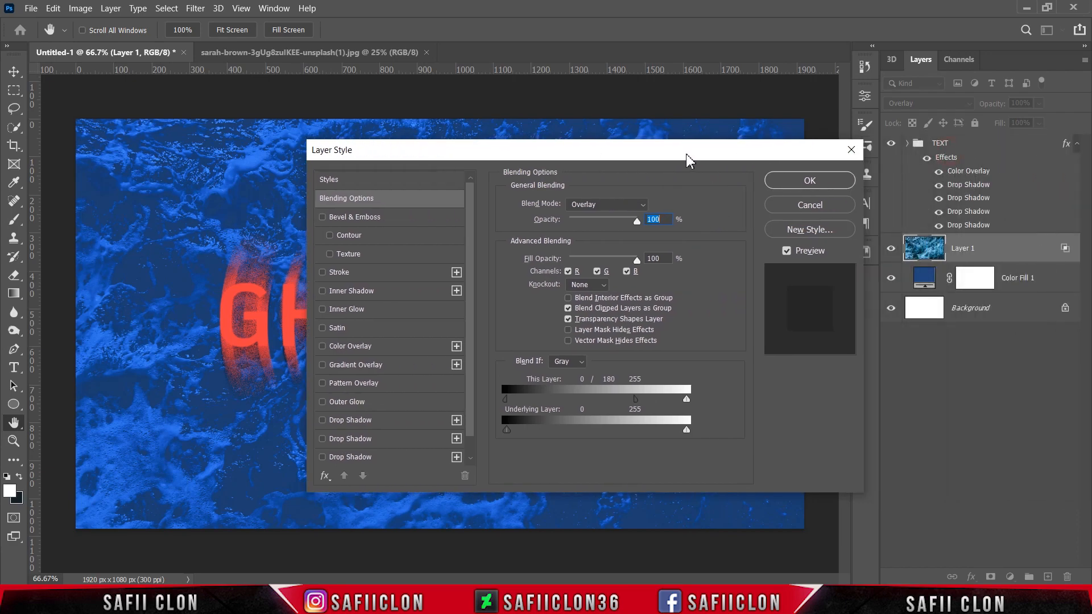
{"action": "left_click", "coordinate": [815, 184]}
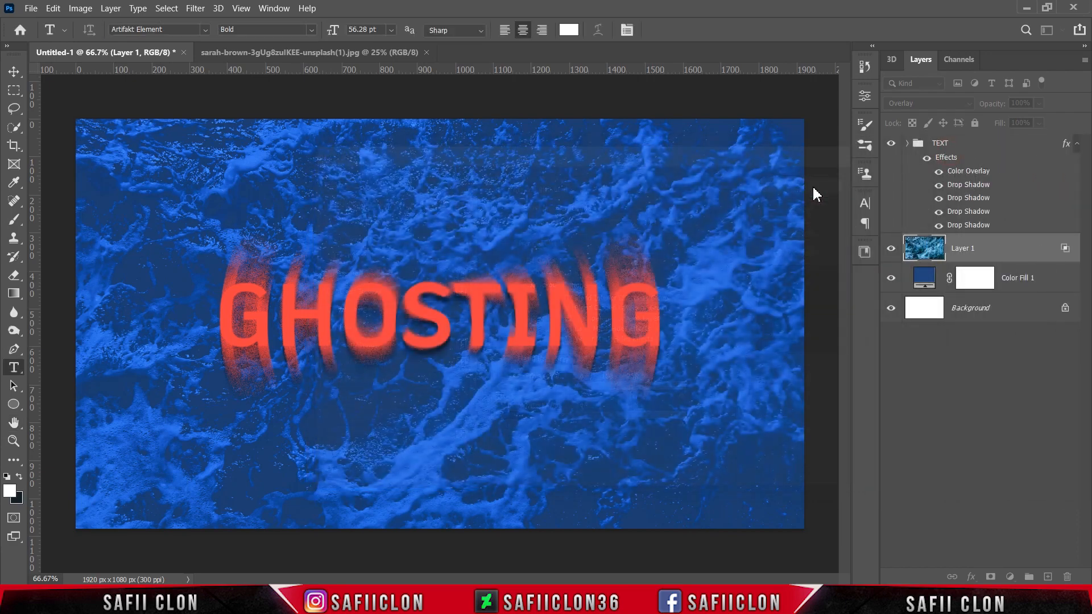
{"action": "left_click", "coordinate": [894, 249]}
{"action": "left_click", "coordinate": [895, 249]}
{"action": "left_click", "coordinate": [894, 249]}
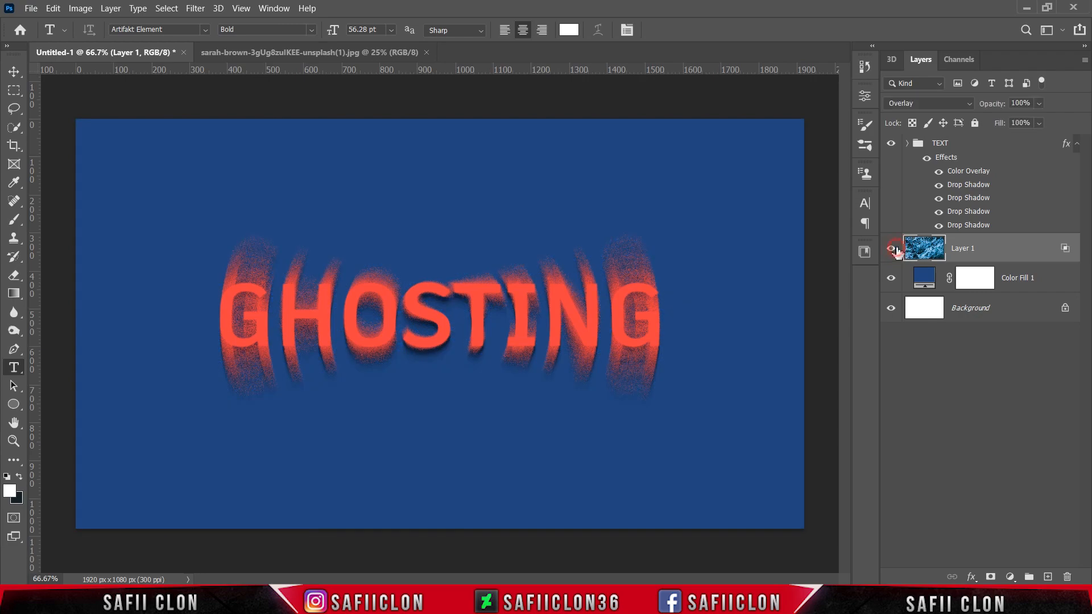
{"action": "left_click", "coordinate": [894, 249]}
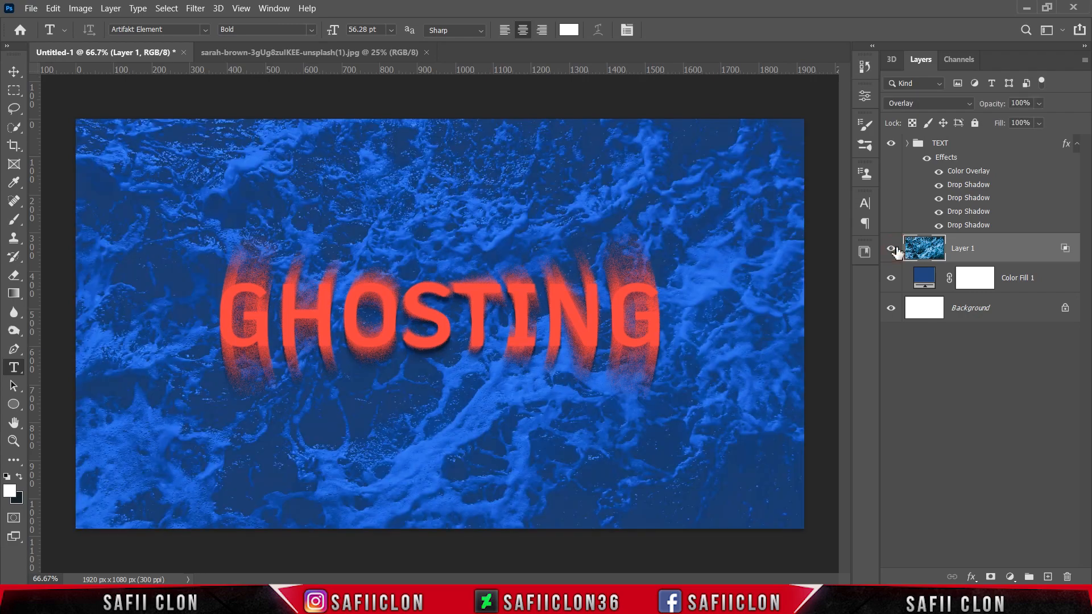
Add a new layer above the ocean photo and fill it with black.
{"action": "left_click", "coordinate": [1048, 579]}
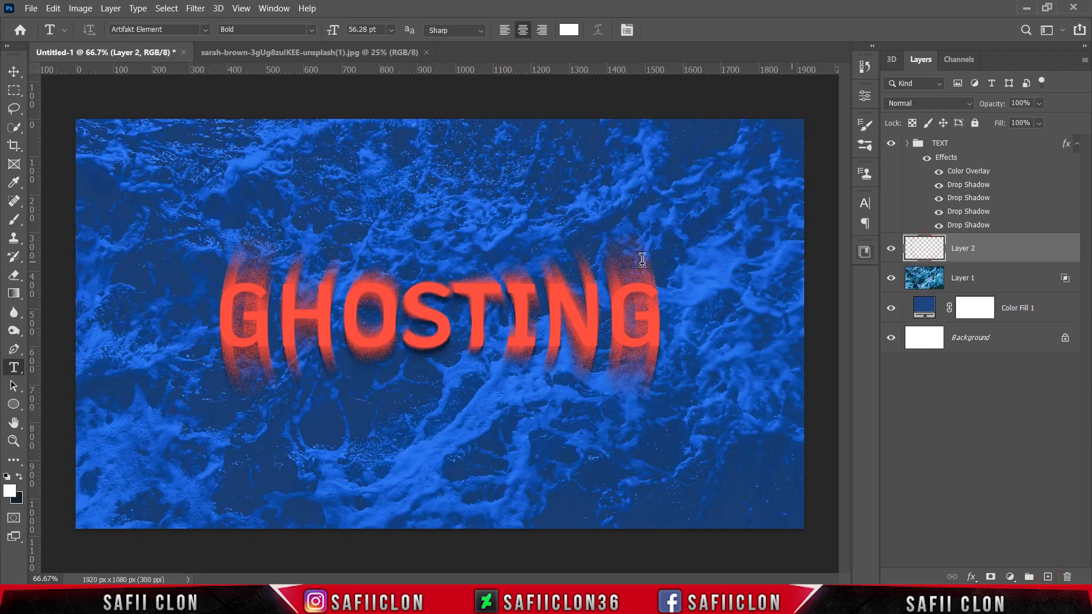
{"action": "left_click", "coordinate": [53, 8]}
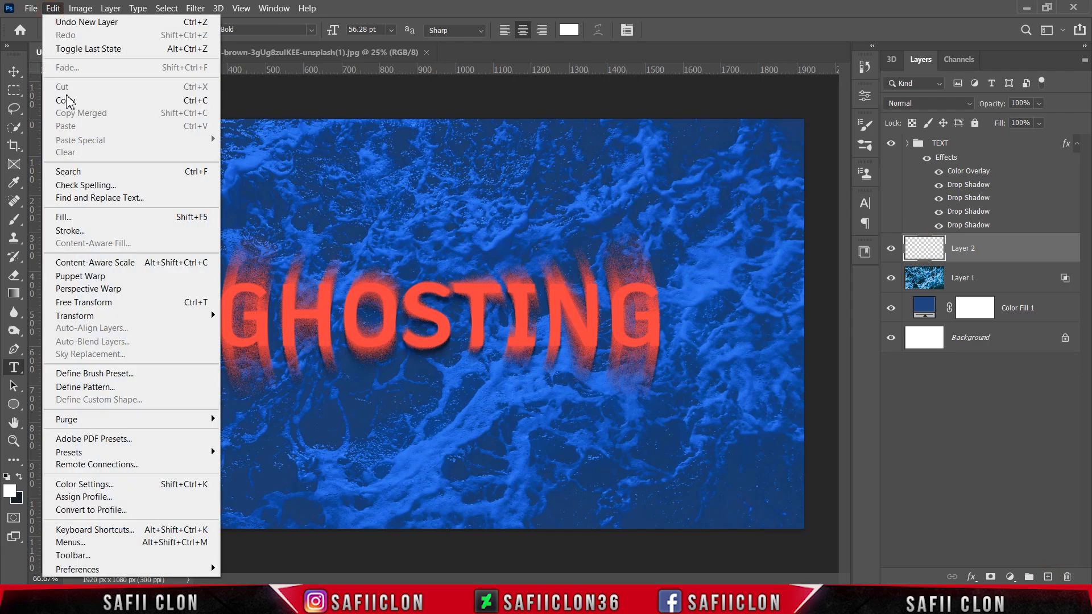
{"action": "left_click", "coordinate": [78, 218]}
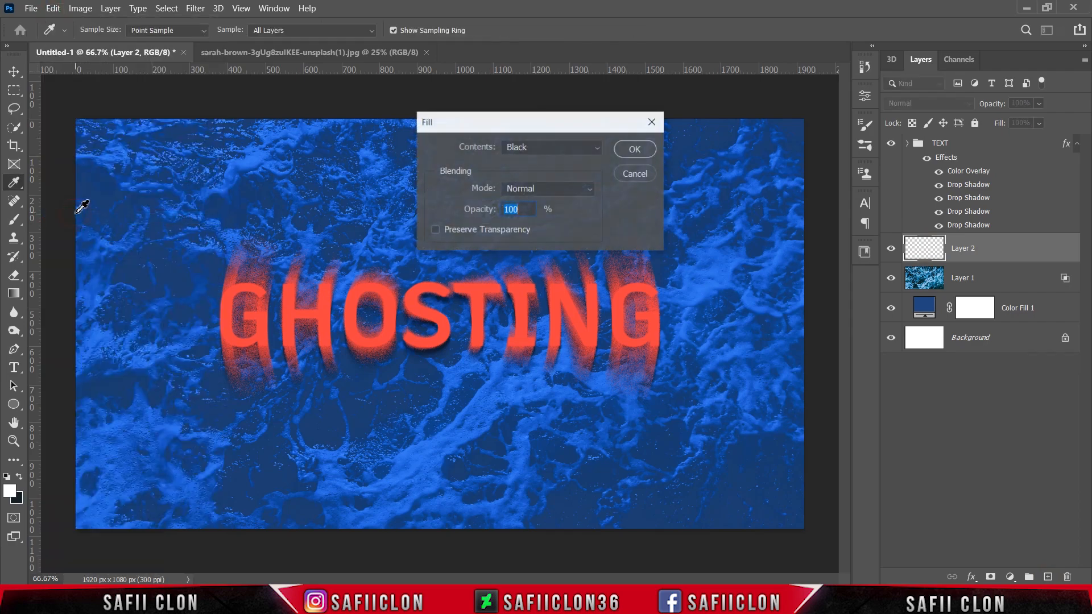
{"action": "left_click", "coordinate": [543, 148]}
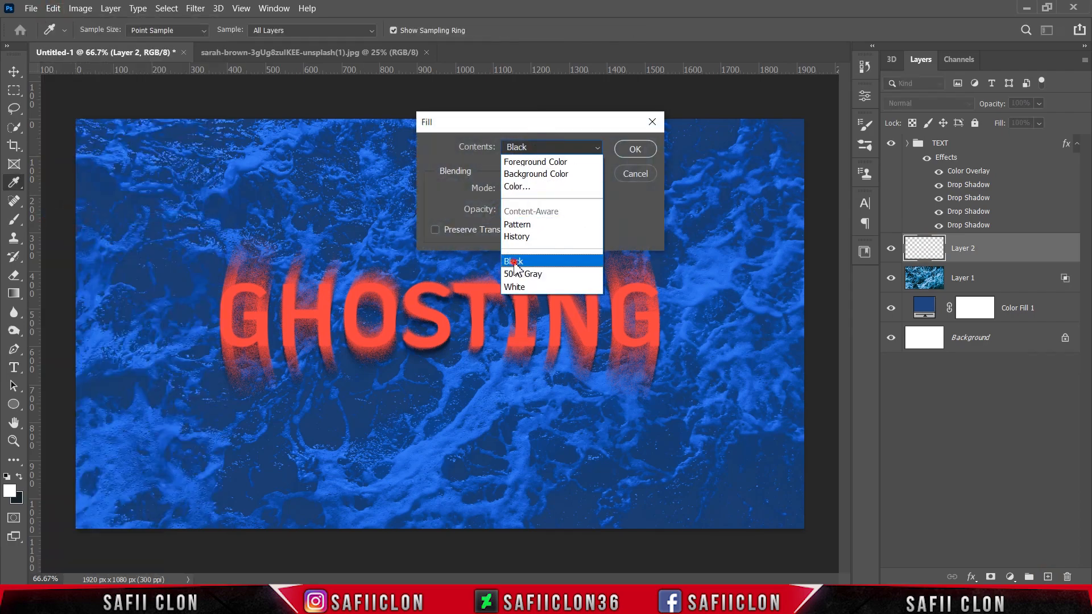
{"action": "left_click", "coordinate": [516, 263]}
{"action": "left_click", "coordinate": [635, 149]}
{"action": "key", "text": "t"}
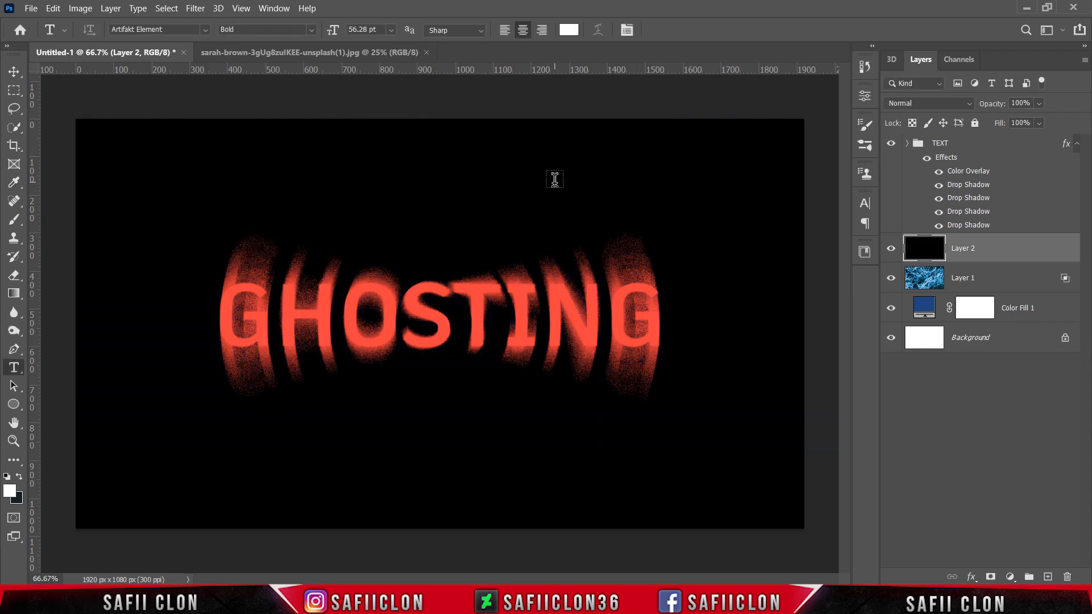
Apply Add Noise to the black layer with an amount of 33.33%, Gaussian distribution and Monochromatic.
{"action": "left_click", "coordinate": [195, 8]}
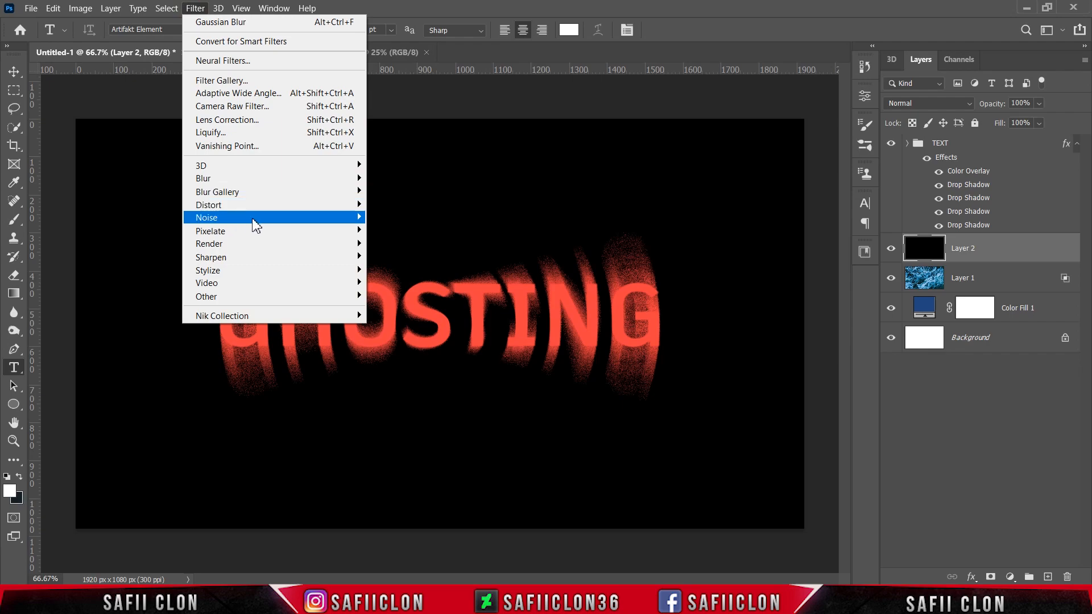
{"action": "mouse_move", "coordinate": [308, 219]}
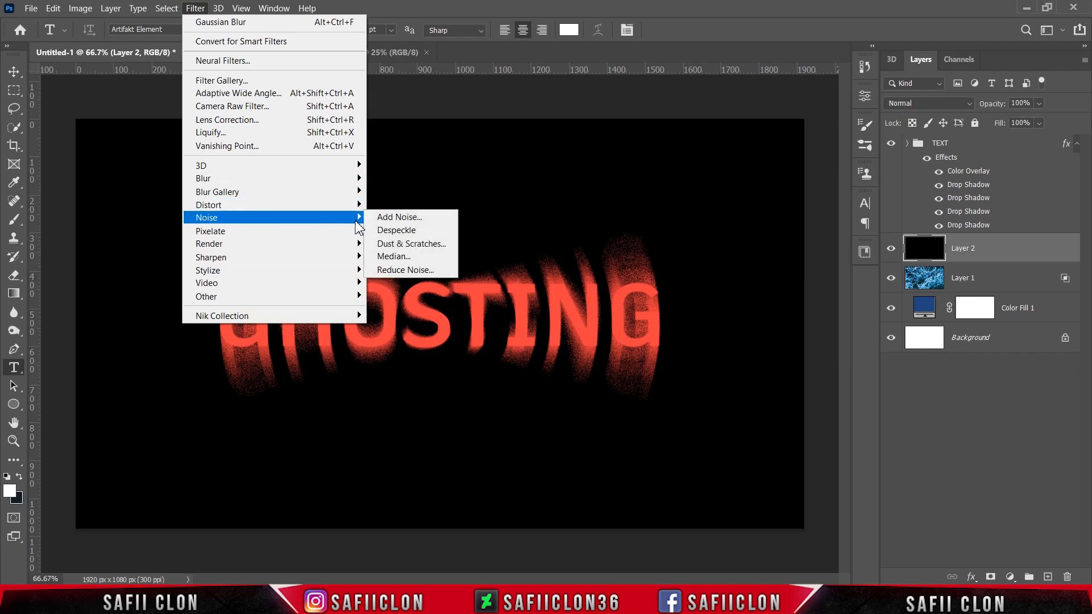
{"action": "left_click", "coordinate": [412, 218]}
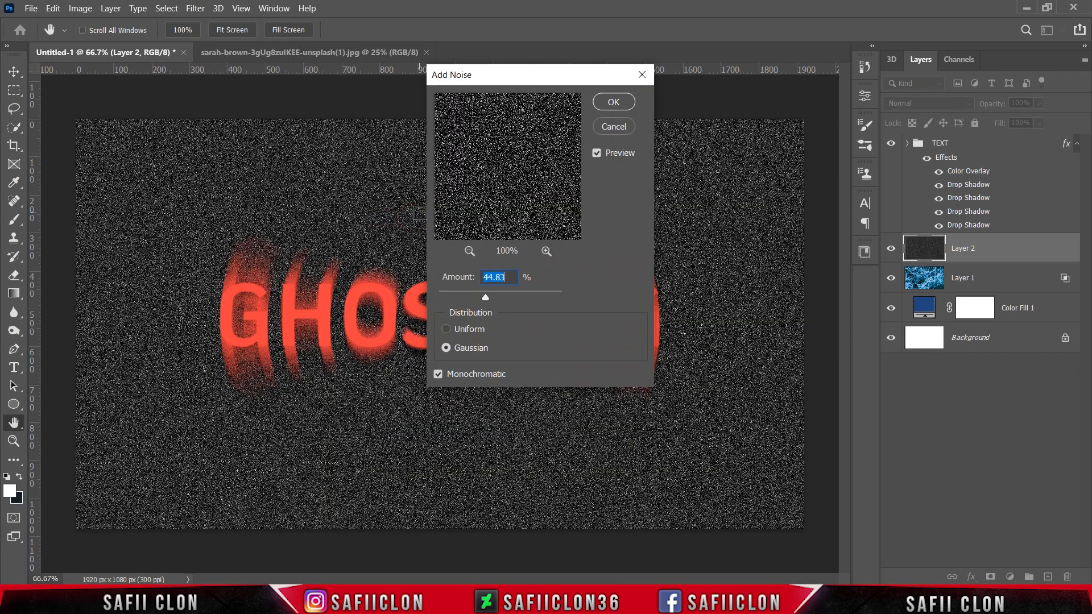
{"action": "left_click", "coordinate": [447, 349]}
{"action": "mouse_move", "coordinate": [486, 298]}
{"action": "left_mouse_down"}
{"action": "mouse_move", "coordinate": [514, 299]}
{"action": "mouse_move", "coordinate": [487, 297]}
{"action": "left_mouse_up"}
{"action": "left_click_drag", "start_coordinate": [483, 296], "coordinate": [480, 296]}
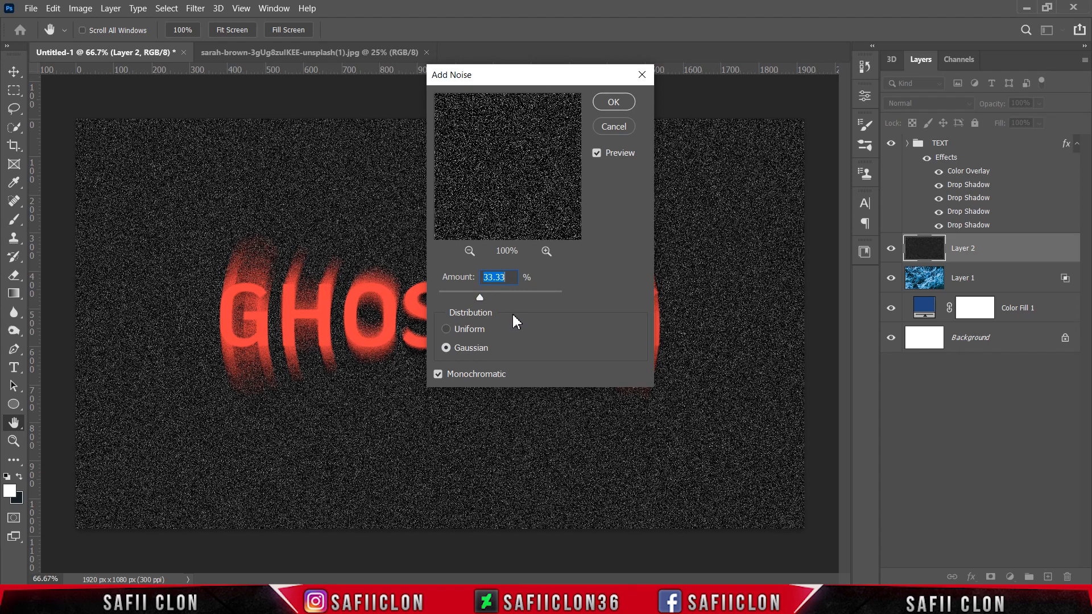
{"action": "left_click", "coordinate": [615, 103]}
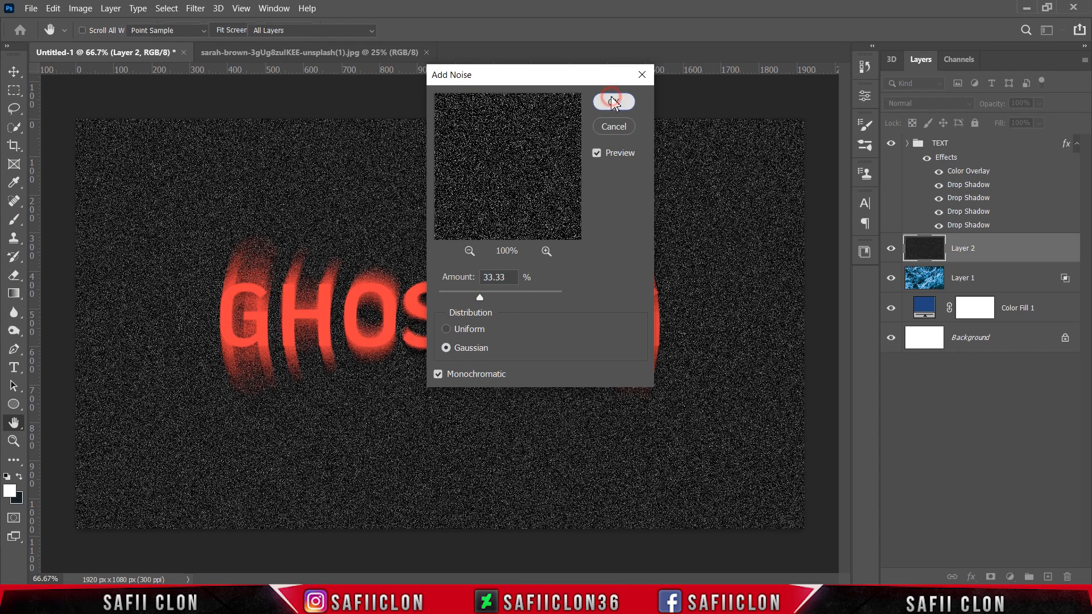
{"action": "key", "text": "t"}
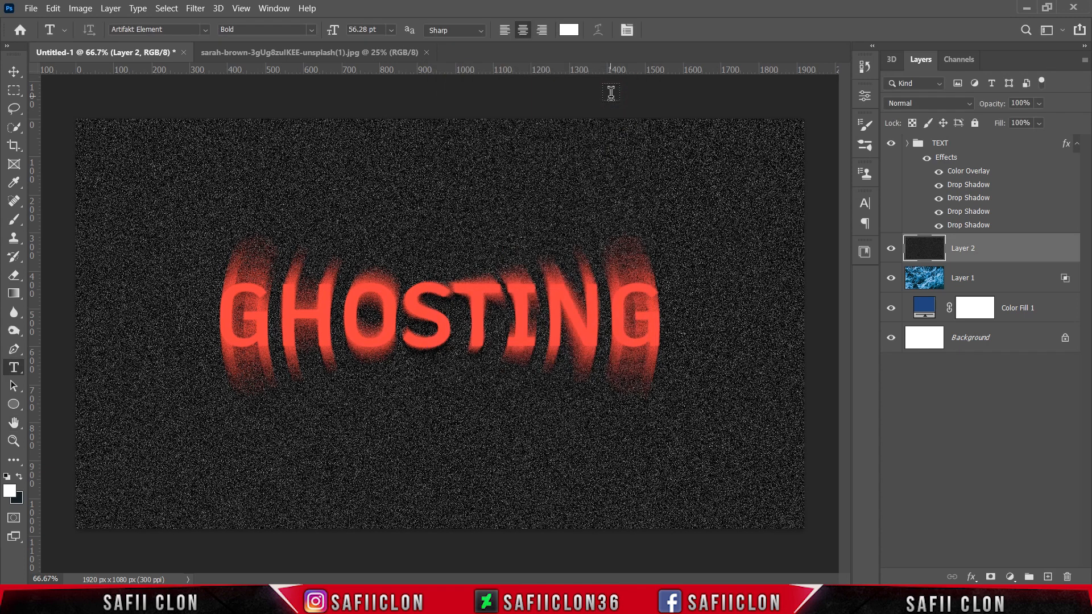
Set the noise layer's blend mode to Overlay and its fill to 70%.
{"action": "left_click", "coordinate": [967, 106]}
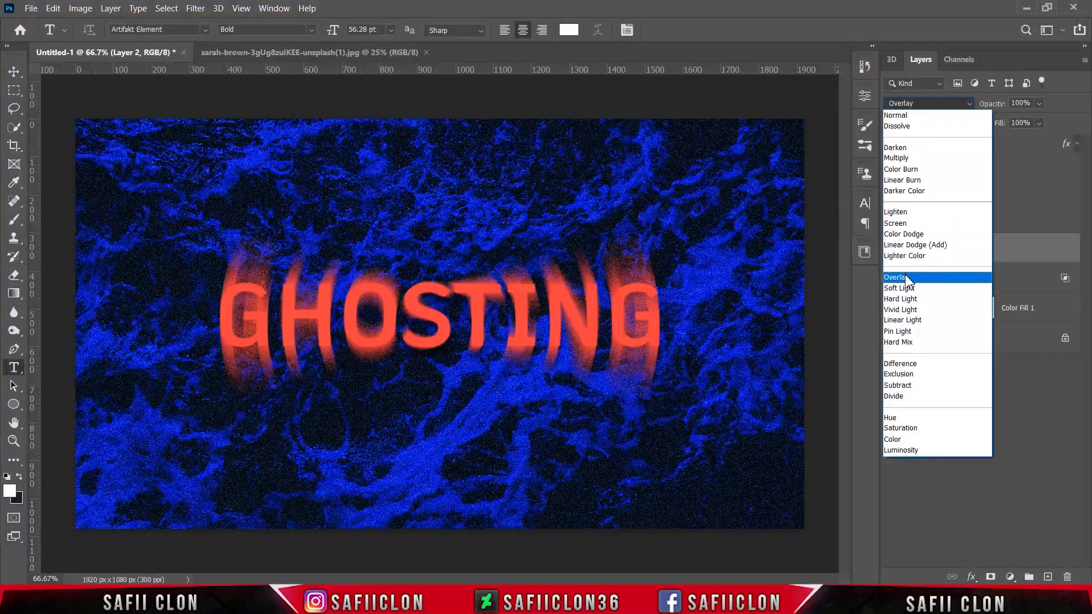
{"action": "left_click", "coordinate": [907, 278]}
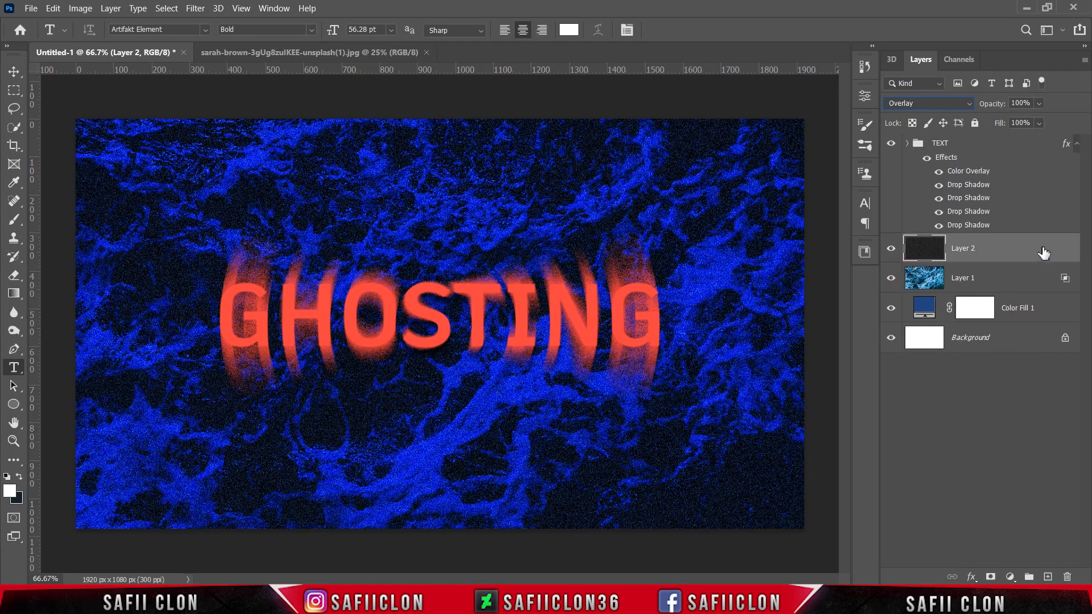
{"action": "left_click_drag", "start_coordinate": [1047, 140], "coordinate": [1036, 135]}
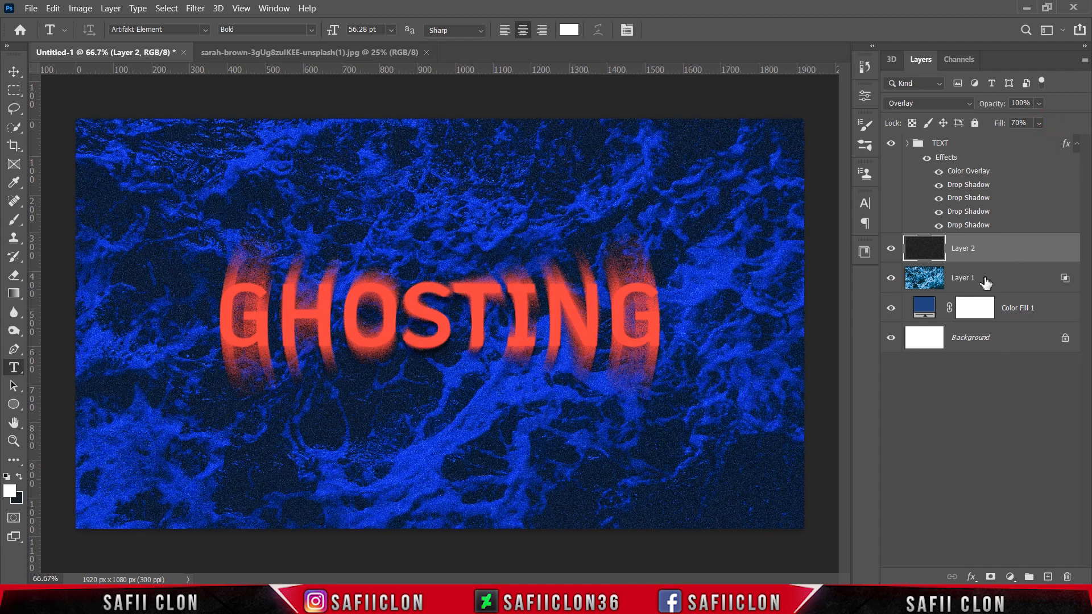
Add a new layer above the ocean photo and set up the Brush with Sampled Brush #3 at 454 px and a -31° angle.
{"action": "left_click", "coordinate": [1002, 283]}
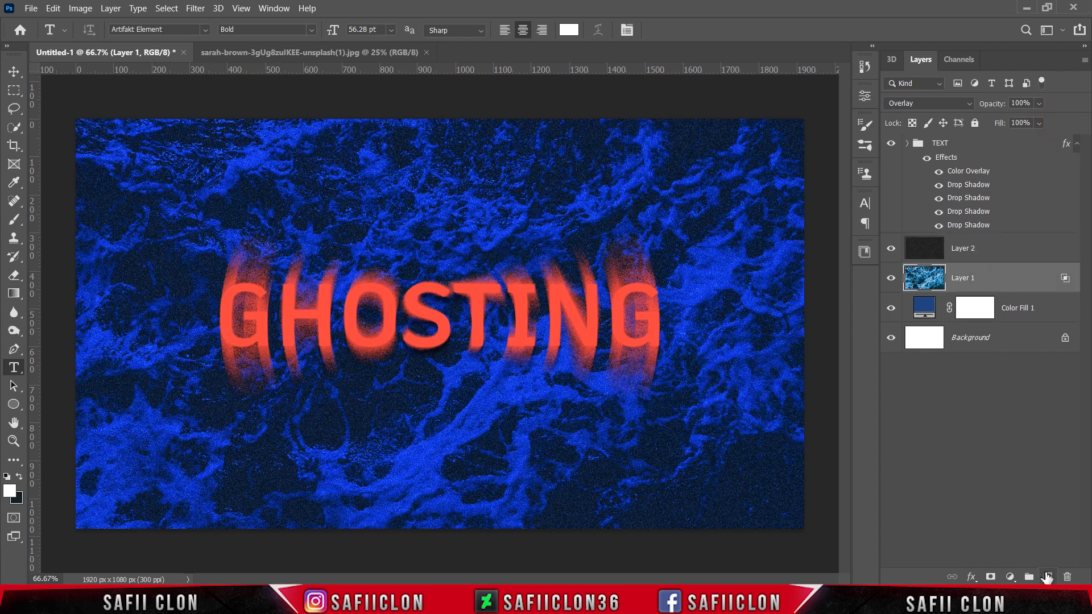
{"action": "left_click", "coordinate": [1047, 577]}
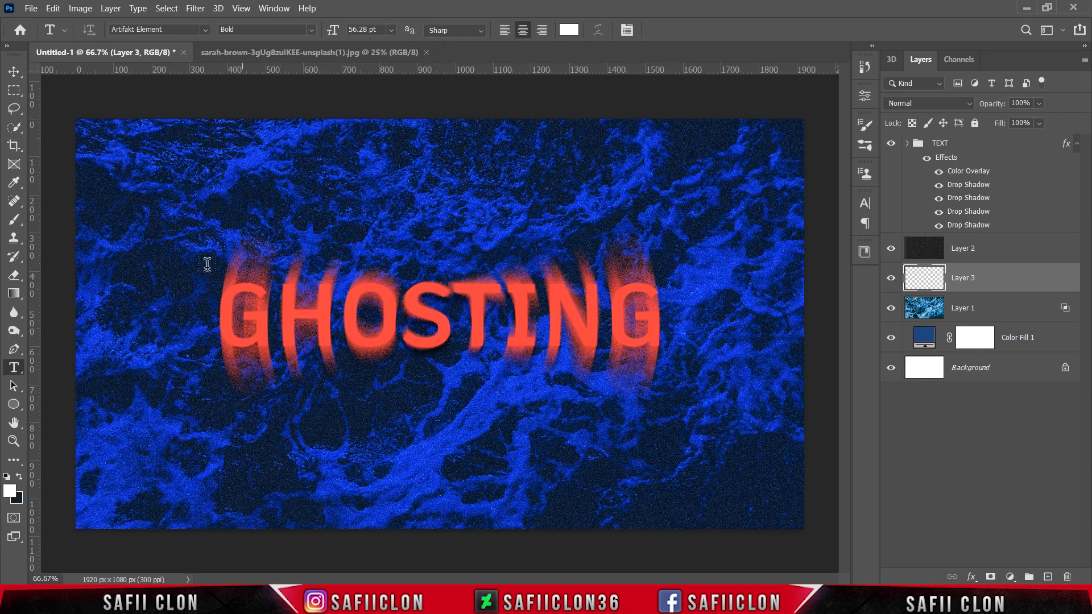
{"action": "left_click", "coordinate": [15, 220]}
{"action": "left_click", "coordinate": [51, 217]}
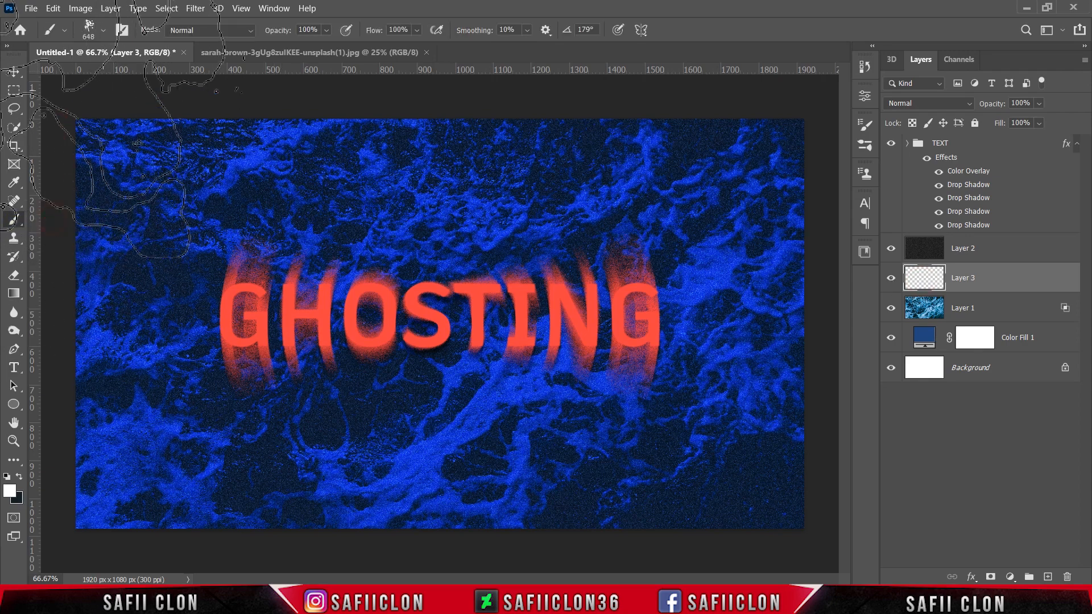
{"action": "left_click", "coordinate": [103, 30]}
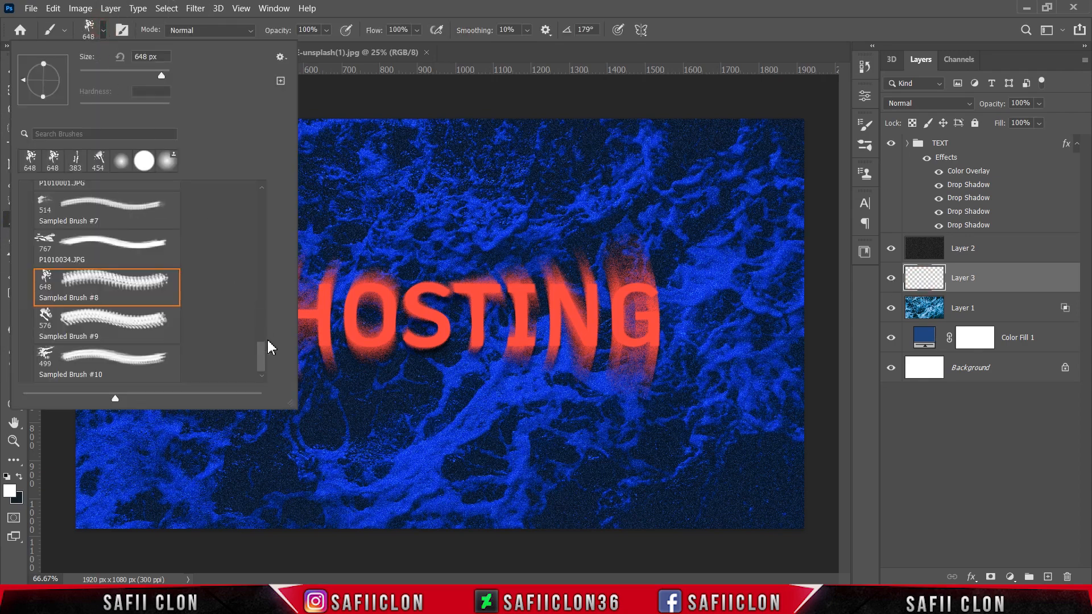
{"action": "mouse_move", "coordinate": [263, 352]}
{"action": "left_mouse_down"}
{"action": "mouse_move", "coordinate": [263, 285]}
{"action": "mouse_move", "coordinate": [267, 316]}
{"action": "left_mouse_up"}
{"action": "left_click", "coordinate": [132, 265]}
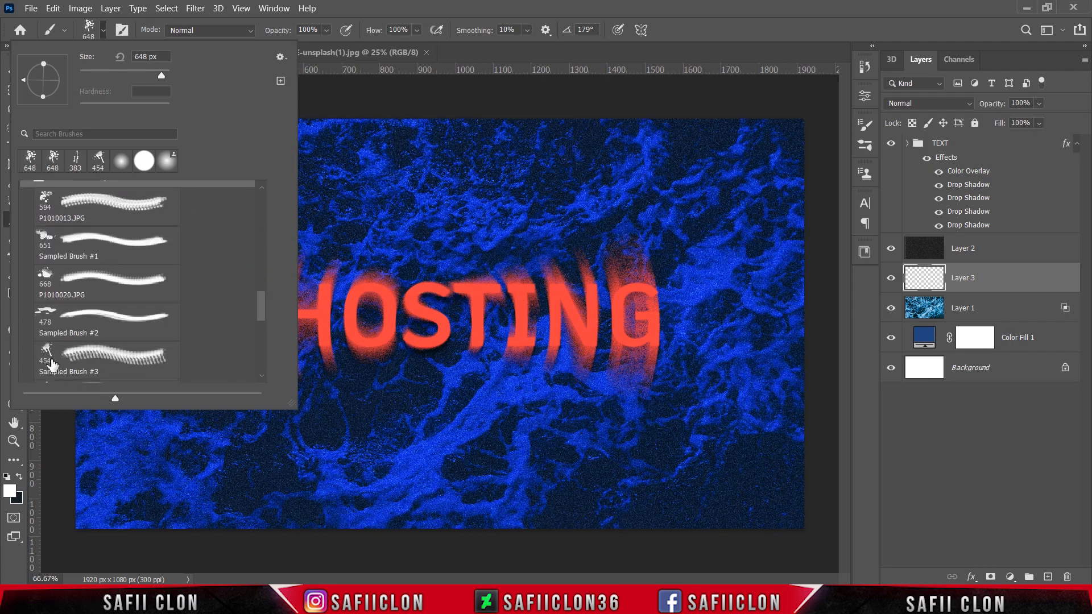
{"action": "left_click", "coordinate": [52, 364]}
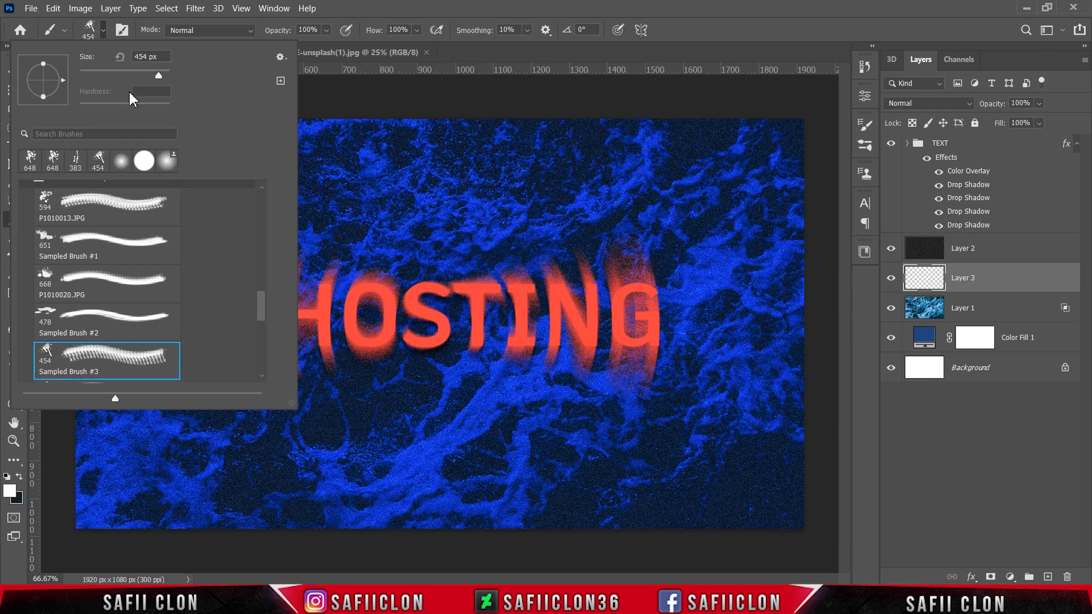
{"action": "left_click_drag", "start_coordinate": [59, 100], "coordinate": [3, 125]}
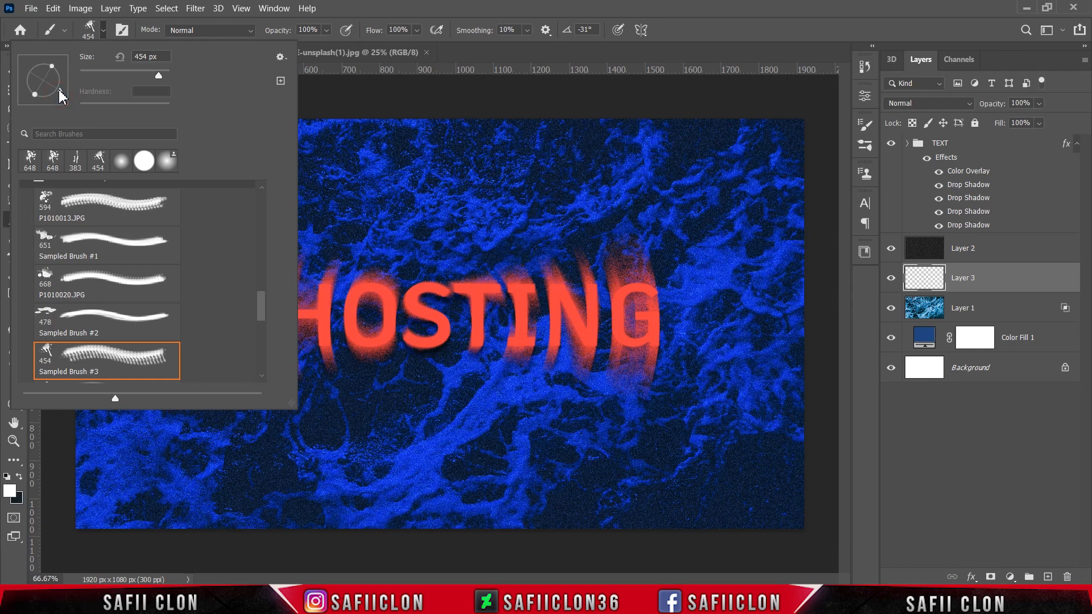
{"action": "left_click", "coordinate": [106, 32]}
Sample the red of the GHOSTING lettering as the foreground color for the brush.
{"action": "left_click", "coordinate": [11, 492]}
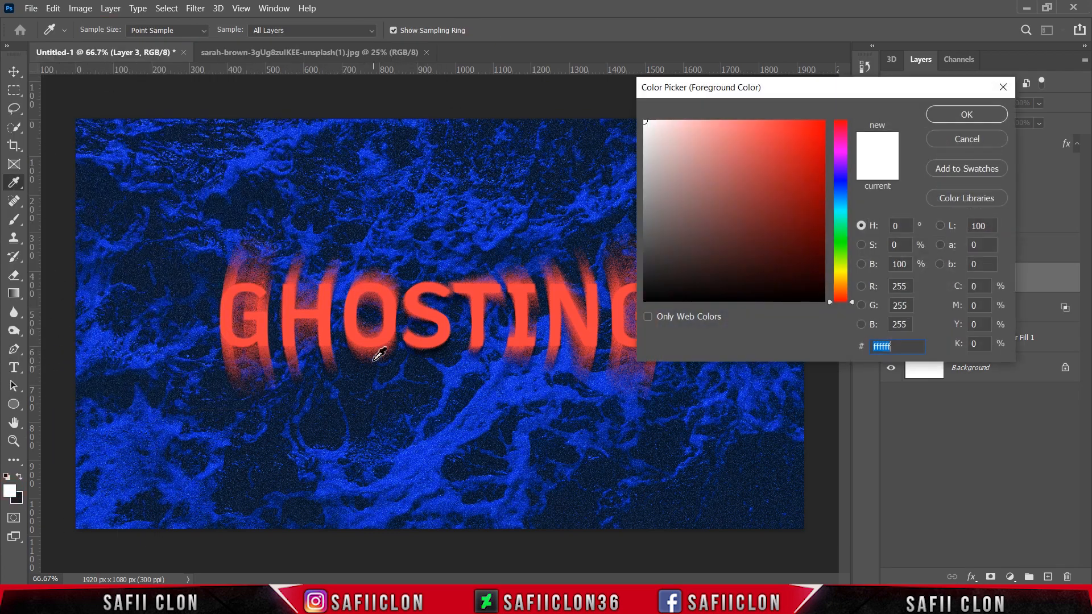
{"action": "left_click", "coordinate": [984, 115]}
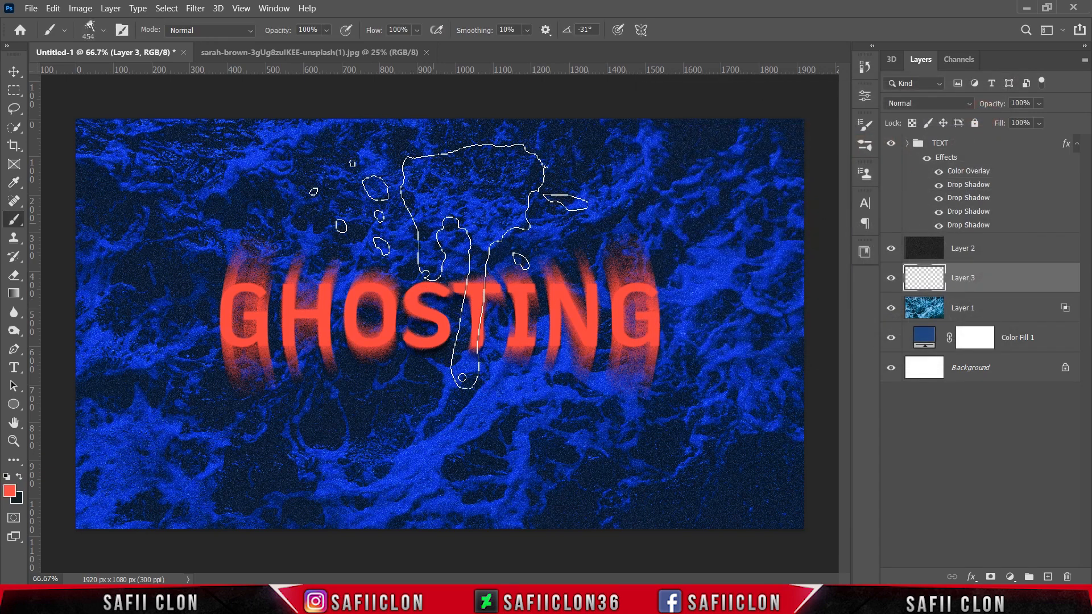
{"action": "left_click", "coordinate": [327, 32]}
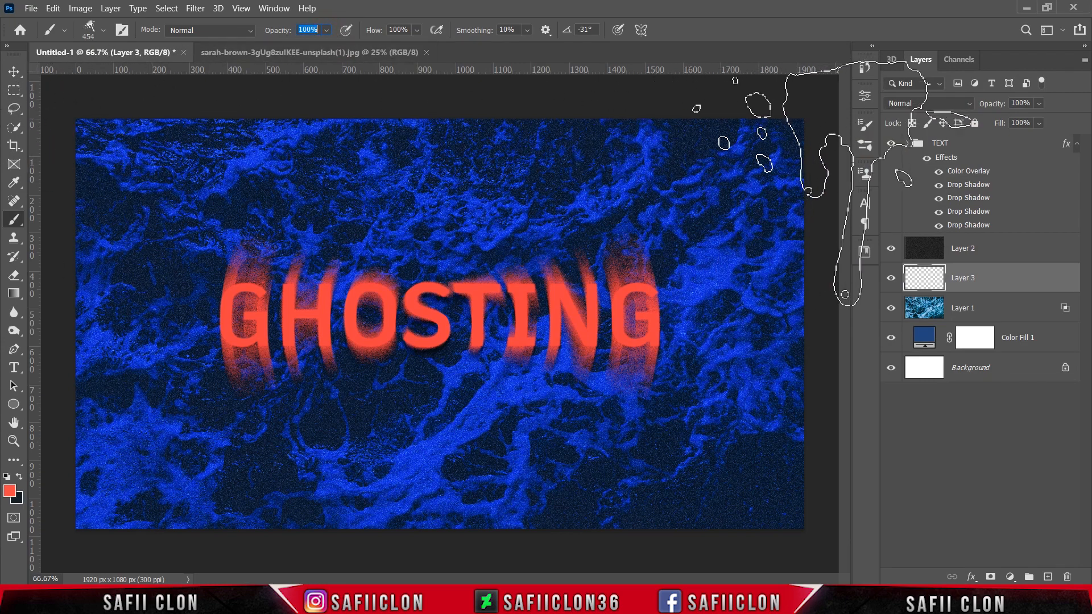
Stamp red splatters in the two upper corners and the lower-right corner of the canvas, reducing the brush to 250 px after the first.
{"action": "left_click", "coordinate": [819, 136]}
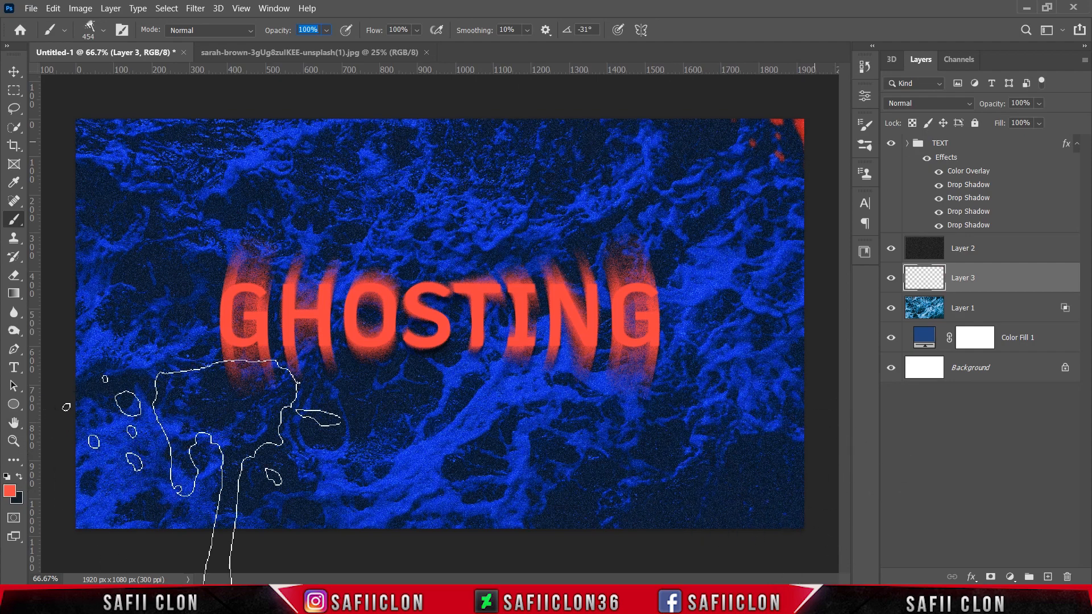
{"action": "key", "text": "bracketleft"}
{"action": "key", "text": "bracketleft"}
{"action": "key", "text": "bracketleft"}
{"action": "key", "text": "bracketleft"}
{"action": "key", "text": "bracketleft"}
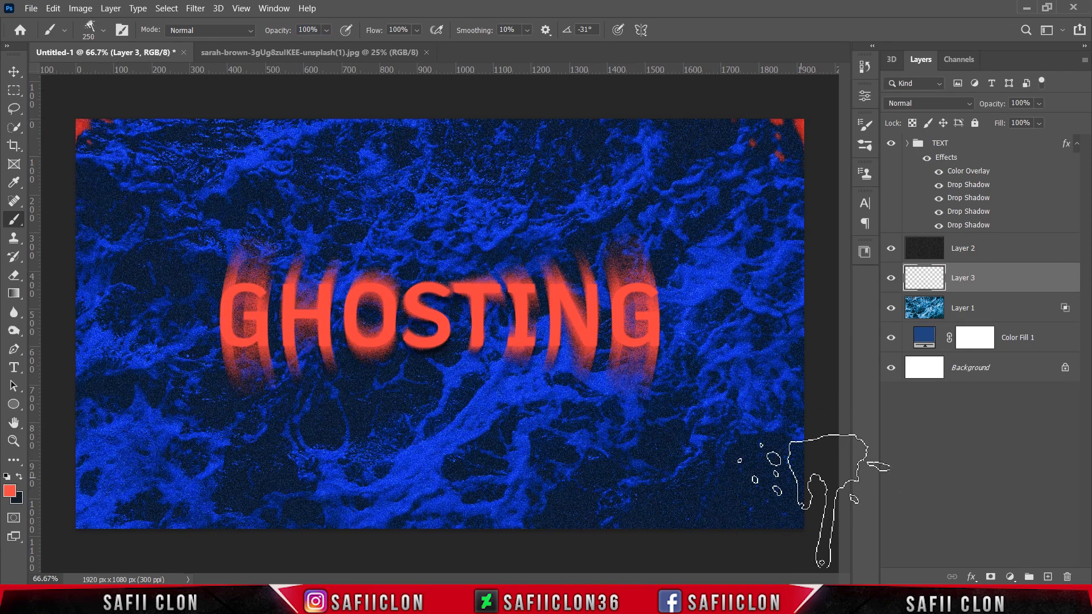
{"action": "left_click", "coordinate": [808, 506]}
{"action": "left_click", "coordinate": [80, 128]}
Switch to the dripping paint brush at 500 px and stamp red drips and splatters along the canvas's upper edge, sides and lower corners.
{"action": "left_click", "coordinate": [102, 31]}
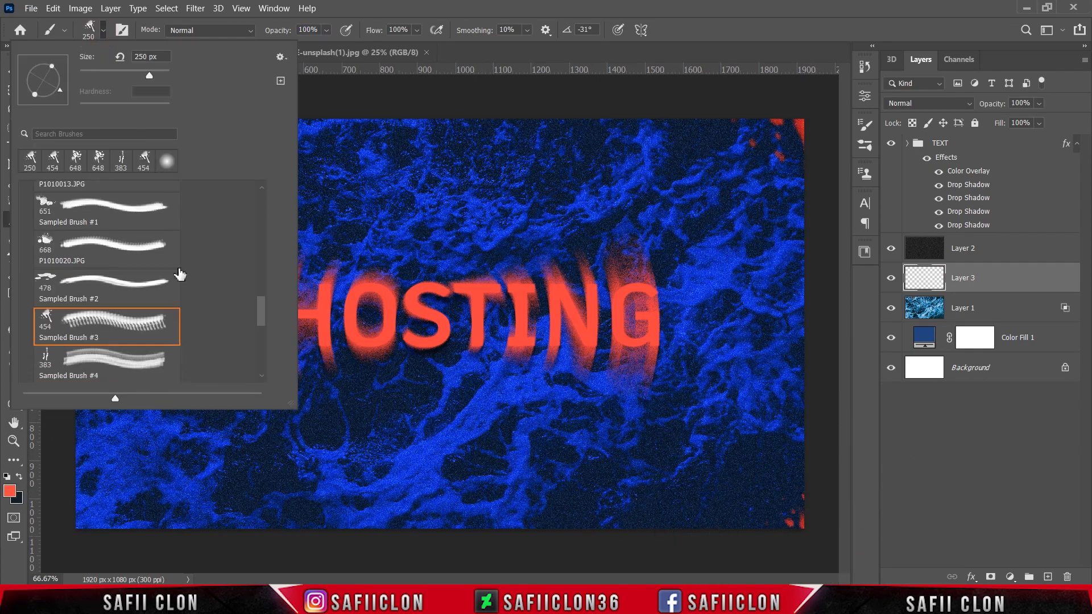
{"action": "scroll", "coordinate": [49, 267], "scroll_direction": "down", "scroll_amount": 3}
{"action": "left_click", "coordinate": [105, 30]}
{"action": "key", "text": "bracketleft"}
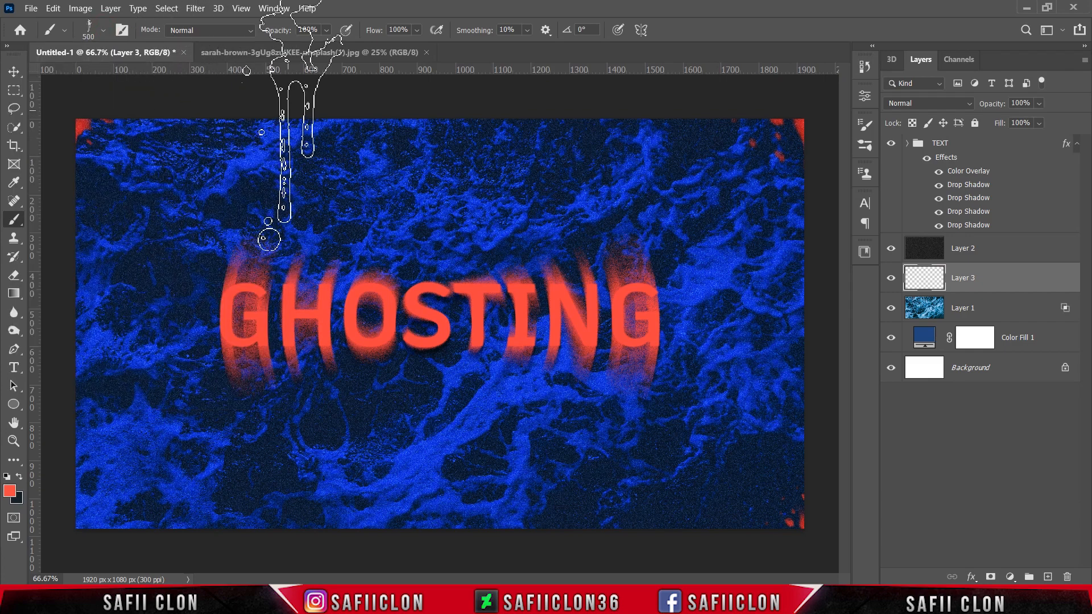
{"action": "left_click", "coordinate": [597, 124]}
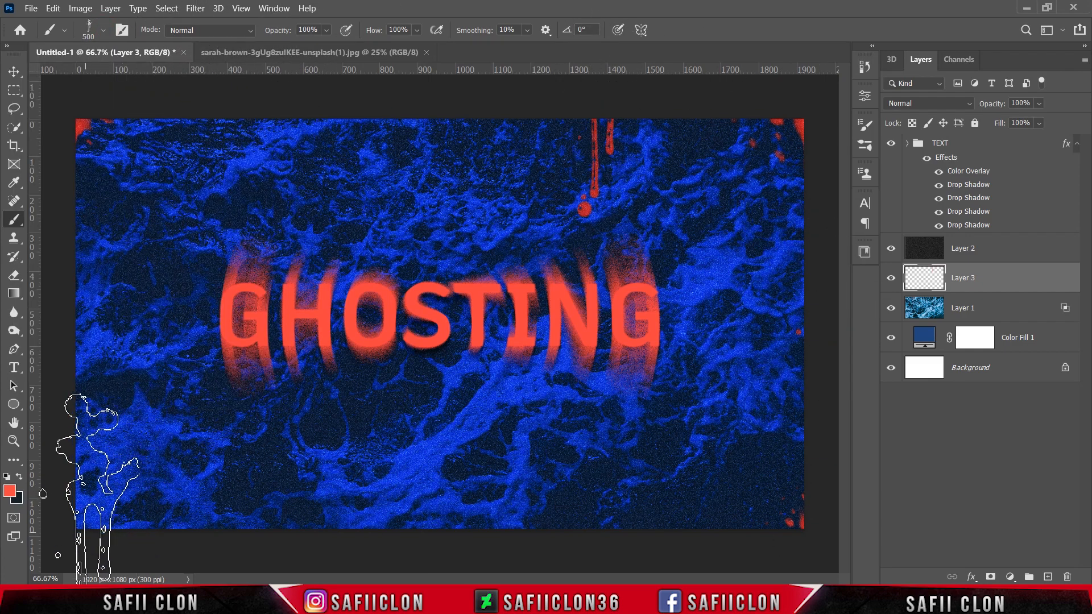
{"action": "left_click", "coordinate": [97, 488]}
{"action": "left_click", "coordinate": [122, 96]}
{"action": "left_click", "coordinate": [65, 223]}
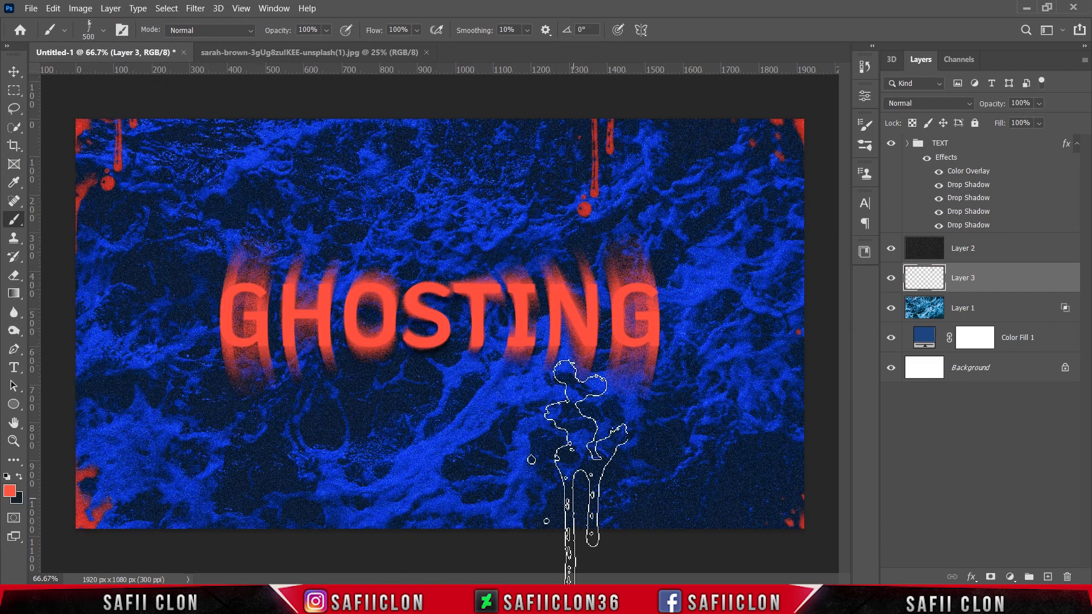
{"action": "left_click", "coordinate": [807, 535]}
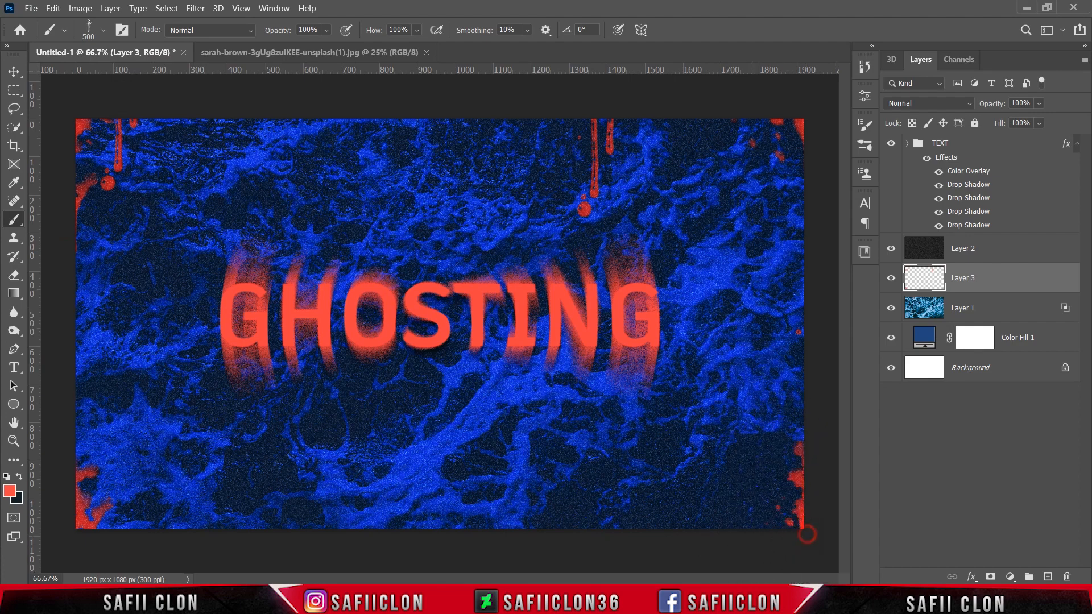
Stamp red splatter dots along the canvas's upper edge above the lettering, using the P1010001.JPG brush at 451 px.
{"action": "left_click", "coordinate": [103, 30]}
{"action": "left_click", "coordinate": [107, 30]}
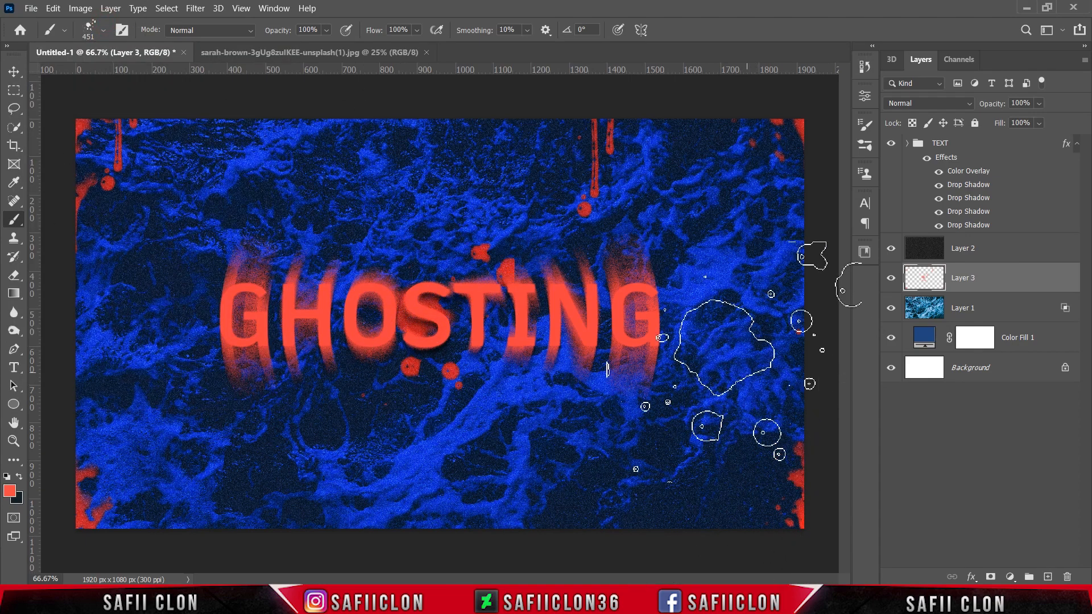
{"action": "left_click", "coordinate": [718, 281]}
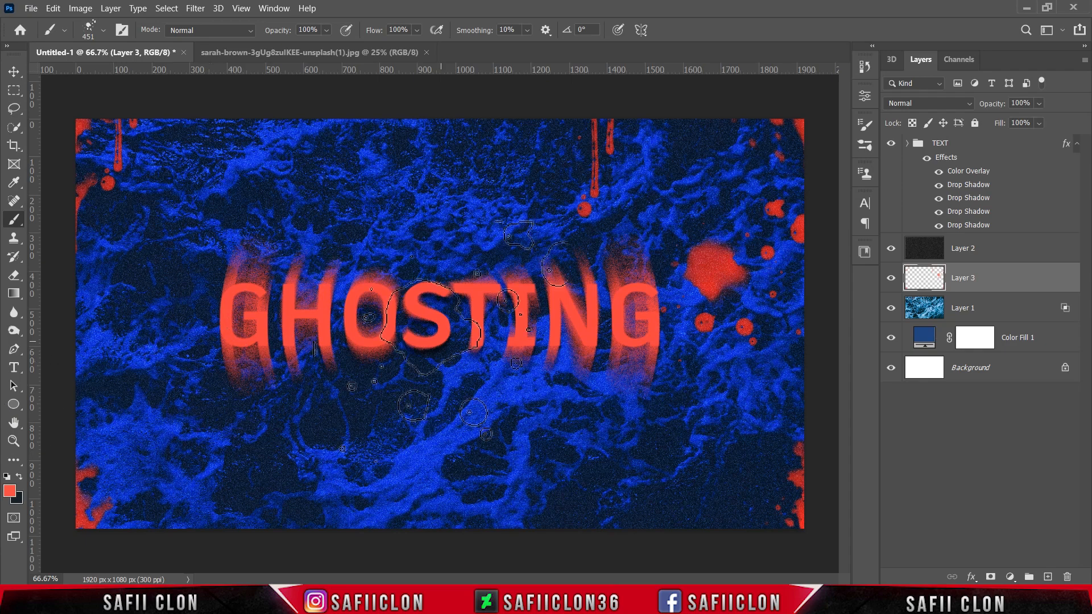
{"action": "key", "text": "ctrl+z"}
{"action": "left_click", "coordinate": [364, 145]}
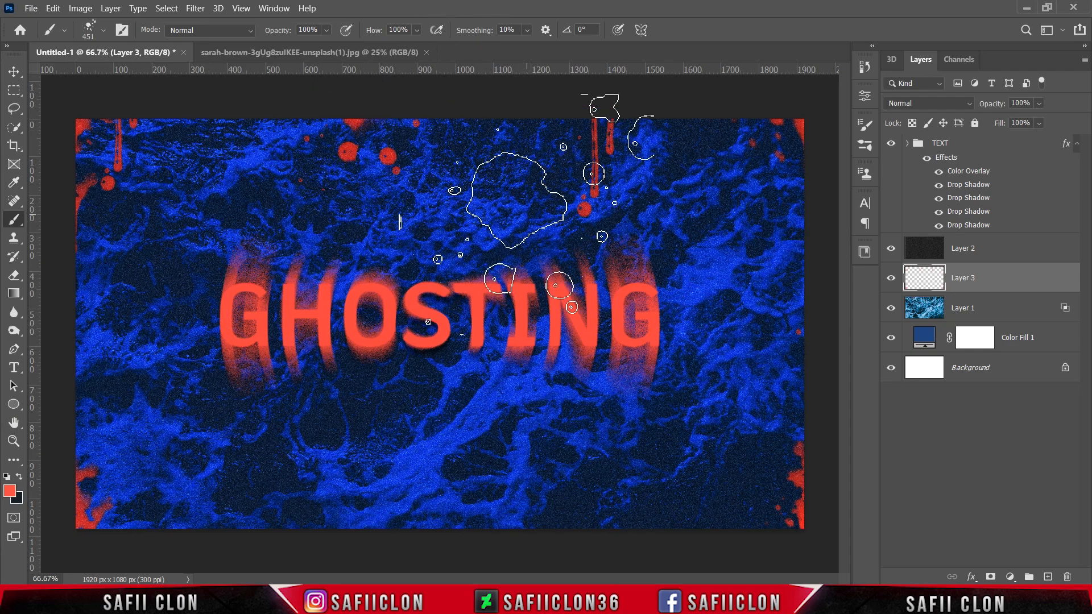
Stamp red smears above the first G and below the last G of GHOSTING, using Sampled Brush #7 at 511 px.
{"action": "left_click", "coordinate": [103, 30]}
{"action": "scroll", "coordinate": [71, 293], "scroll_direction": "up", "scroll_amount": 2}
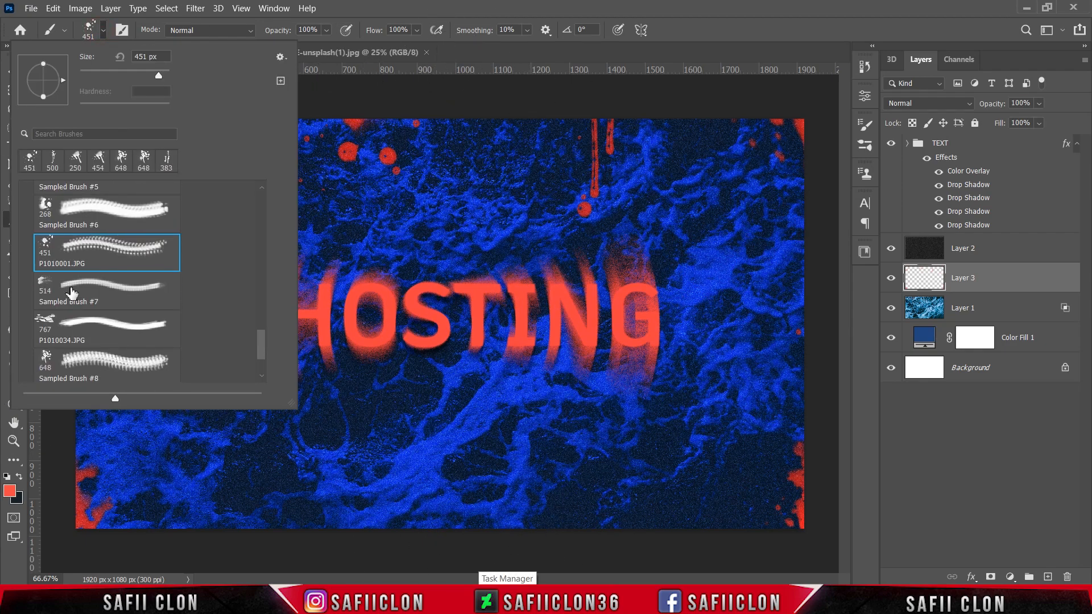
{"action": "left_click", "coordinate": [47, 300]}
{"action": "left_click", "coordinate": [161, 75]}
{"action": "left_click", "coordinate": [103, 32]}
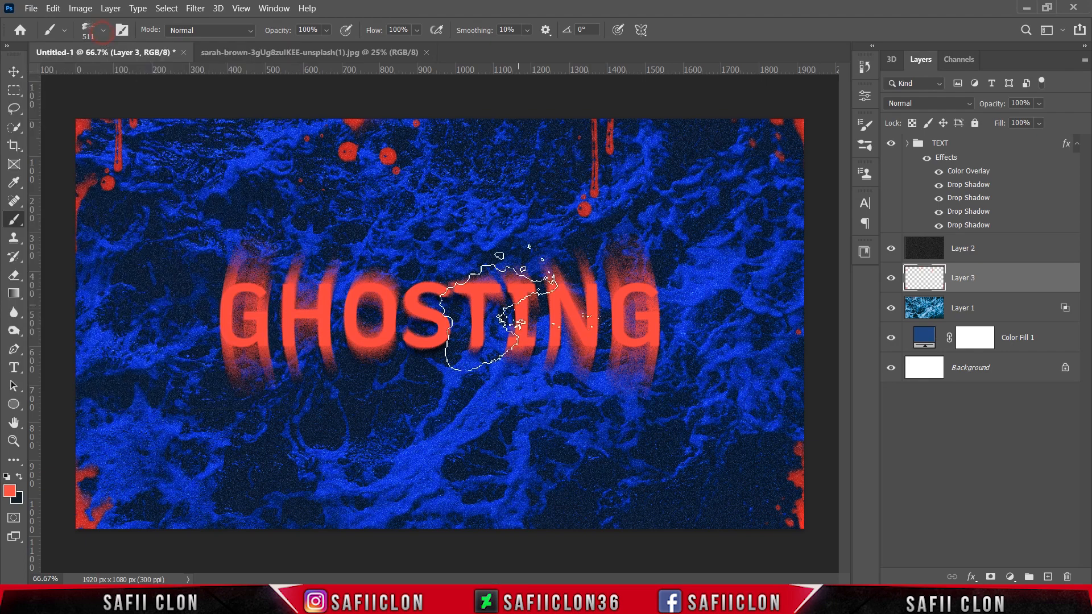
{"action": "key", "text": "ctrl+z"}
{"action": "left_click", "coordinate": [655, 319]}
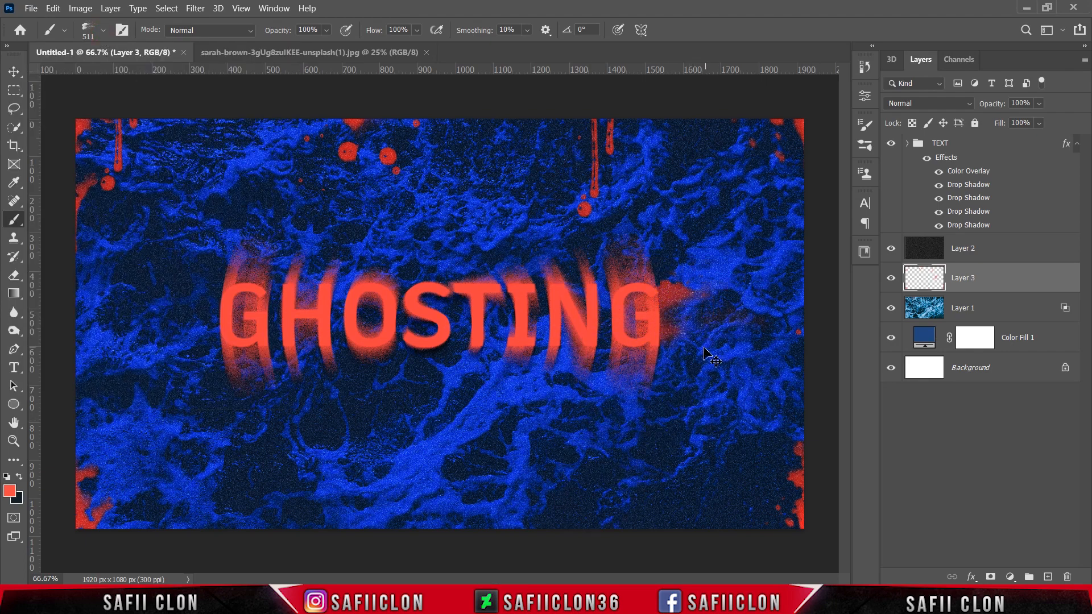
{"action": "key", "text": "ctrl+z"}
{"action": "left_click", "coordinate": [611, 386]}
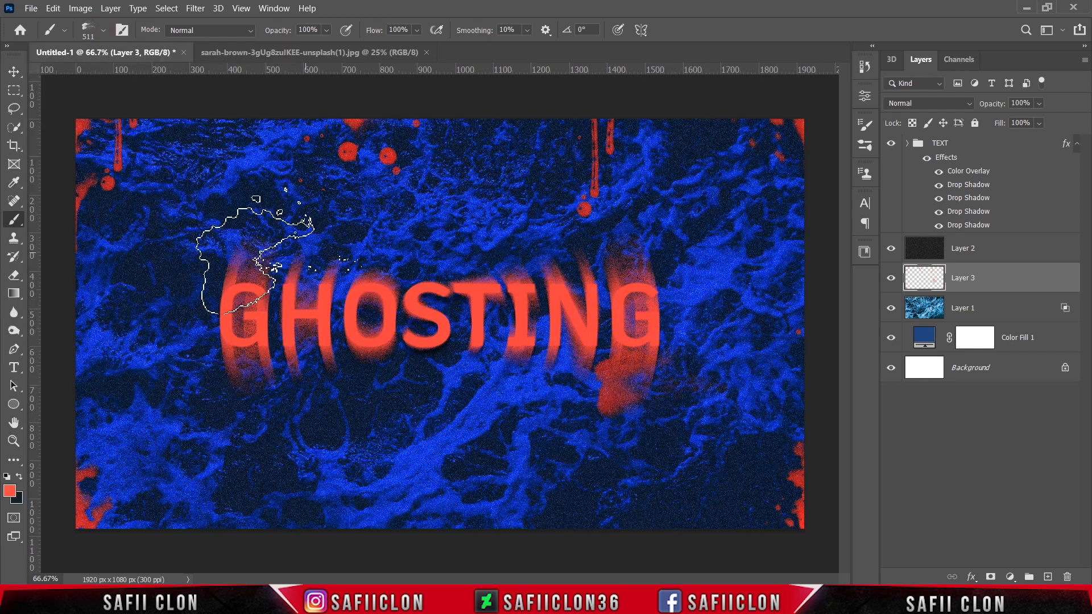
{"action": "left_click", "coordinate": [256, 256]}
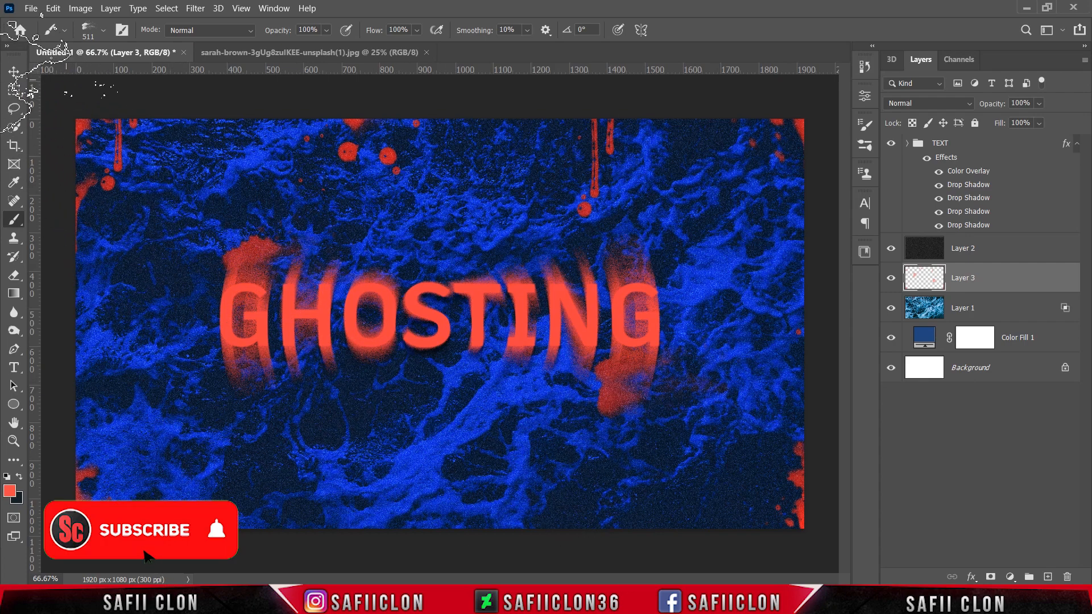
Compare the artwork with and without the splatter layer, the noise layer and the TEXT group by toggling their visibility.
{"action": "left_click", "coordinate": [14, 72]}
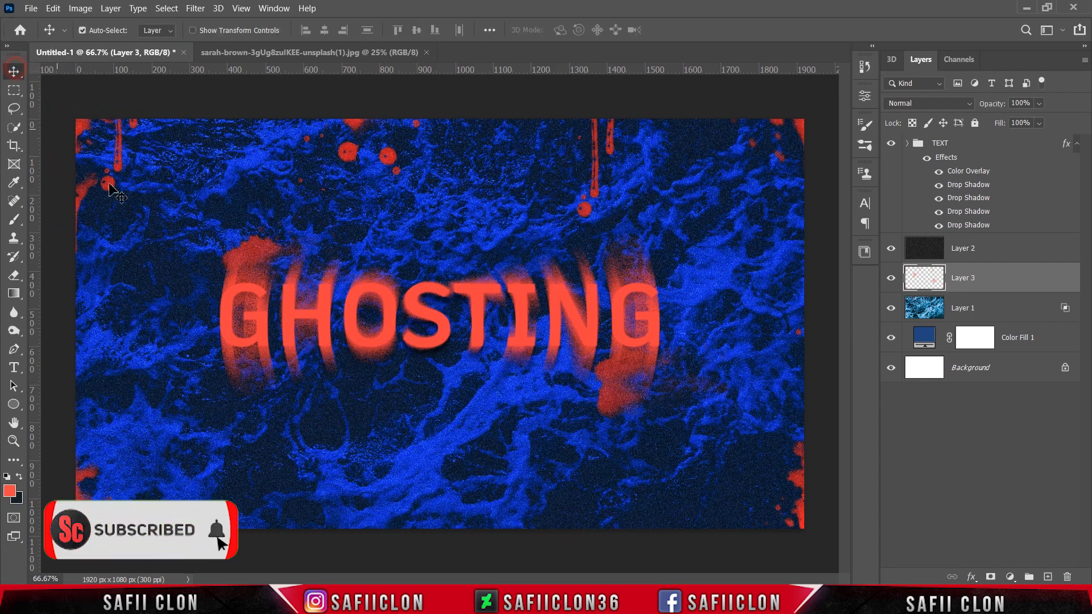
{"action": "left_click", "coordinate": [891, 279]}
{"action": "left_click", "coordinate": [891, 279]}
{"action": "left_click", "coordinate": [891, 279]}
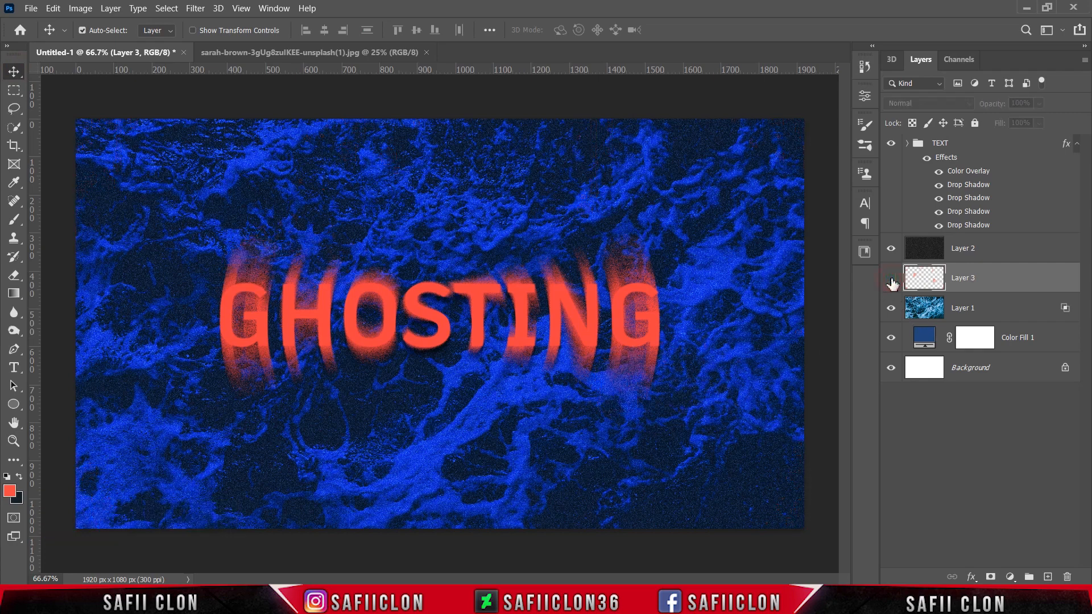
{"action": "left_click", "coordinate": [891, 279]}
{"action": "left_click", "coordinate": [891, 251]}
{"action": "left_click", "coordinate": [891, 251]}
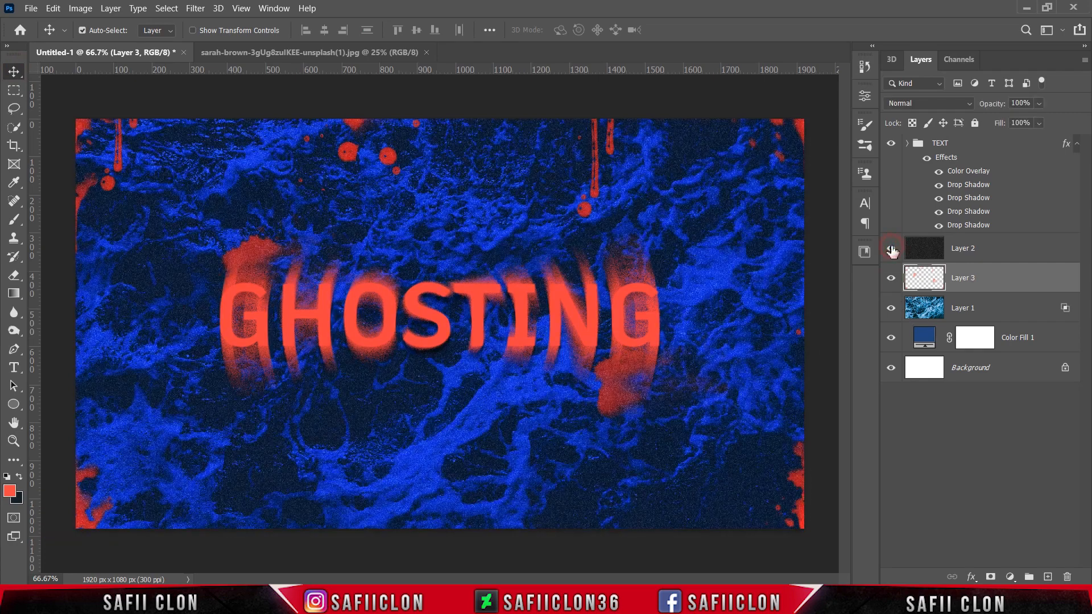
{"action": "left_click", "coordinate": [891, 252]}
{"action": "left_click", "coordinate": [892, 251]}
{"action": "left_click", "coordinate": [891, 144]}
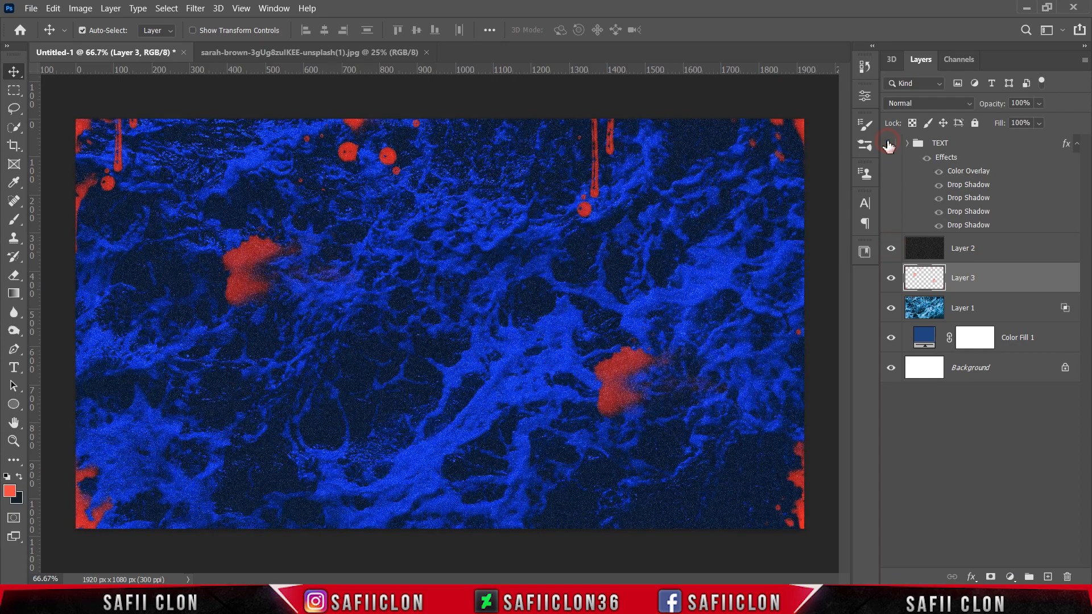
{"action": "left_click", "coordinate": [891, 143]}
{"action": "left_click", "coordinate": [891, 143]}
{"action": "left_click", "coordinate": [890, 144]}
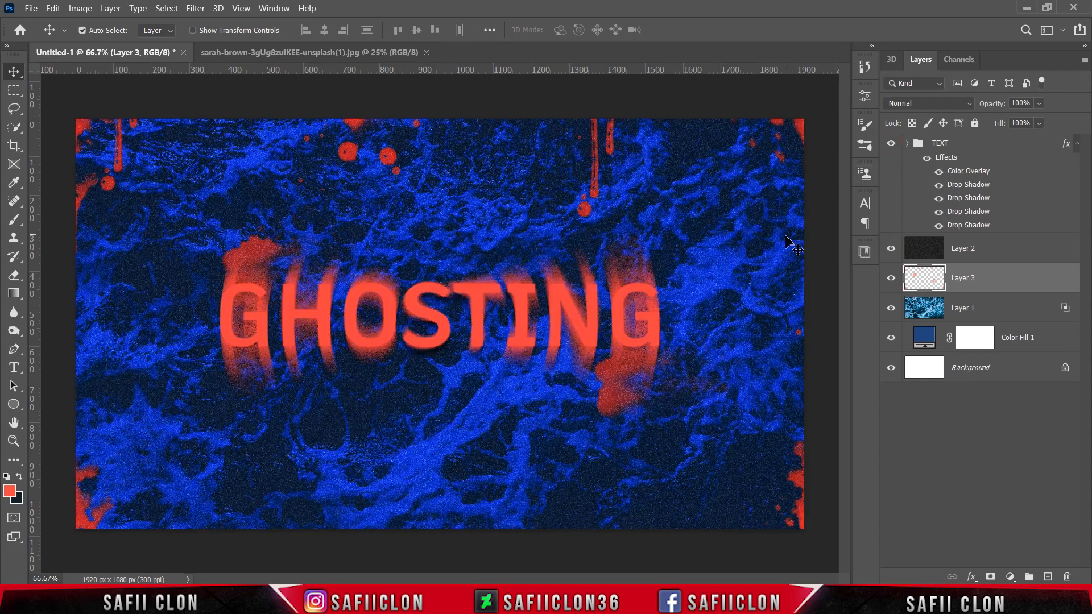
Examine the finished composition as a whole at smaller and larger magnifications.
{"action": "key", "text": "ctrl+minus"}
{"action": "key", "text": "ctrl+minus"}
{"action": "key", "text": "ctrl+minus"}
{"action": "key", "text": "ctrl+minus"}
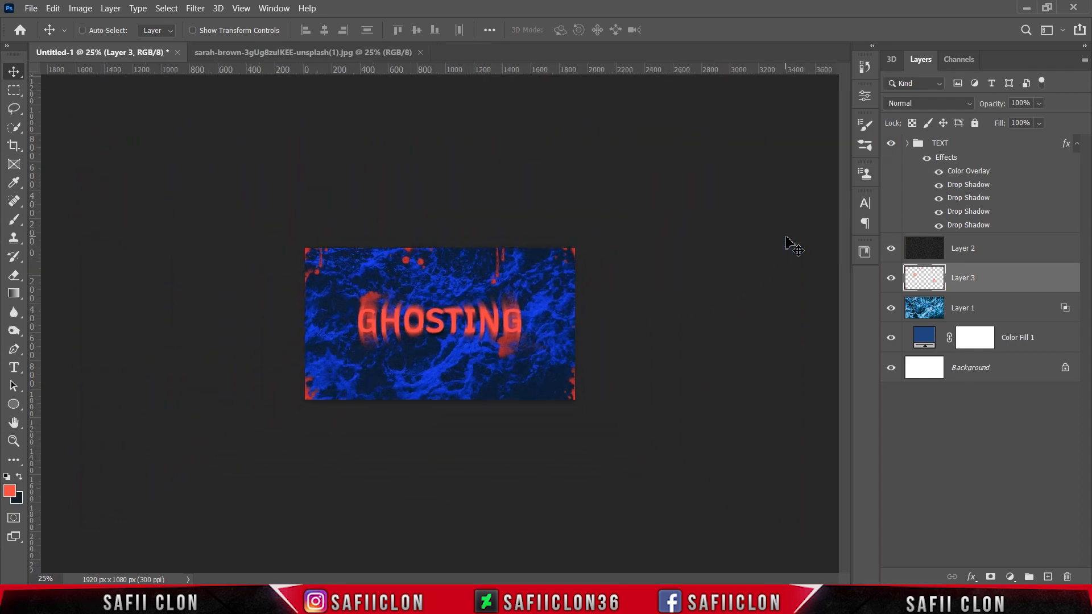
{"action": "key", "text": "ctrl+plus"}
{"action": "key", "text": "ctrl+plus"}
{"action": "key", "text": "ctrl+plus"}
{"action": "key", "text": "ctrl+plus"}
{"action": "key", "text": "ctrl+plus"}
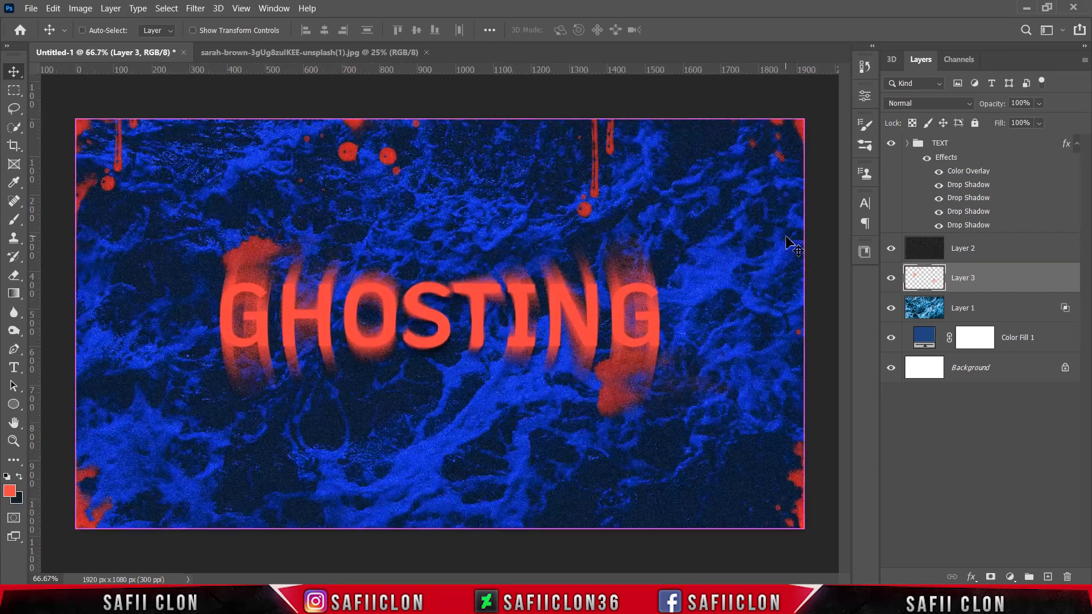
{"action": "key", "text": "ctrl+minus"}
{"action": "key", "text": "ctrl+minus"}
{"action": "key", "text": "ctrl+plus"}
{"action": "key", "text": "ctrl+minus"}
{"action": "key", "text": "ctrl+plus"}
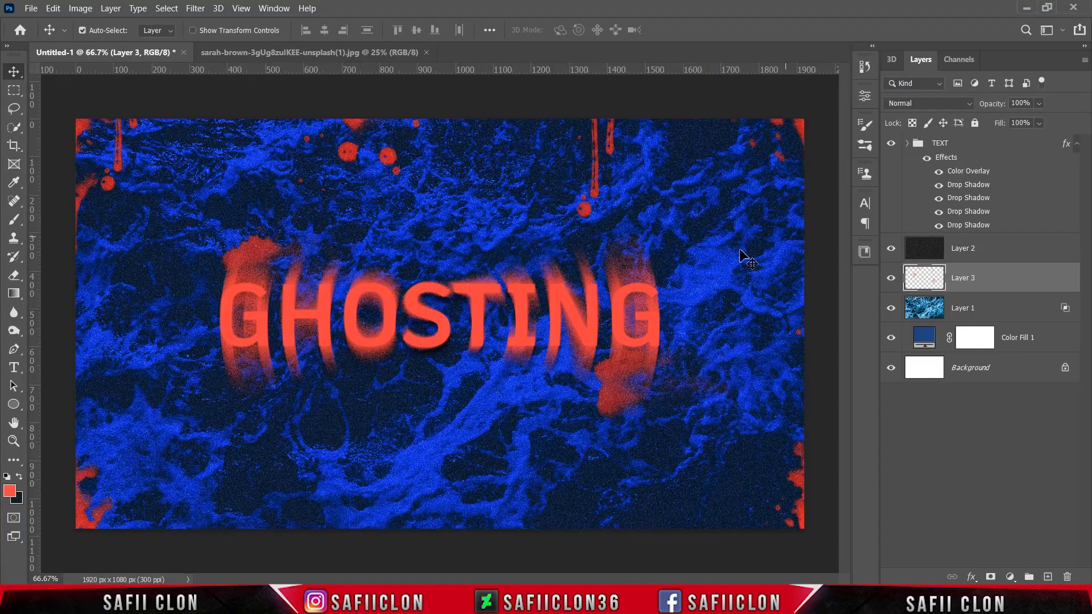